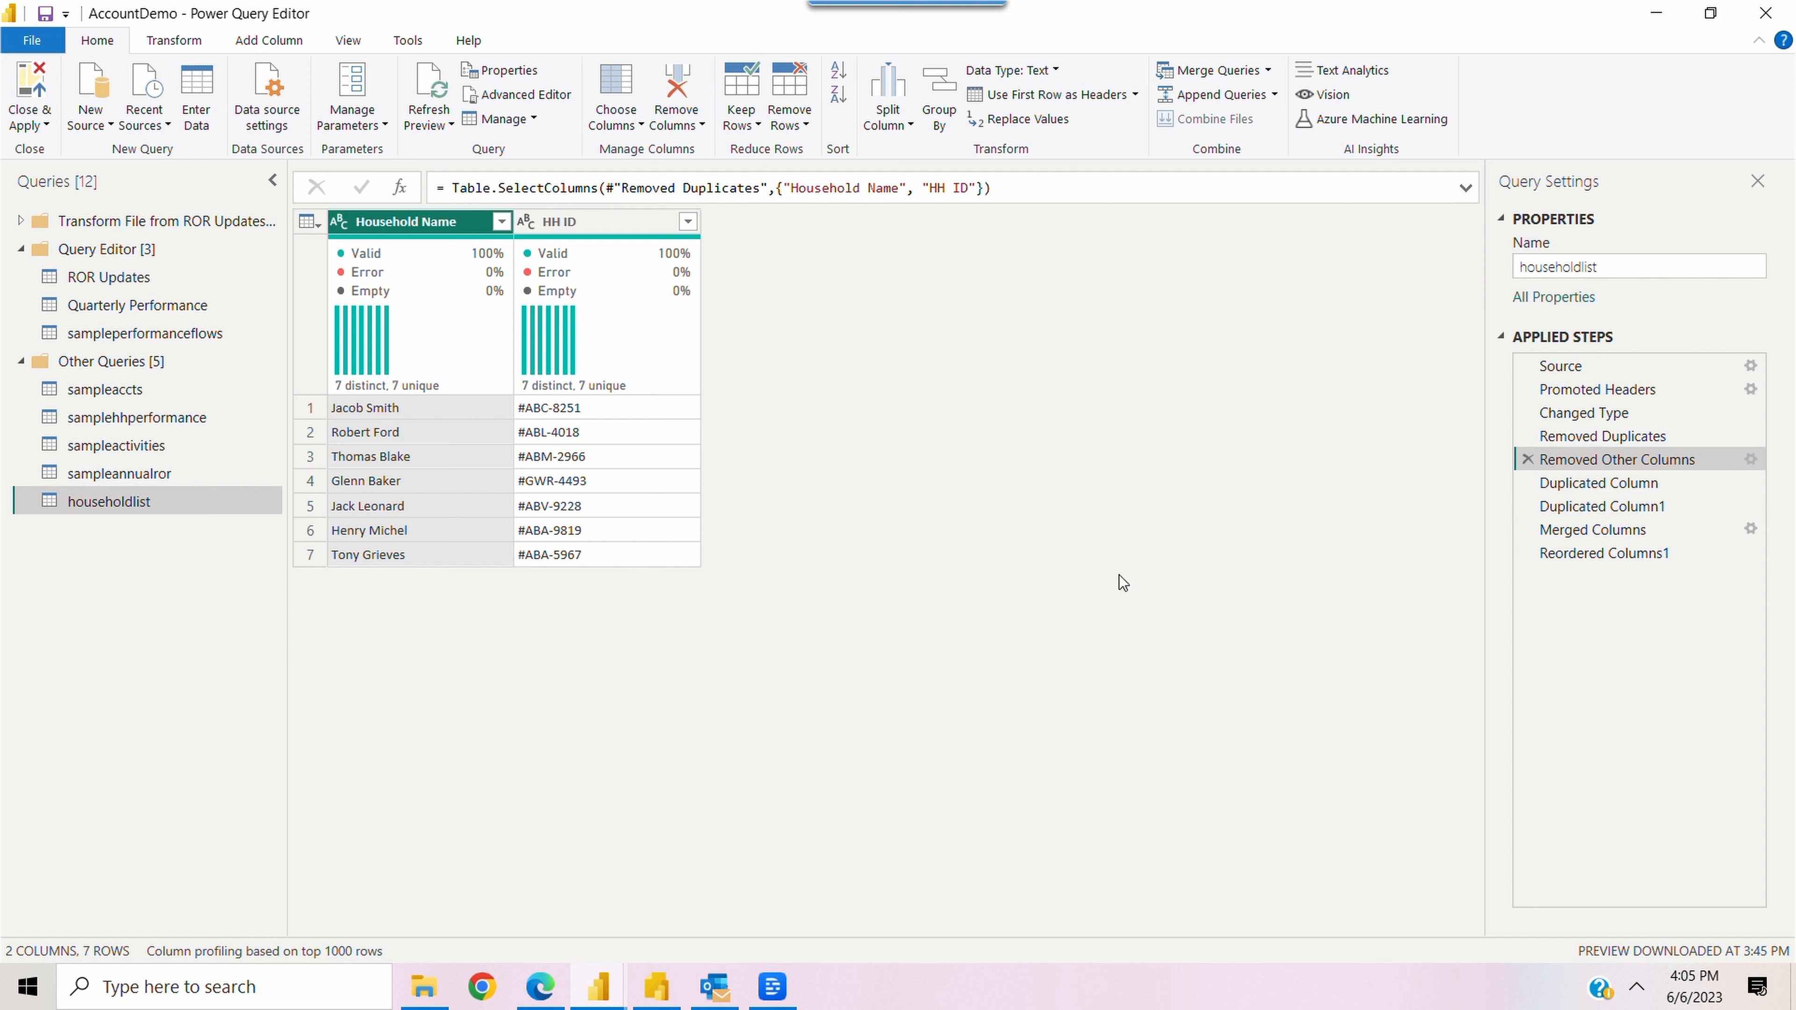
Review the householdlist query's applied steps from Duplicated Column through Reordered Columns1, including the two copied columns and their merge into hhindex
left_click(1597, 485)
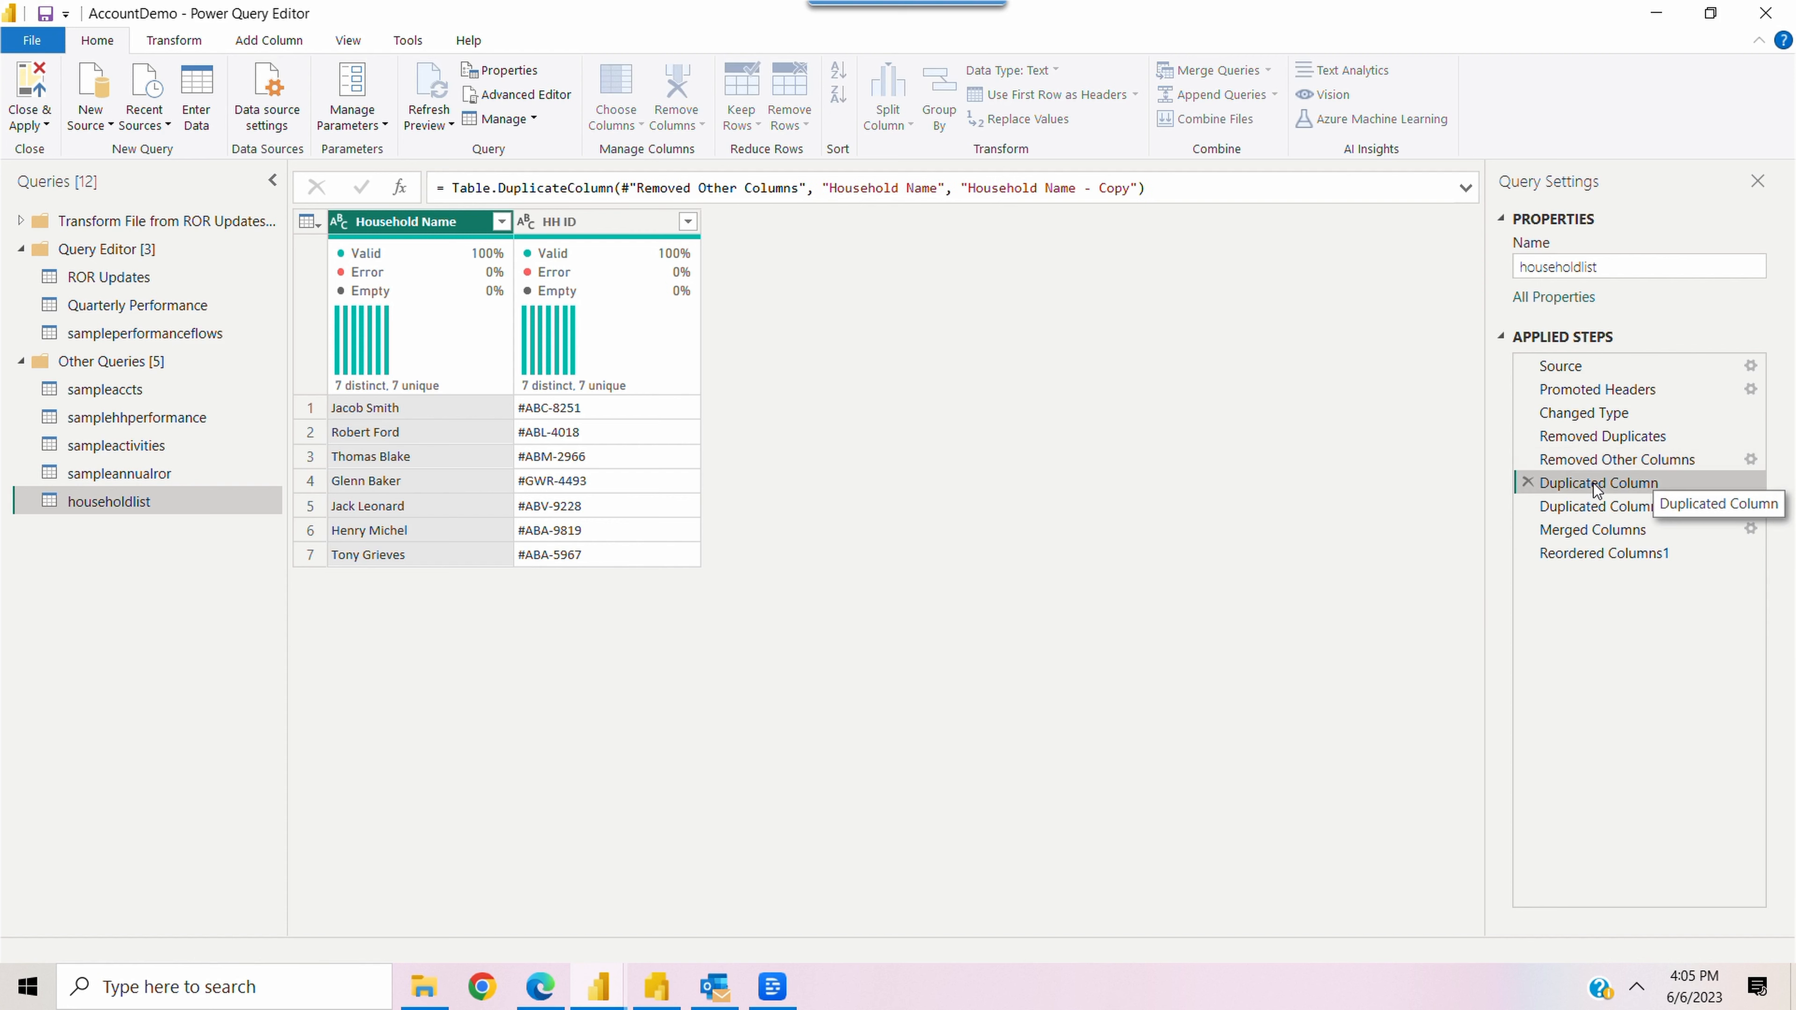
left_click(1569, 506)
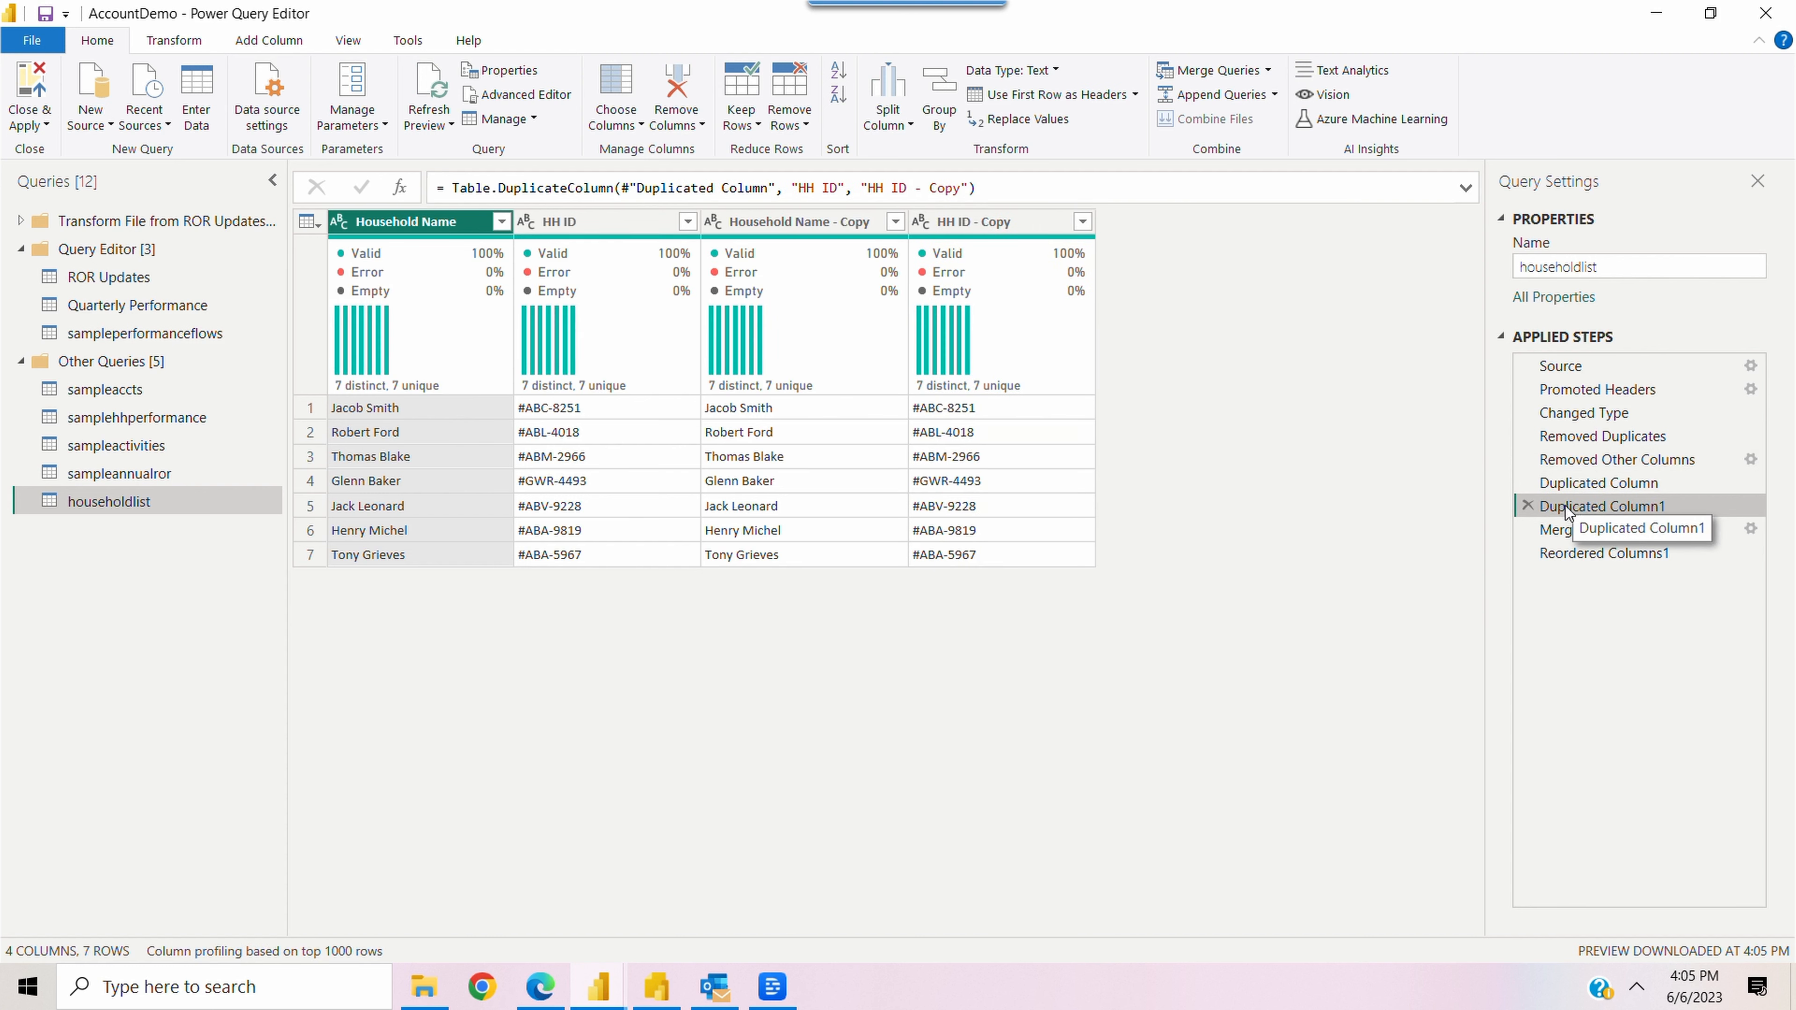
left_click(816, 223)
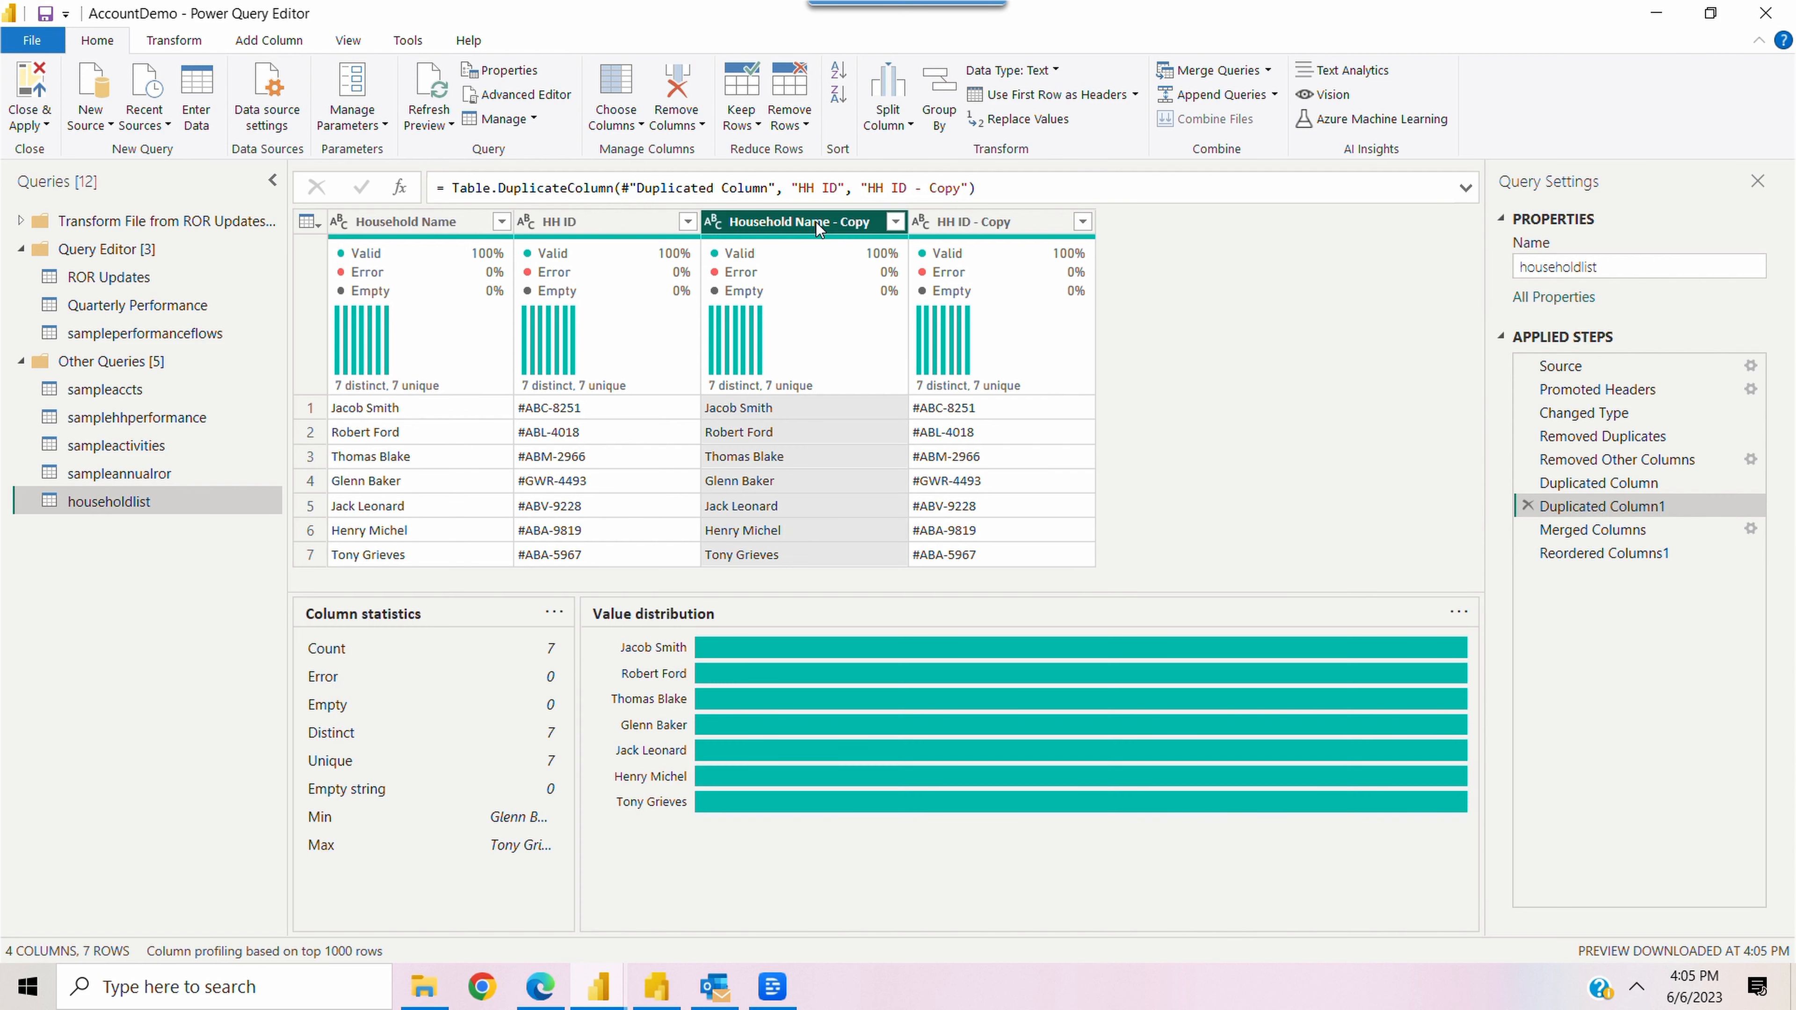
left_click(964, 222, "ctrl")
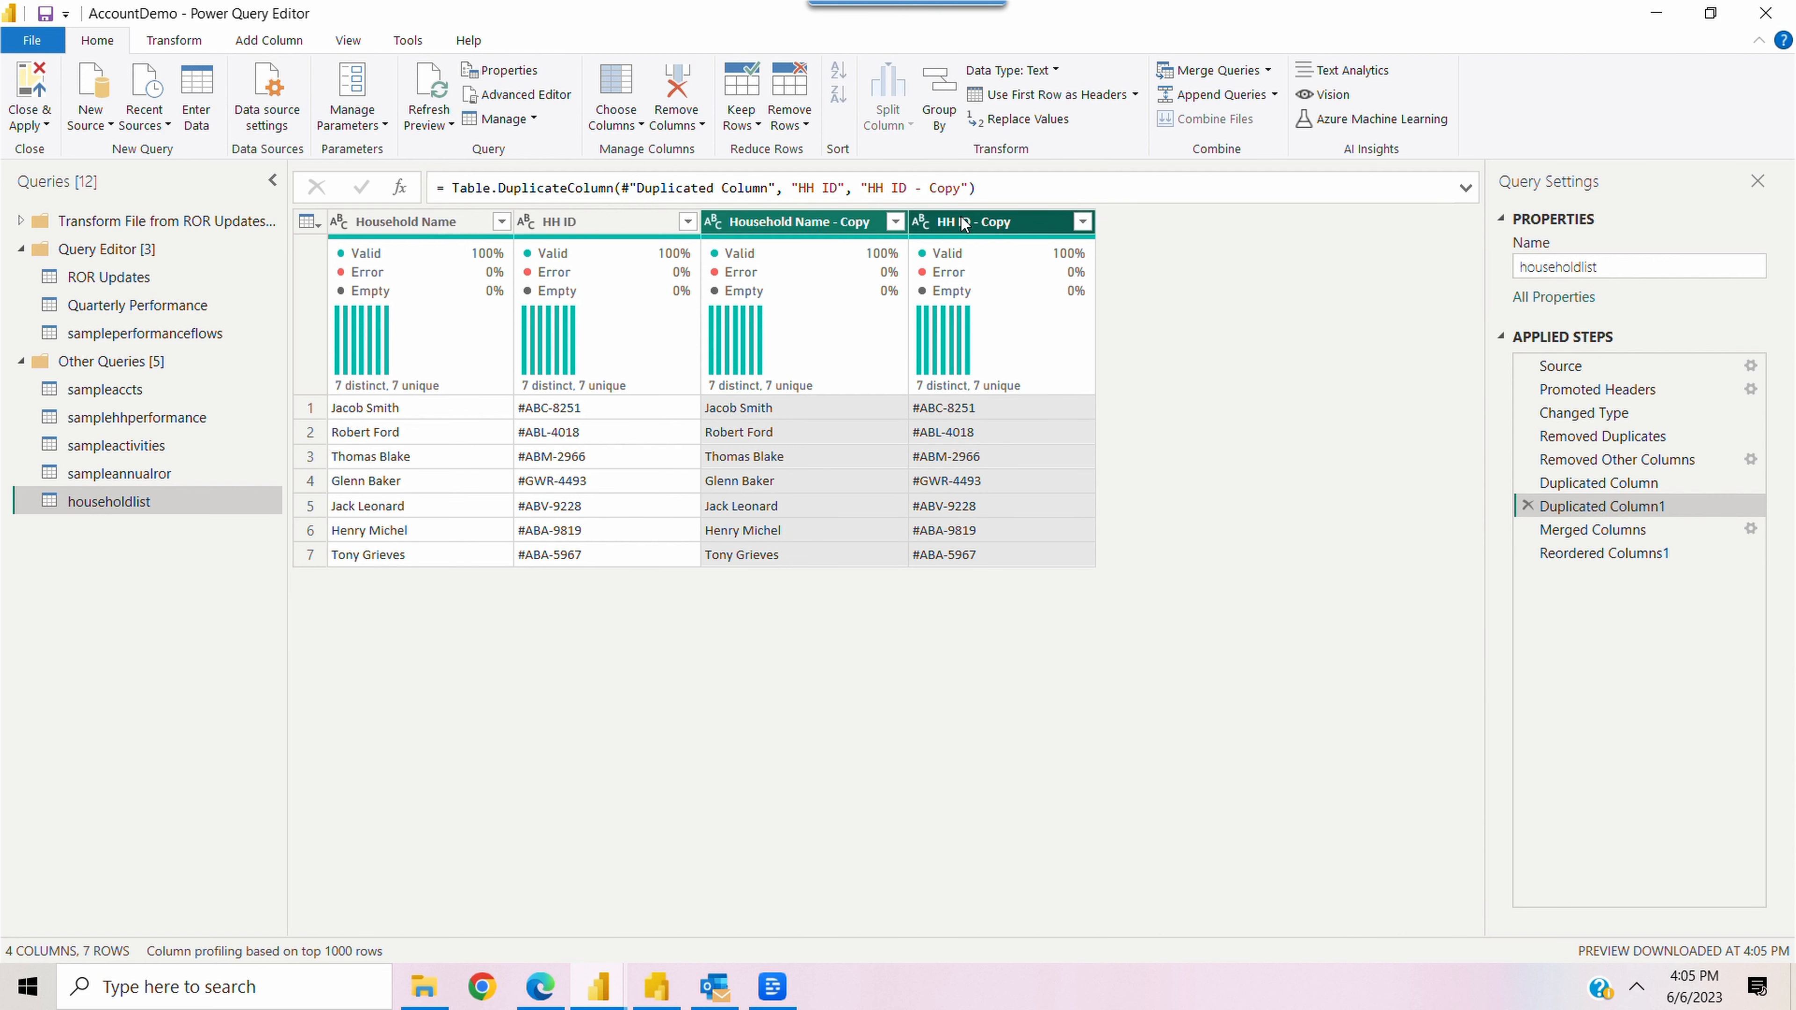
right_click(964, 223)
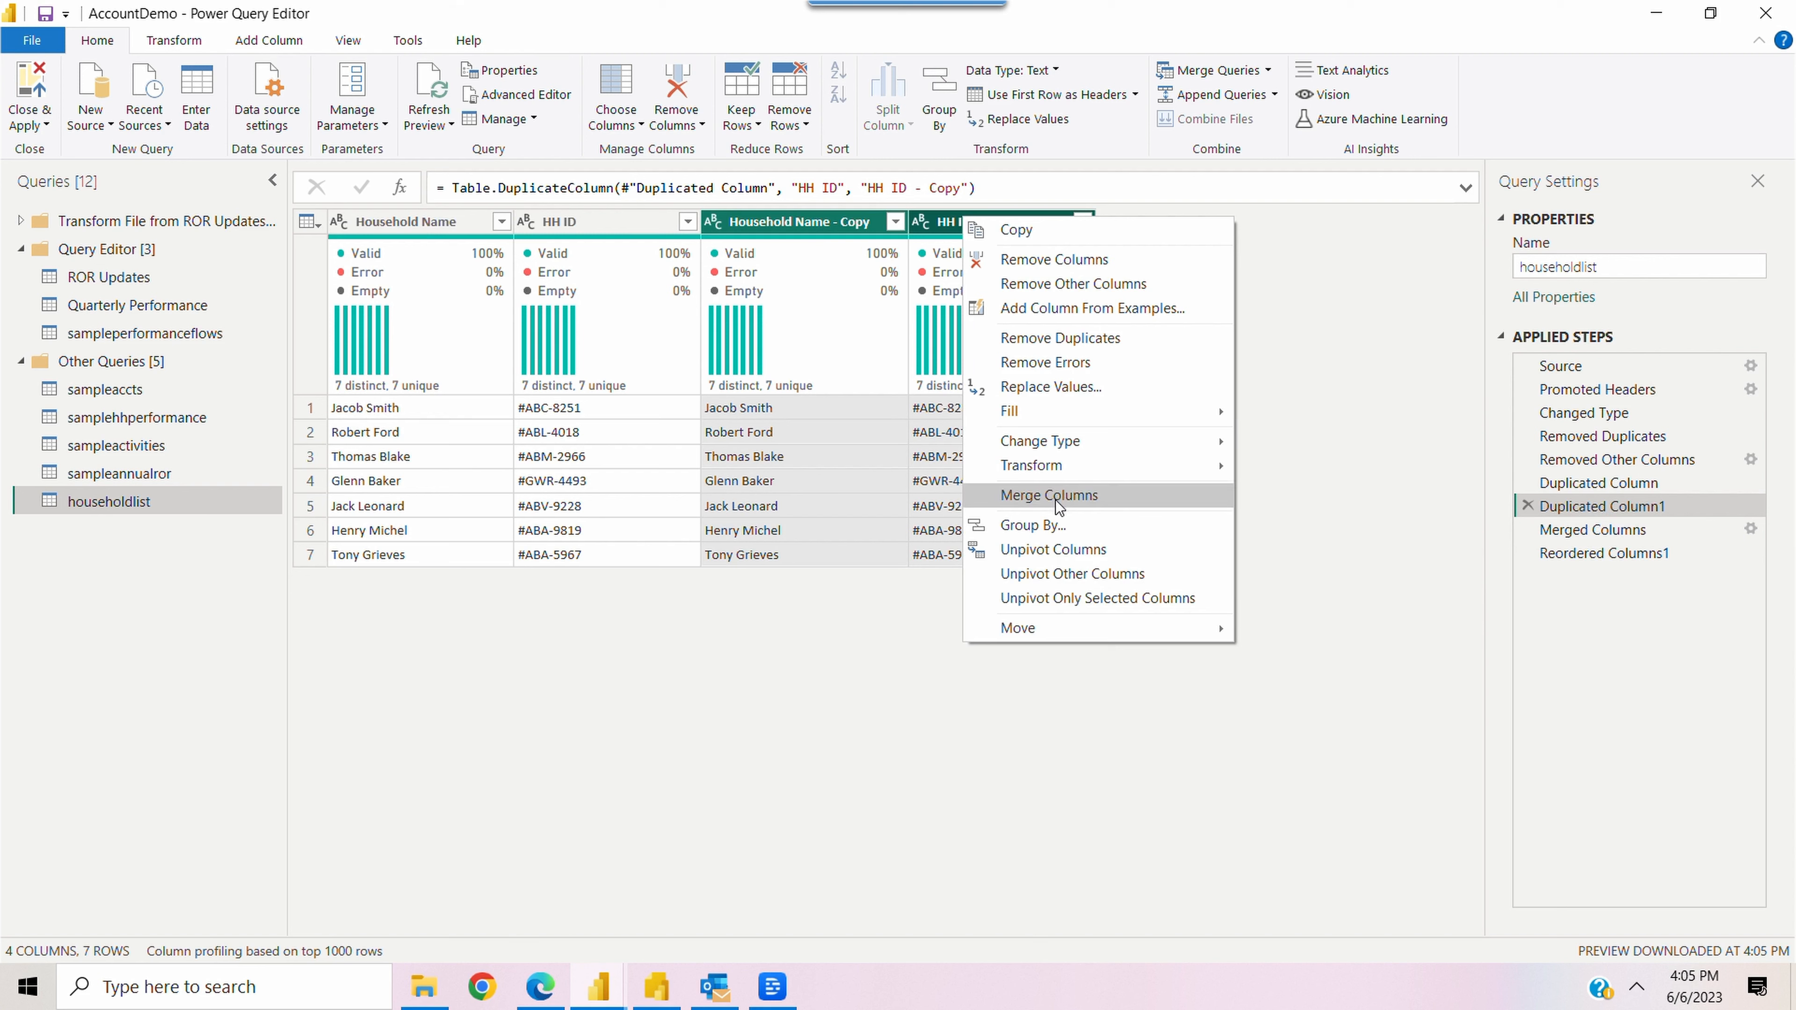
left_click(1592, 529)
left_click(1592, 529)
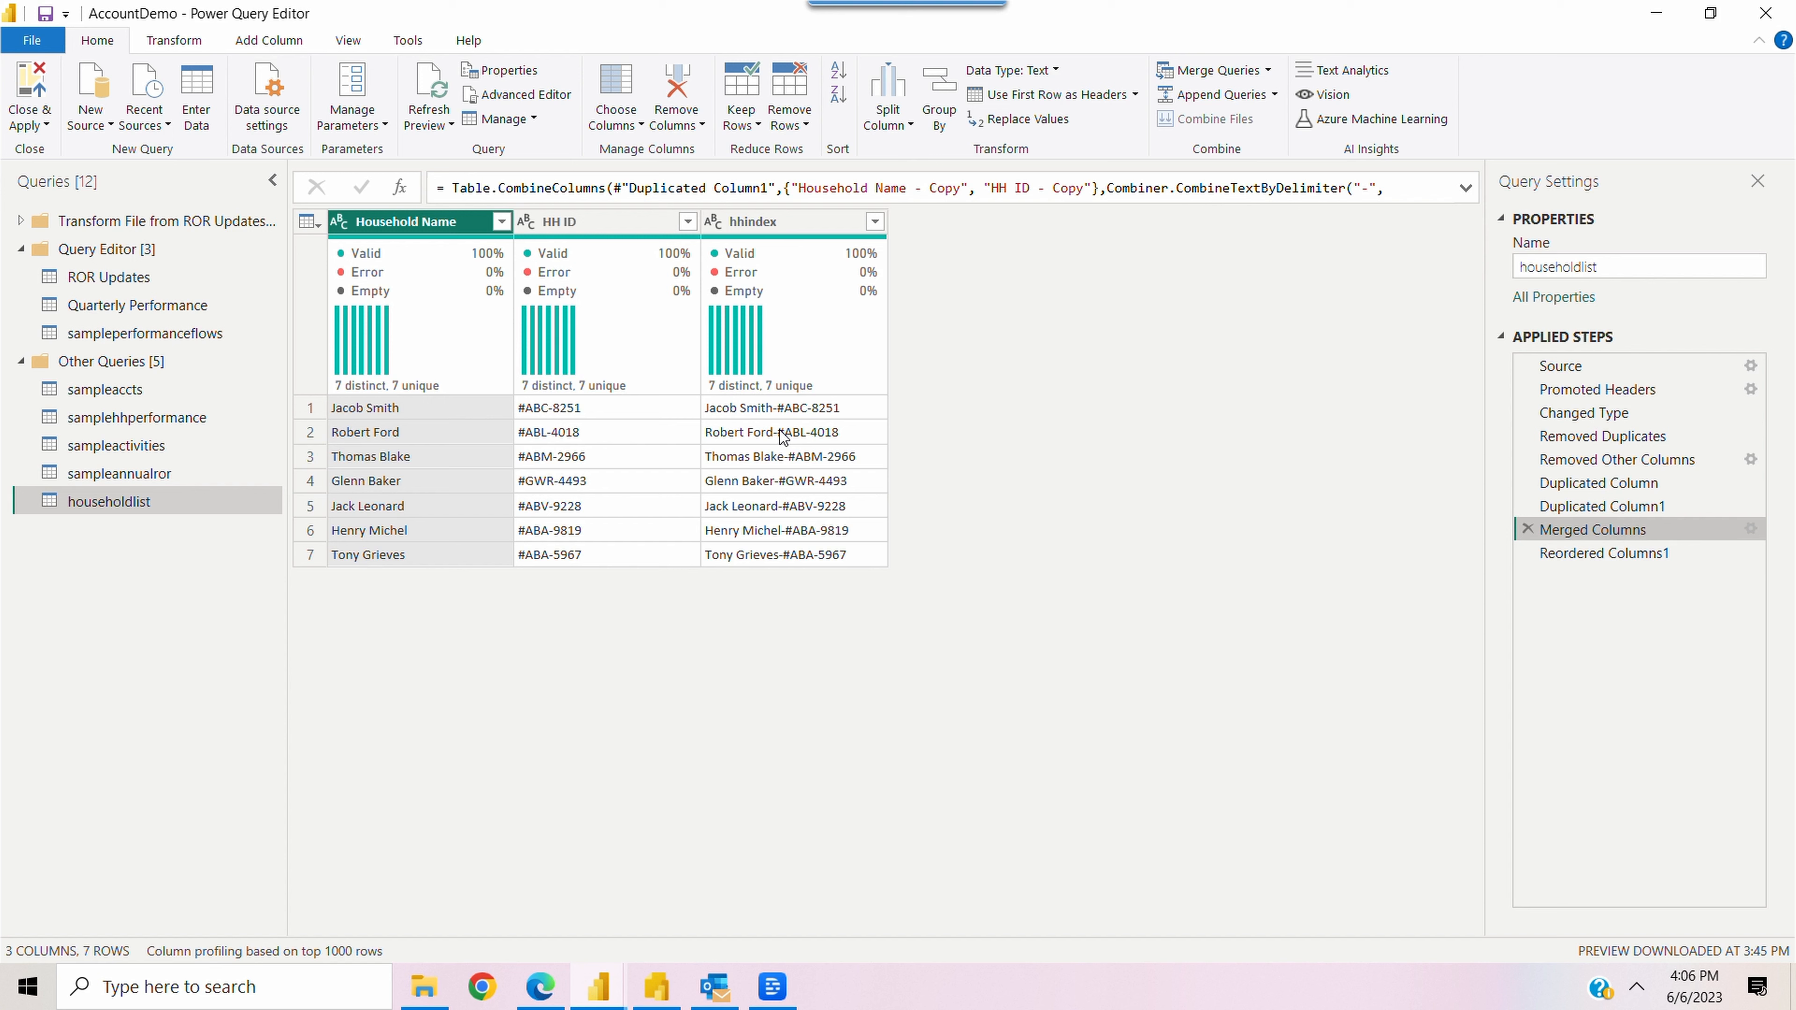
left_click(1582, 558)
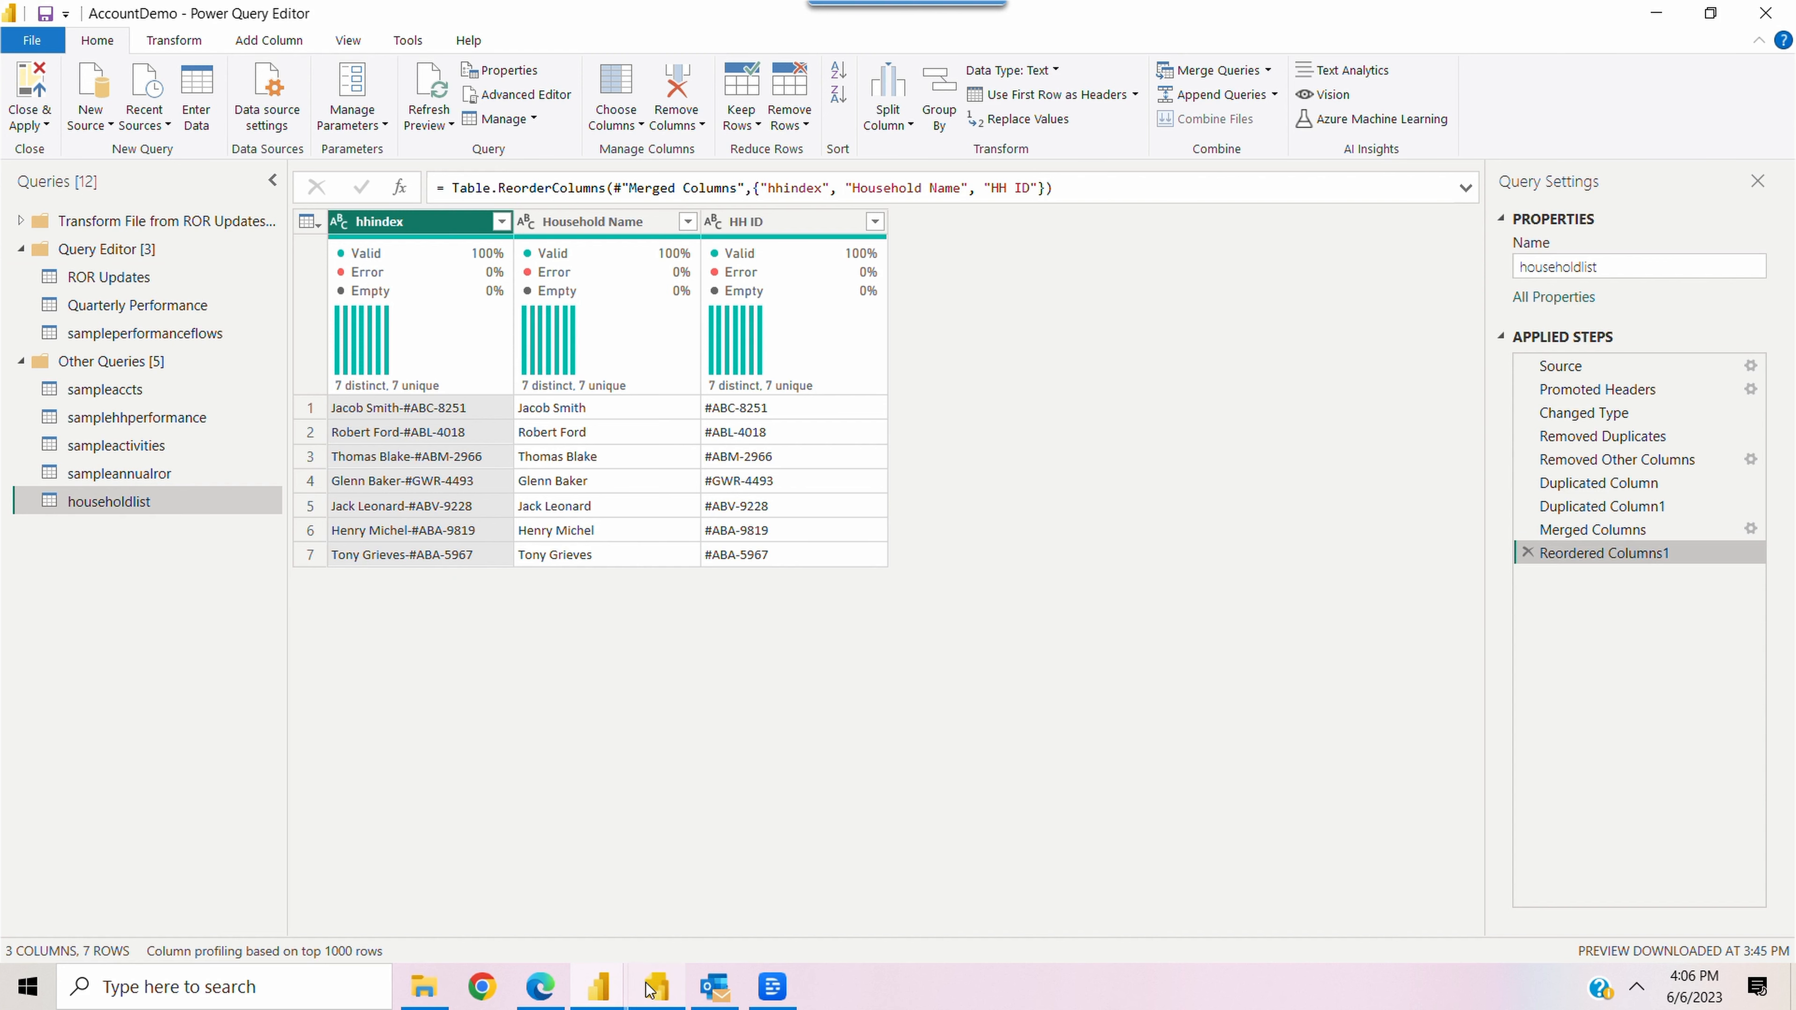
Switch to Power BI Report Builder and open the hhdata dataset's query in a maximized Query Designer
left_click(657, 985)
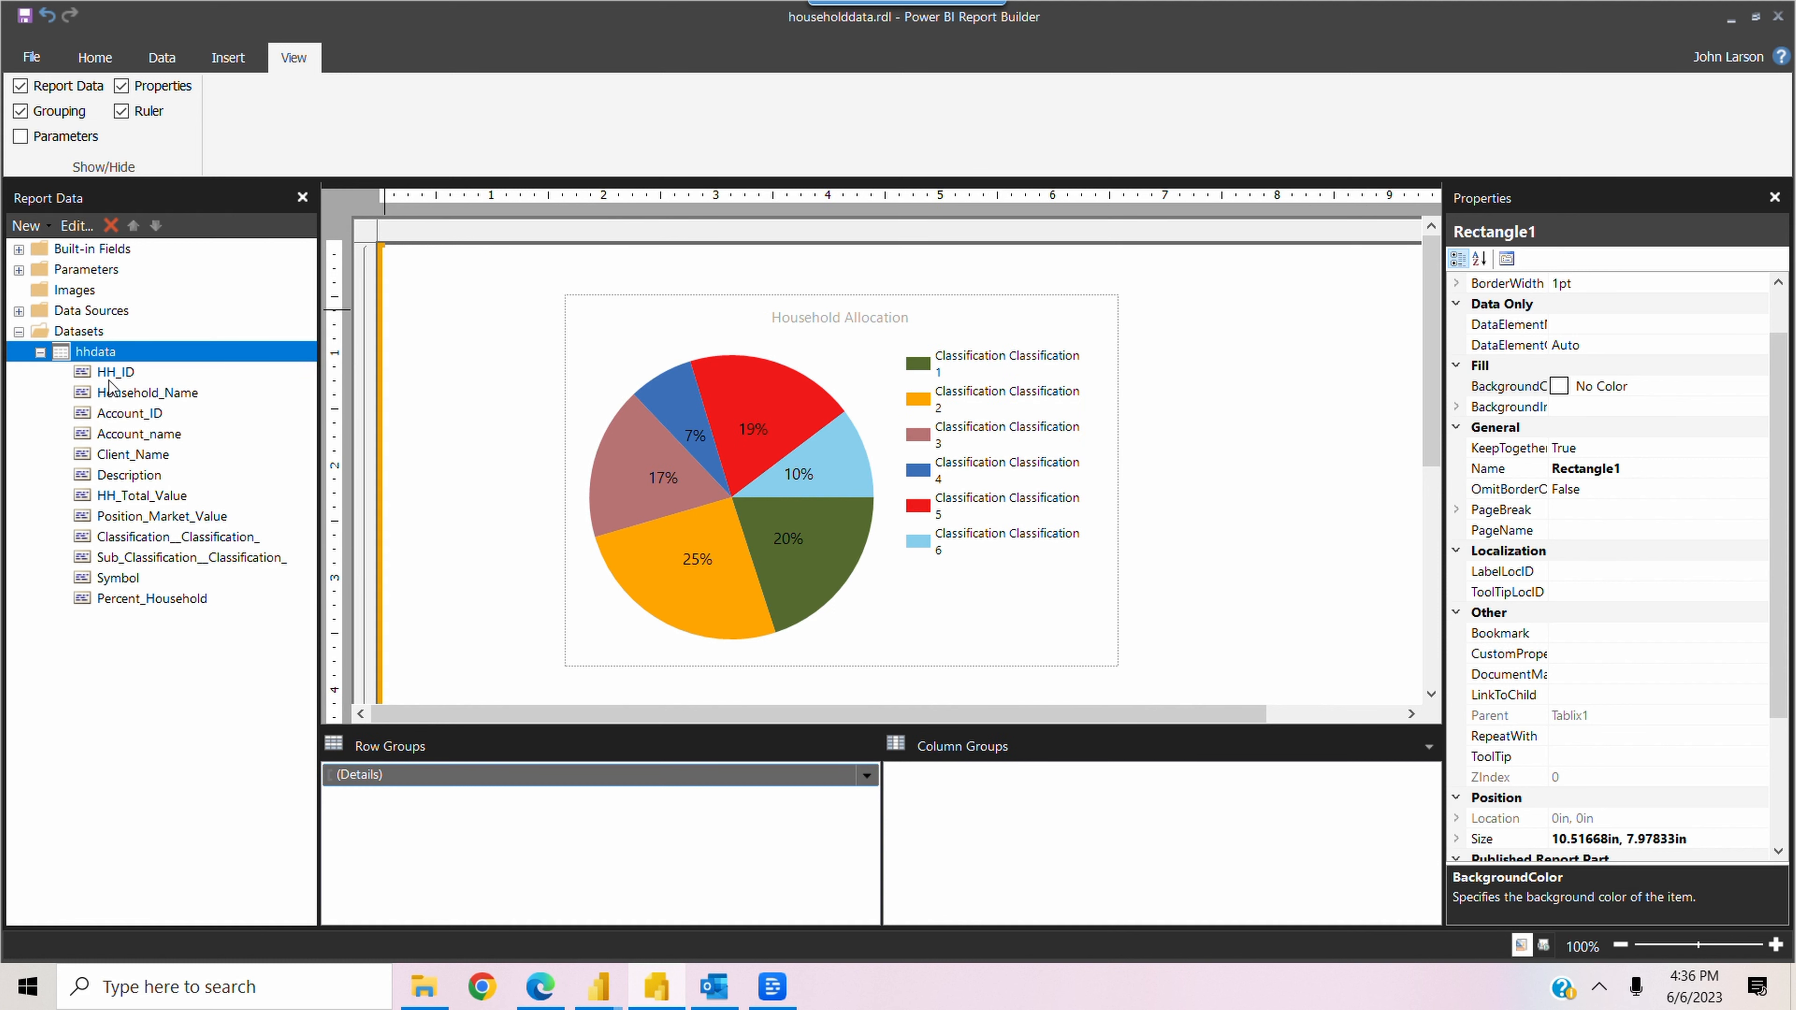
left_click_drag(1432, 327, 1393, 322)
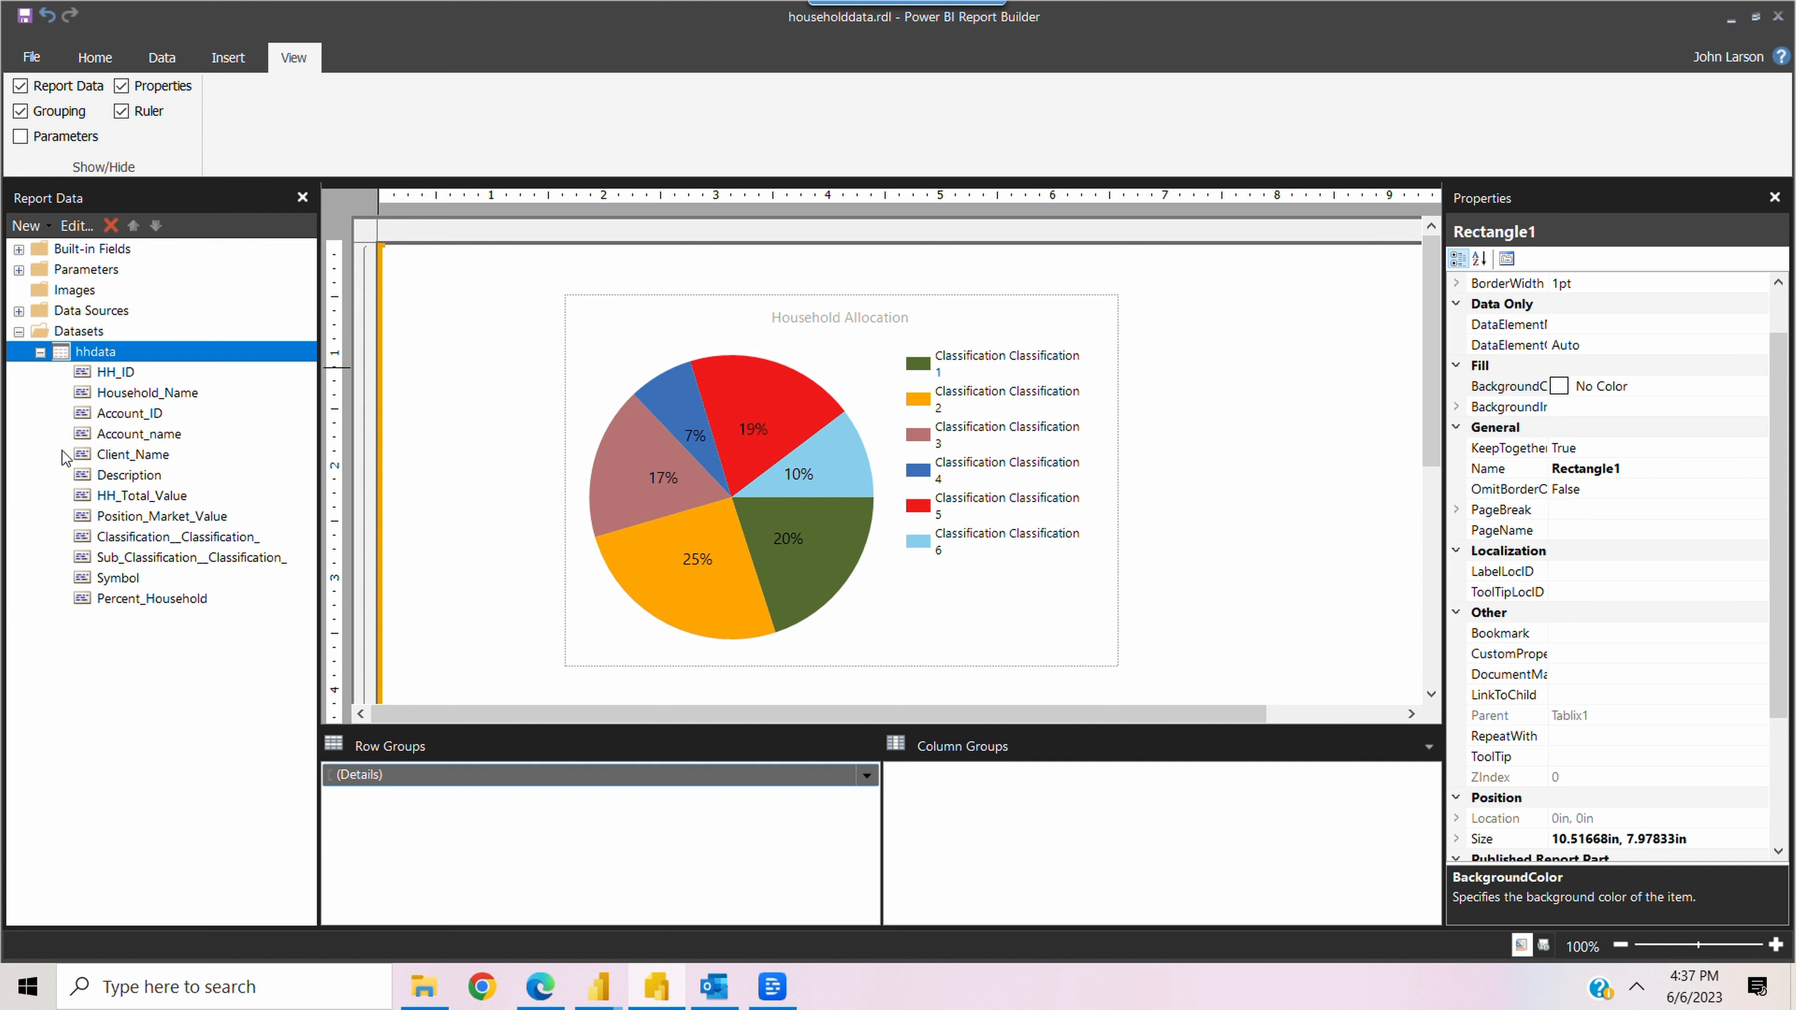
right_click(87, 357)
left_click(154, 394)
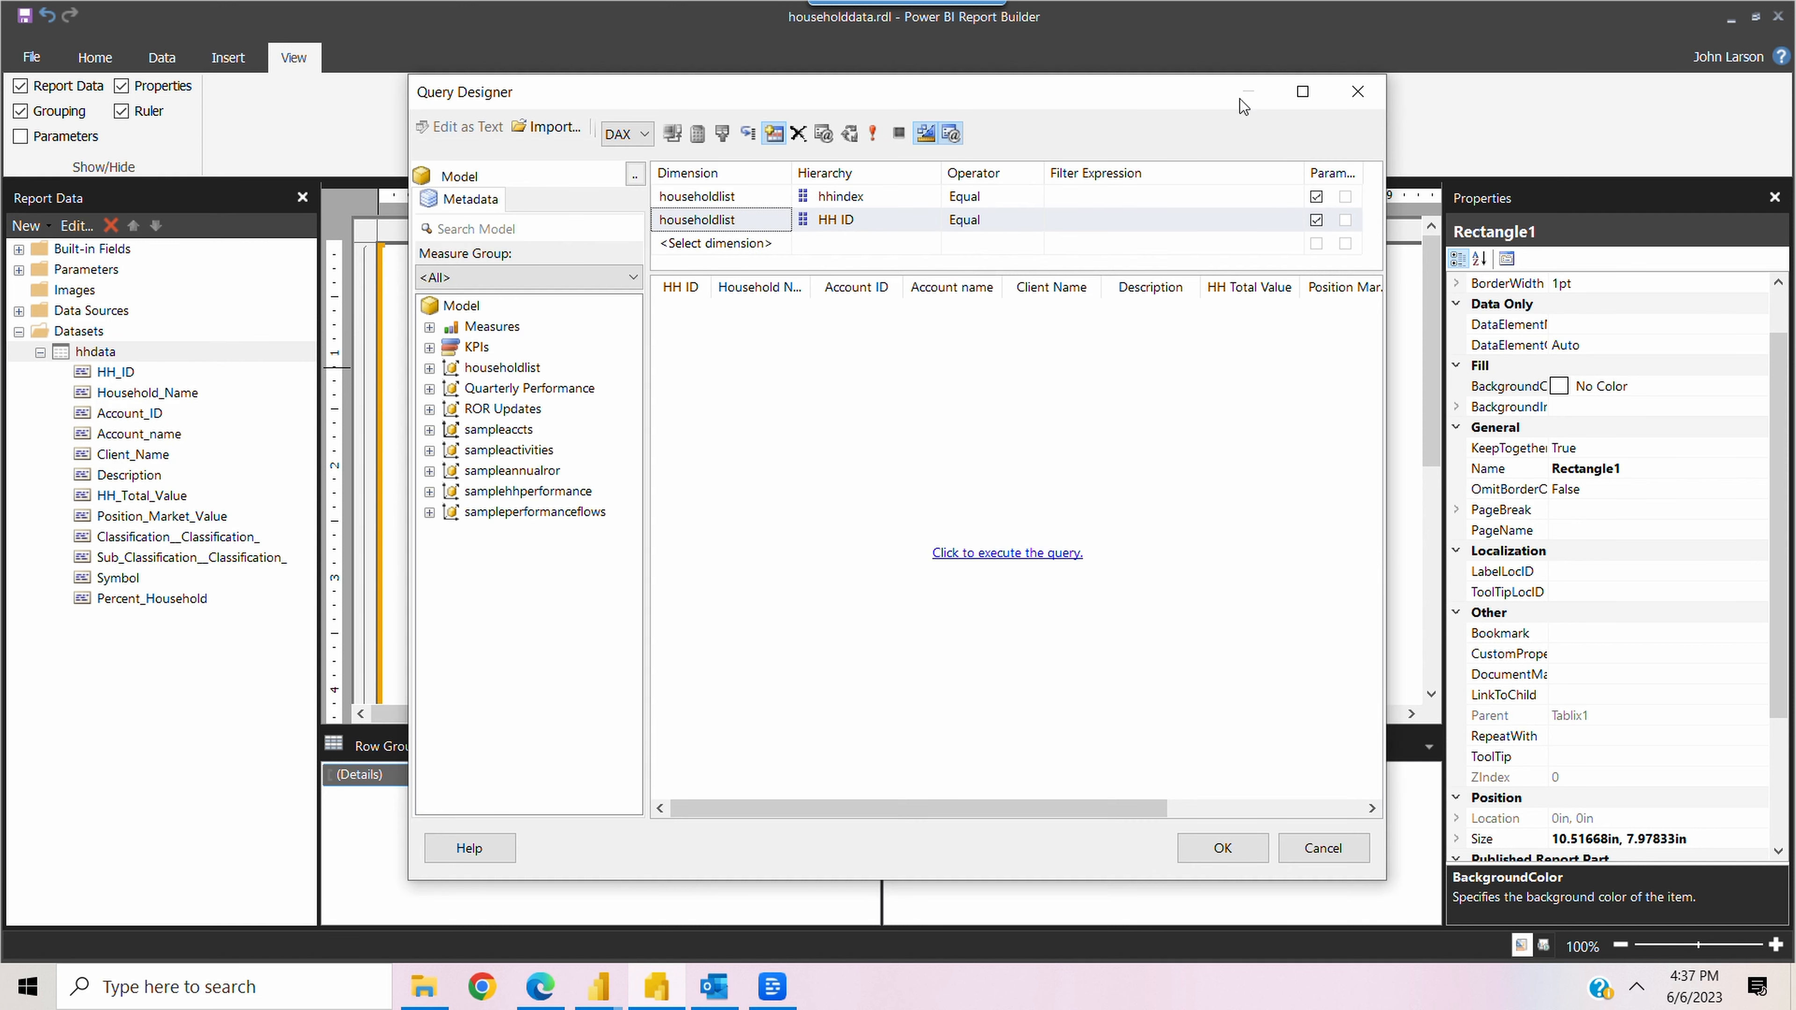
left_click(1303, 91)
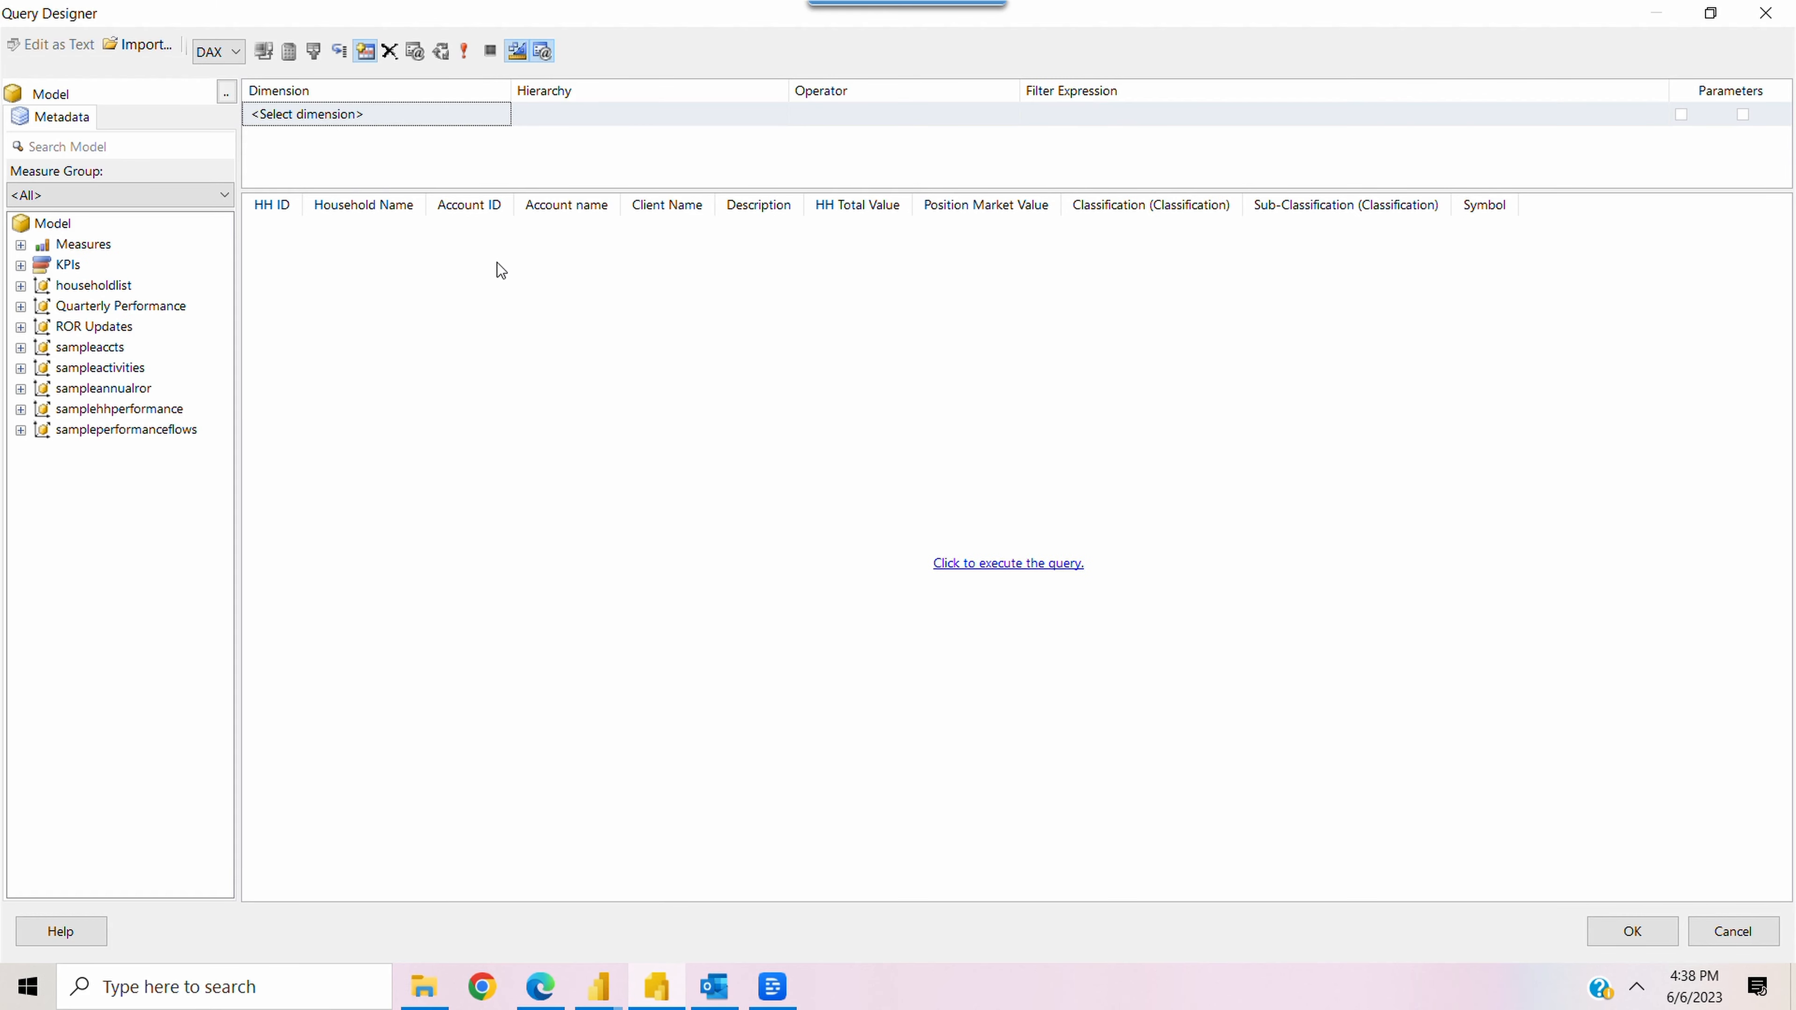
Expand the householdlist table's fields in the model tree and check them against the hhindex column in Power Query Editor
left_click(22, 286)
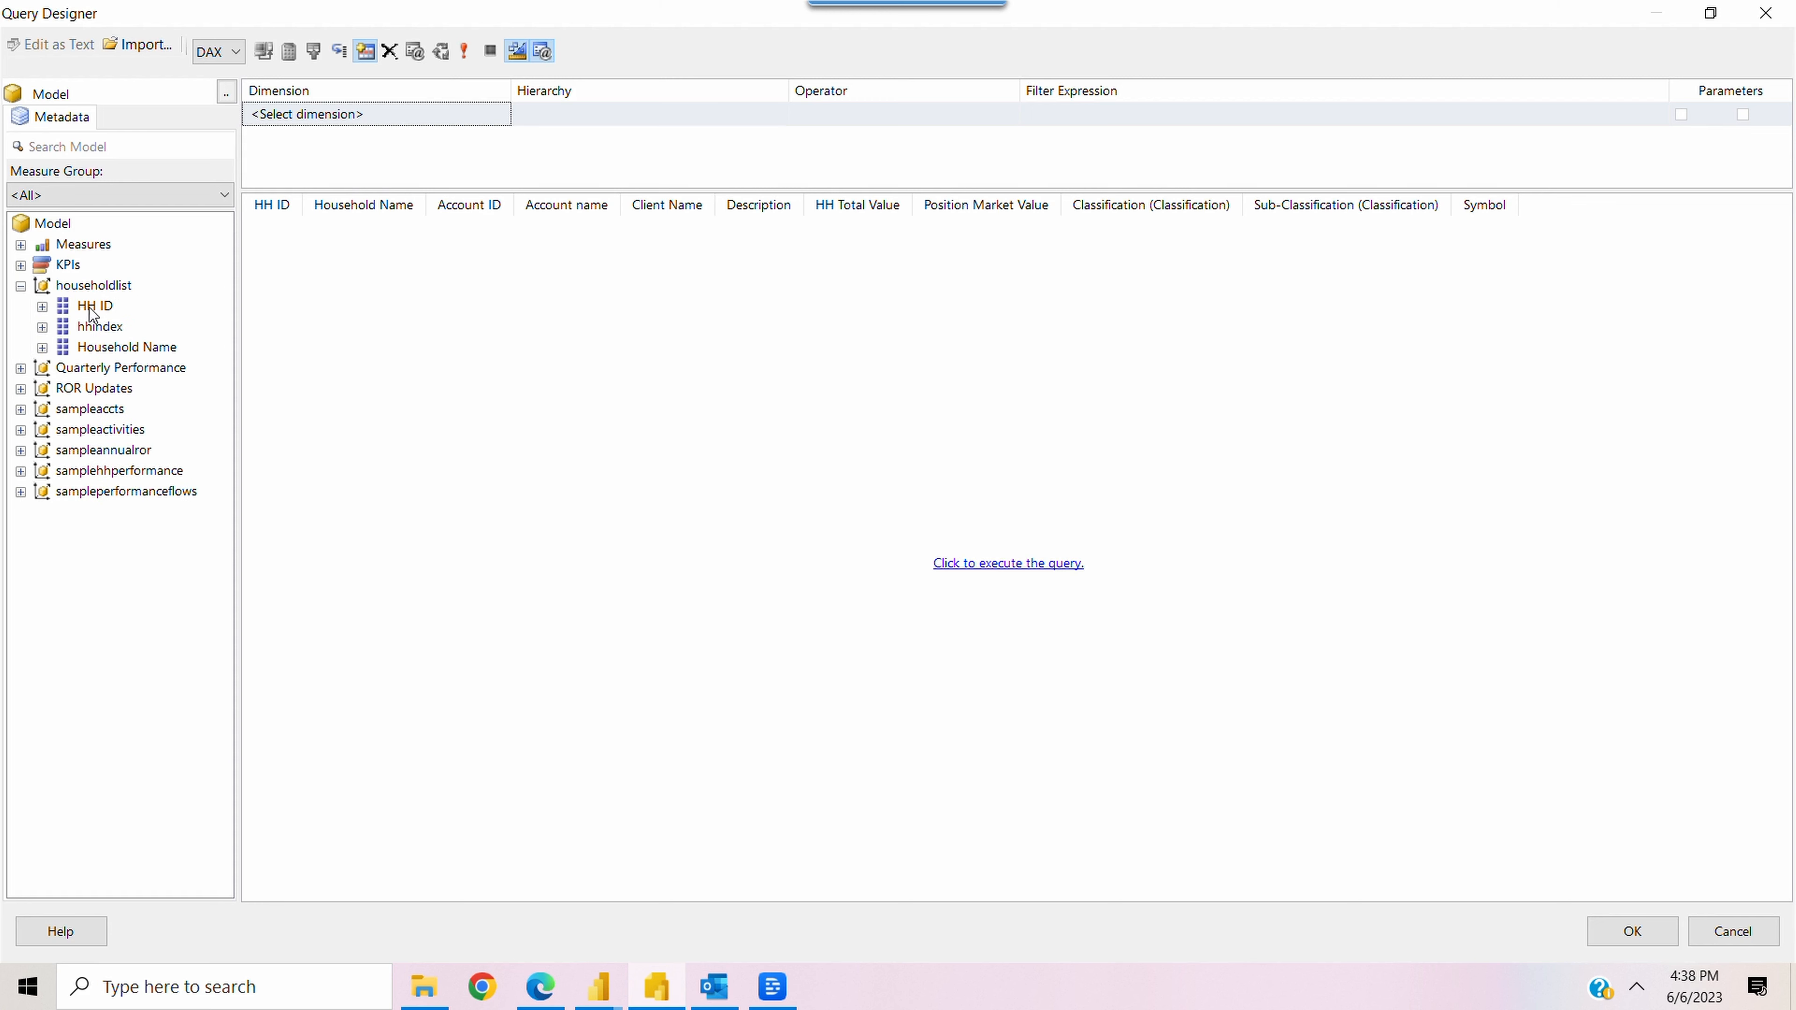
mouse_move(599, 987)
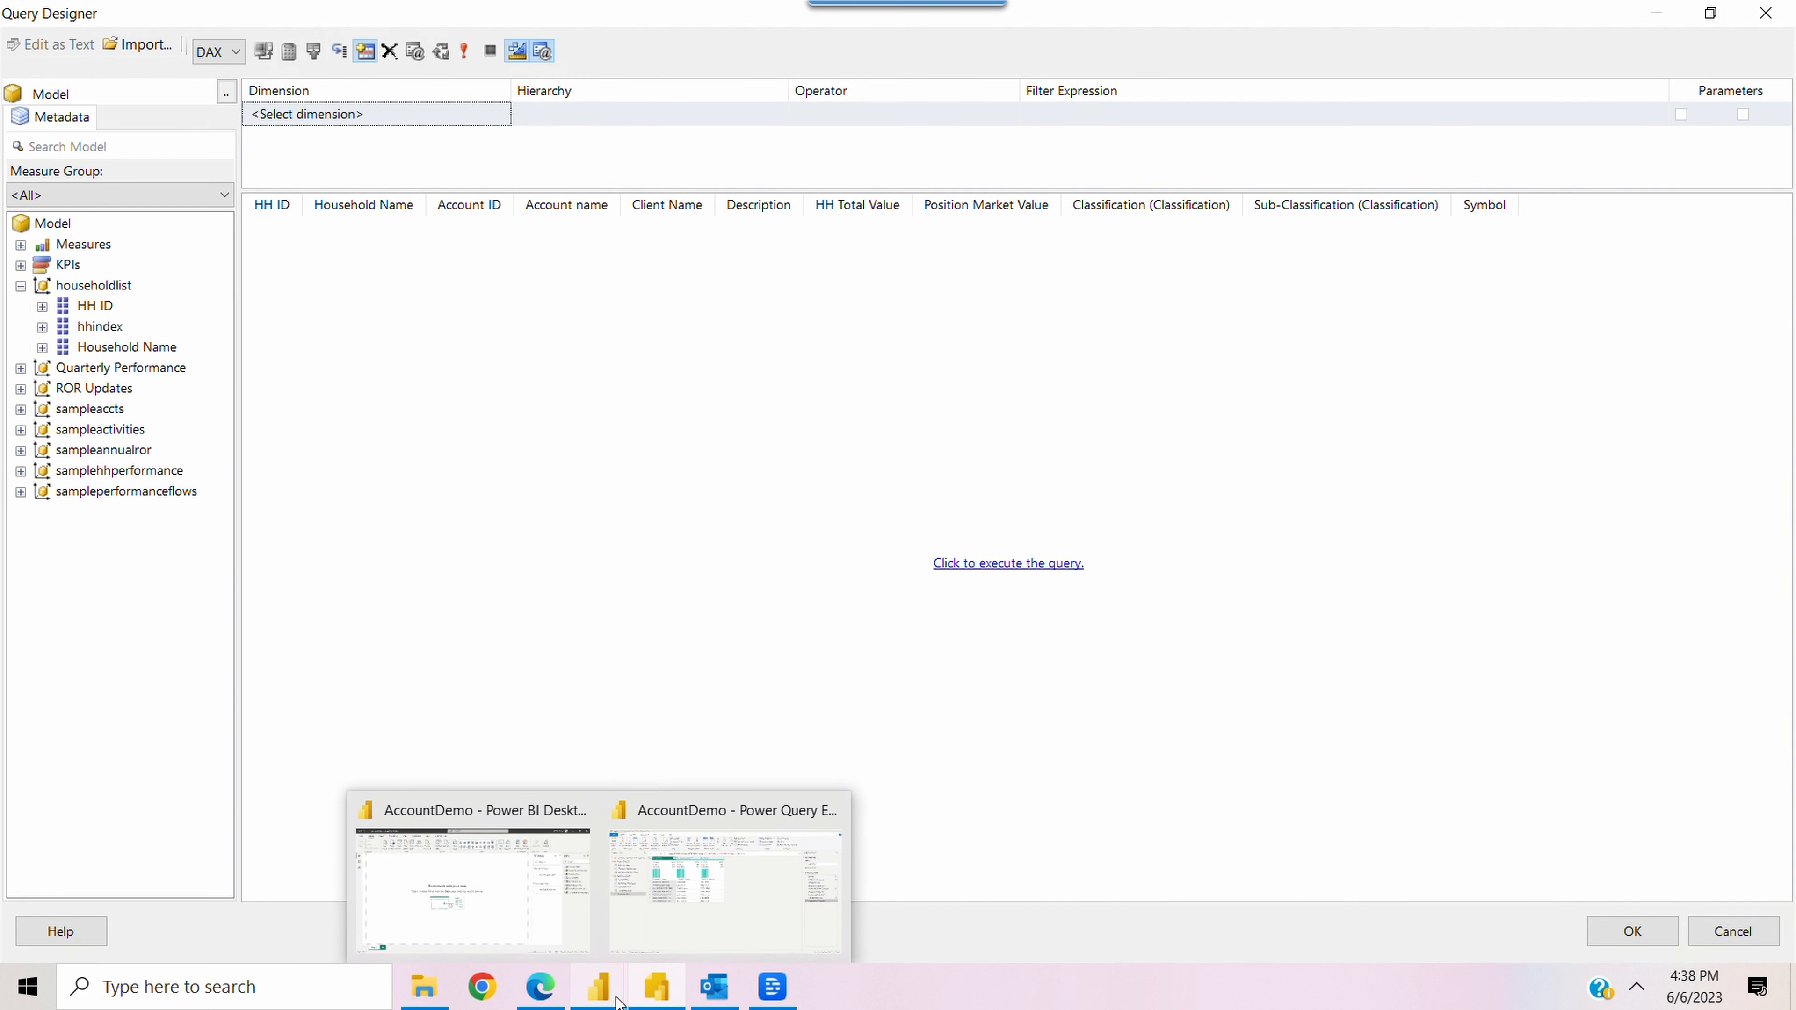
left_click(728, 883)
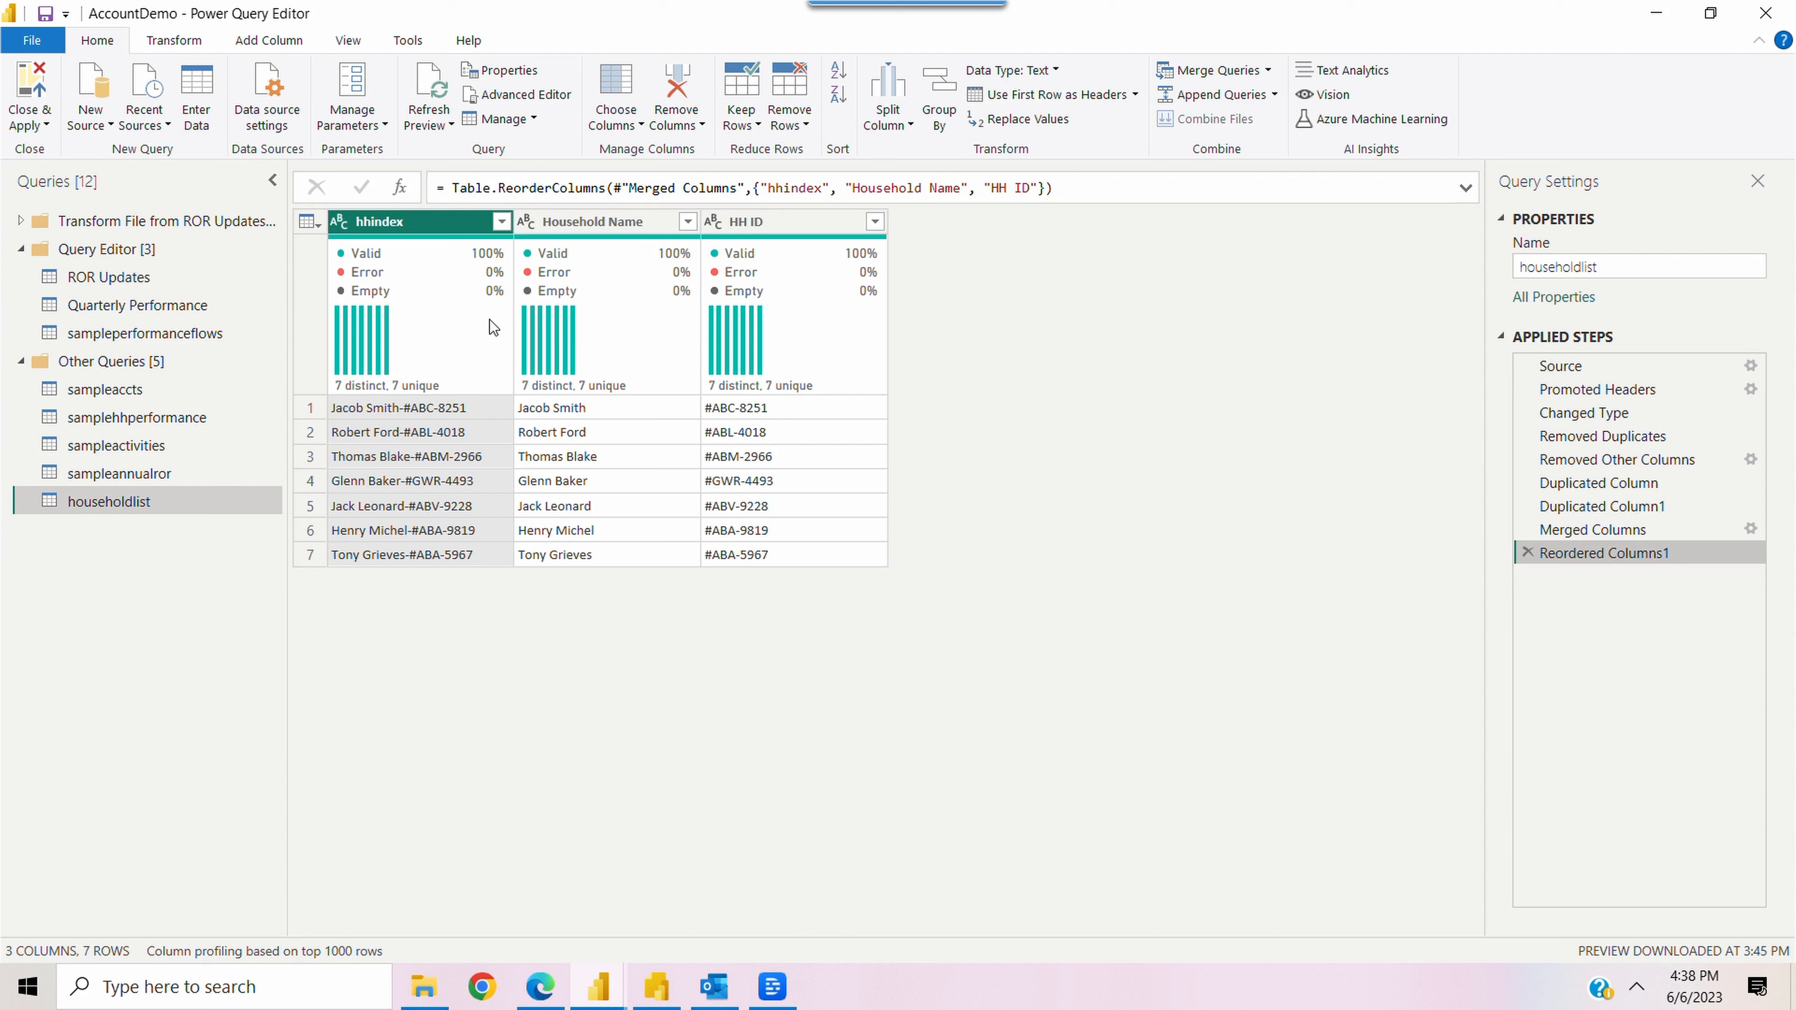
mouse_move(473, 390)
left_click(657, 986)
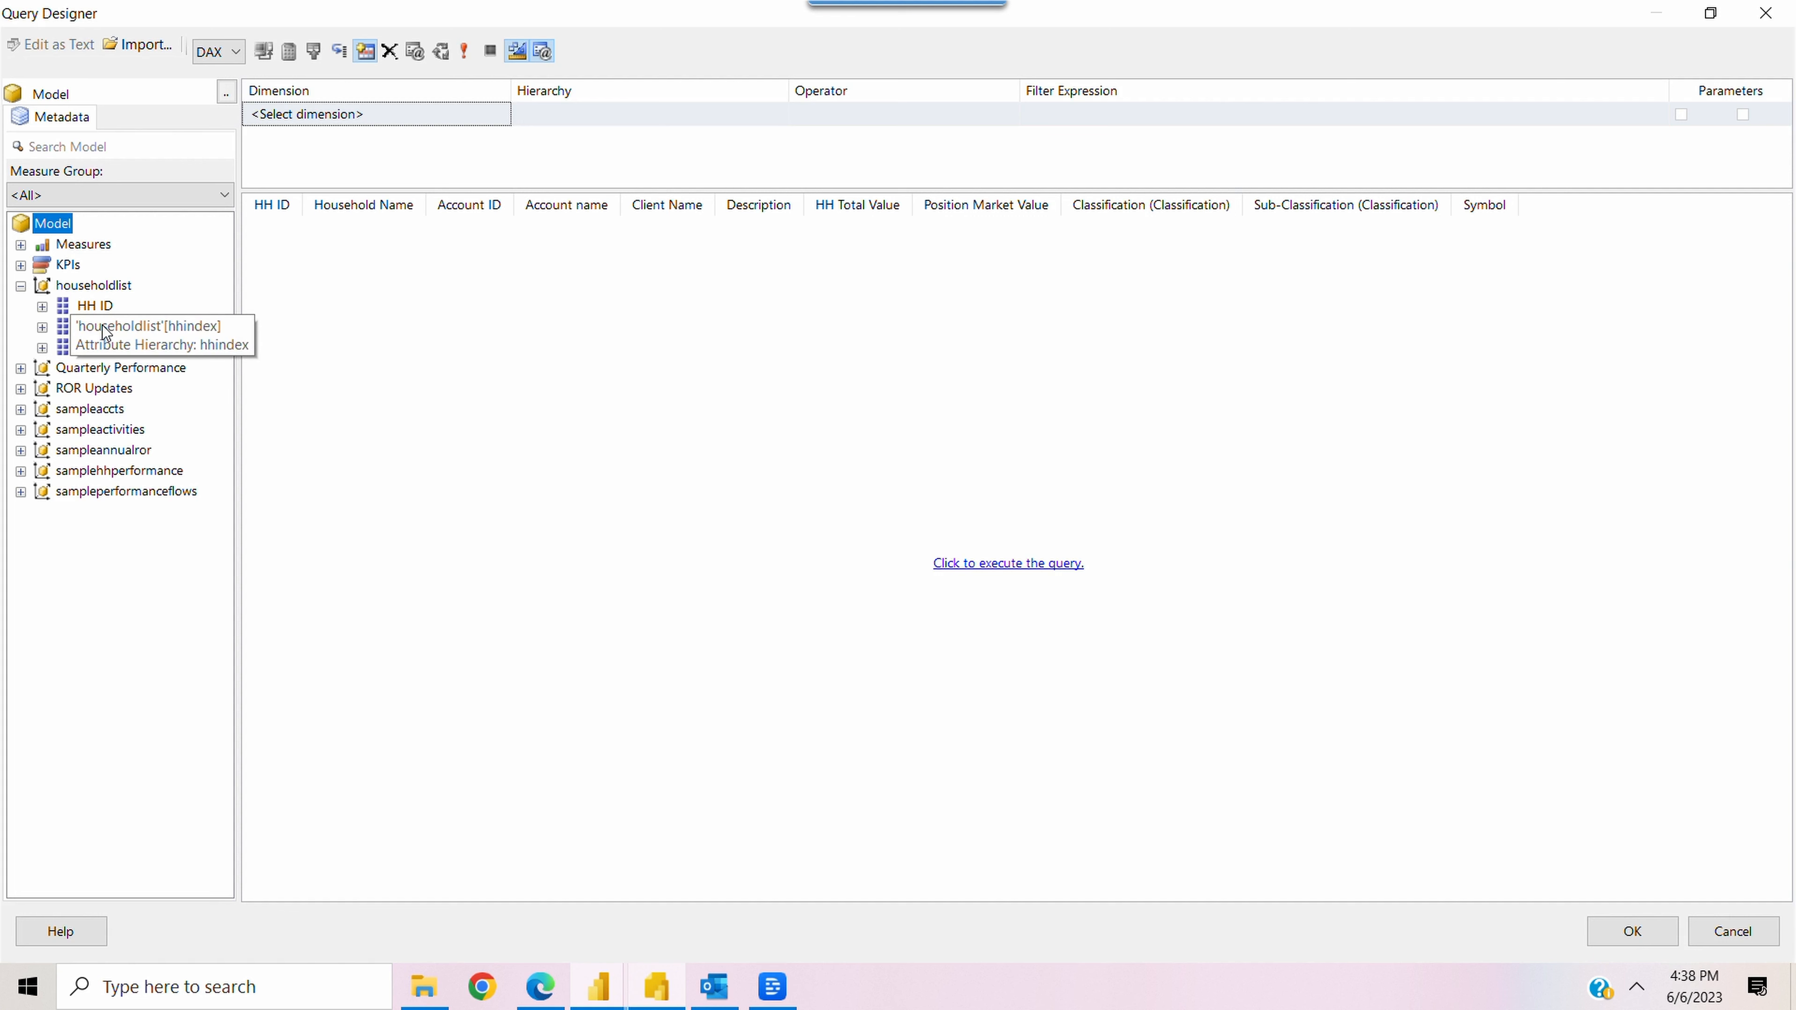
Add householdlist's hhindex and HH ID as Equal filters in the hhdata query, mark both as parameters, and save the query
left_click_drag(105, 330, 350, 110)
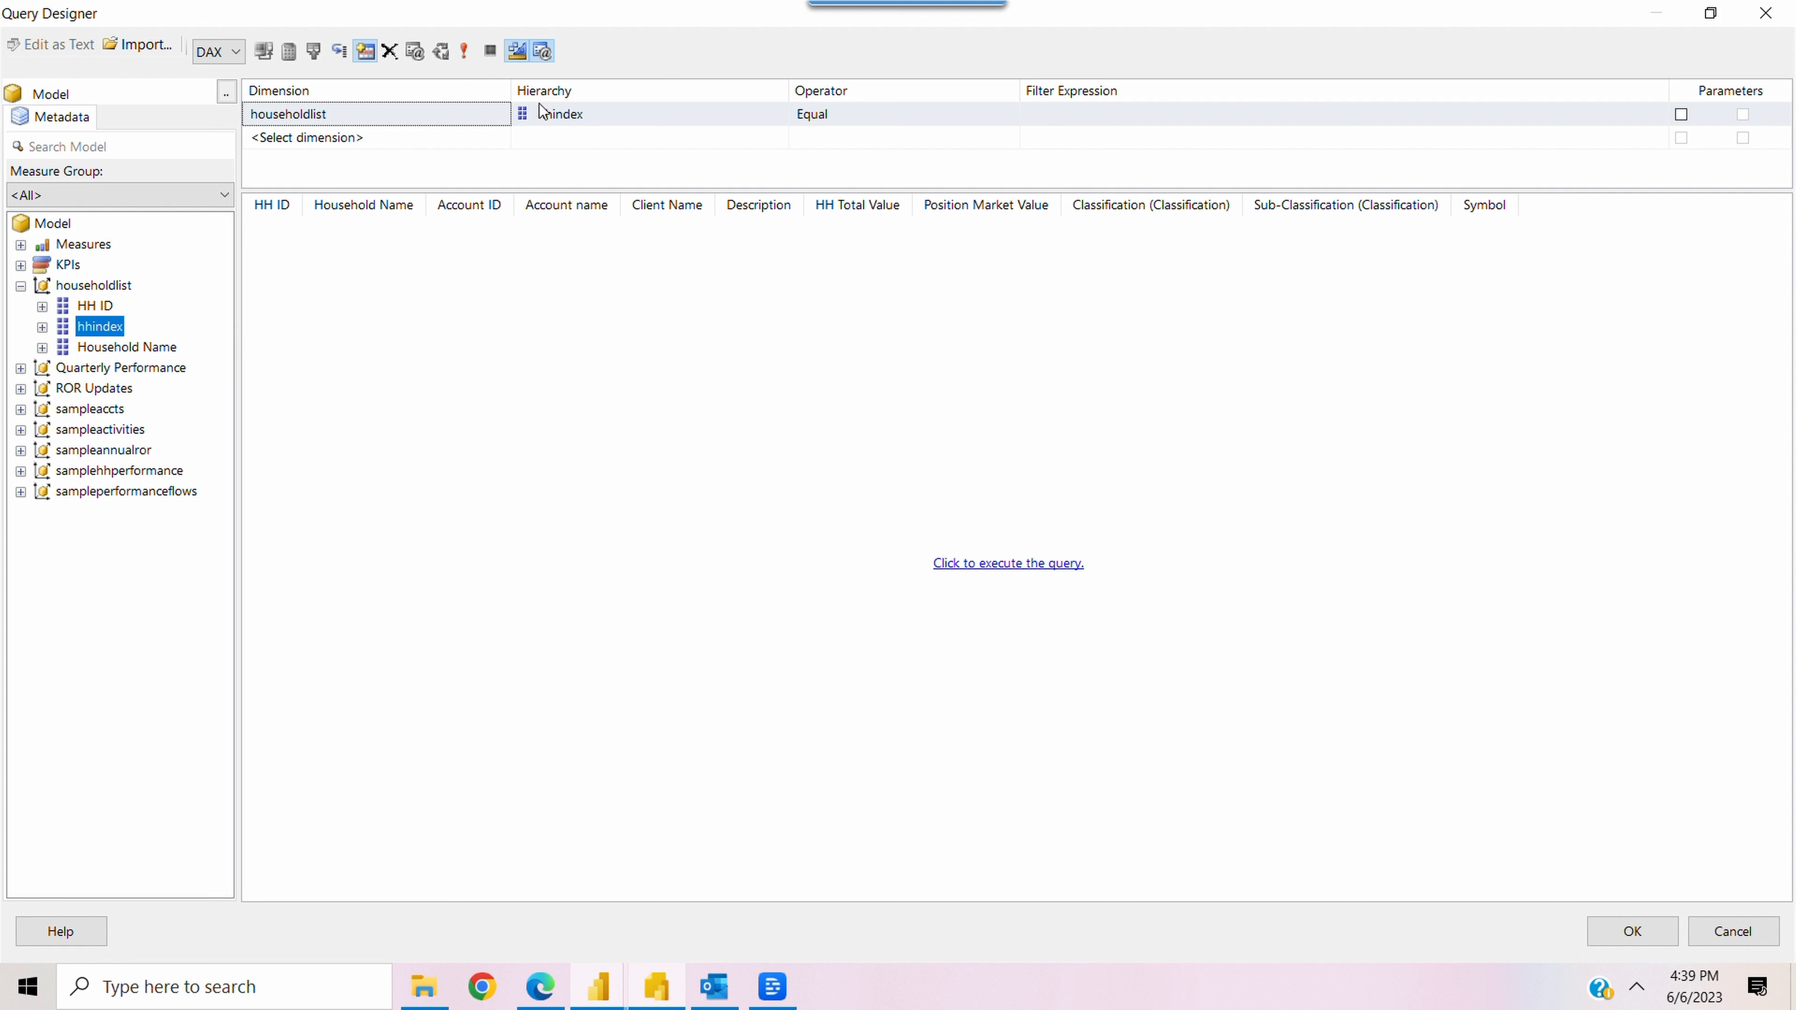
left_click(1681, 116)
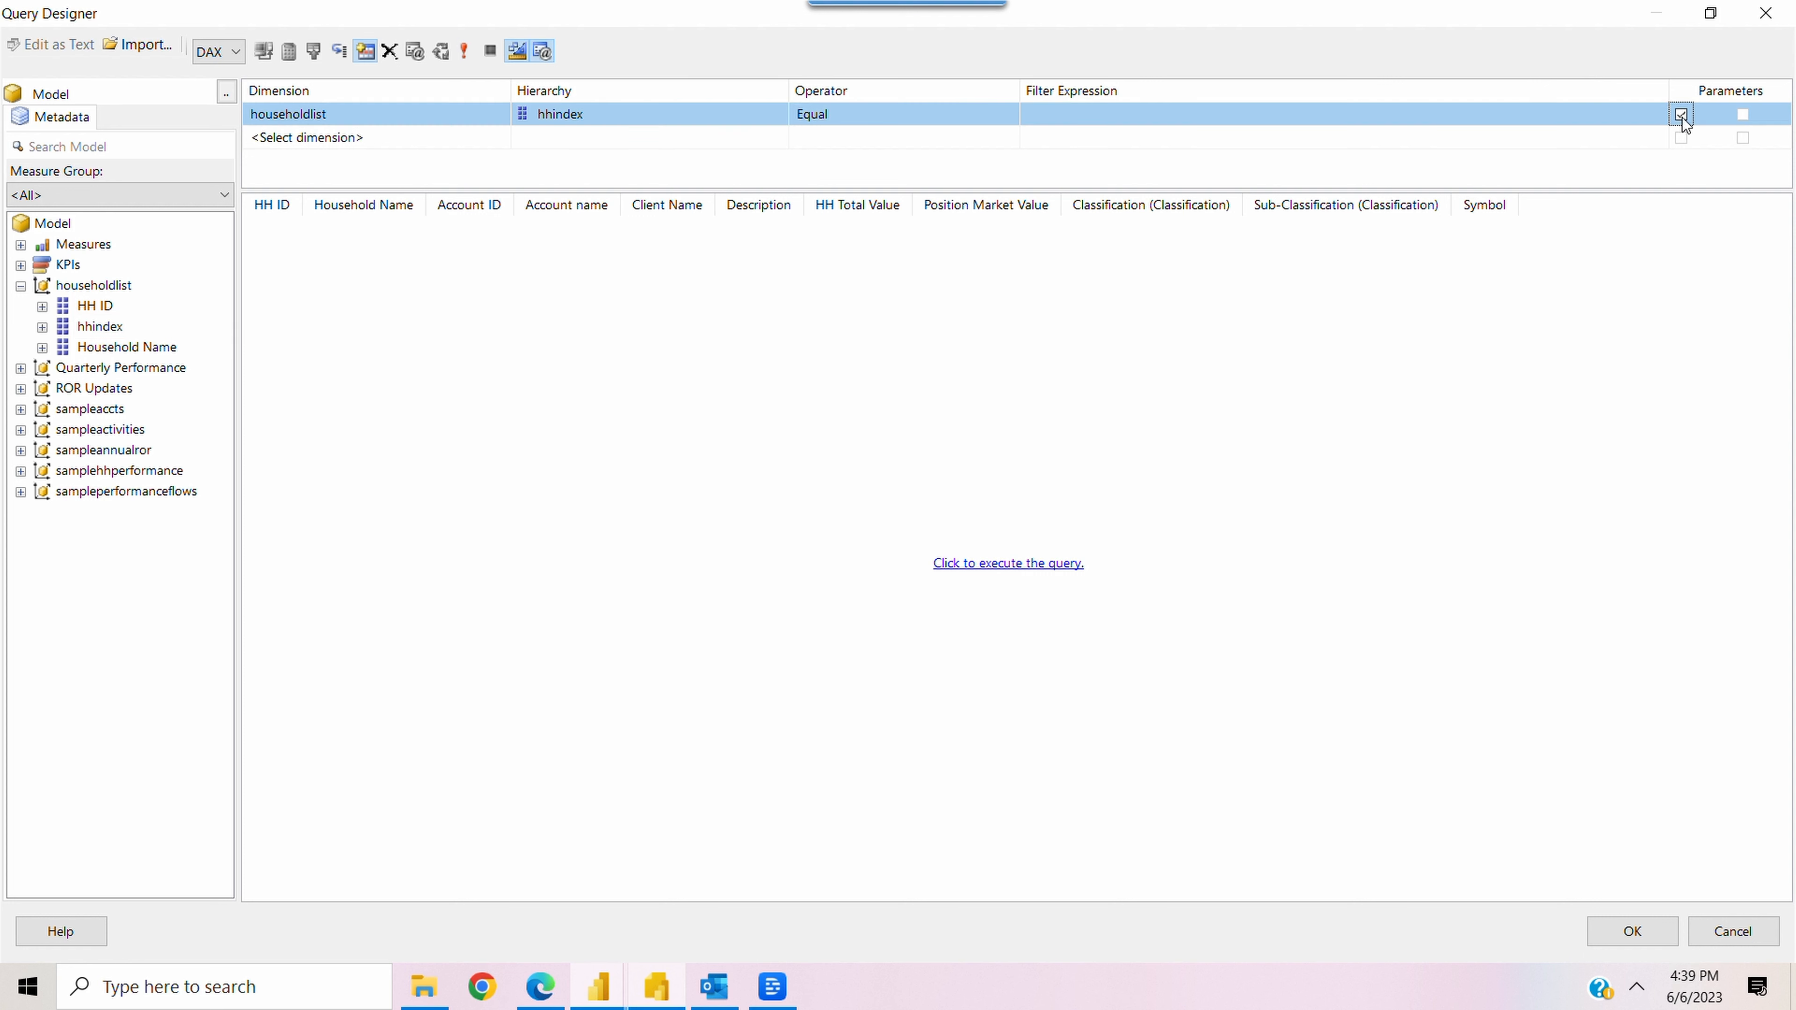
left_click_drag(102, 310, 318, 161)
left_click(1682, 138)
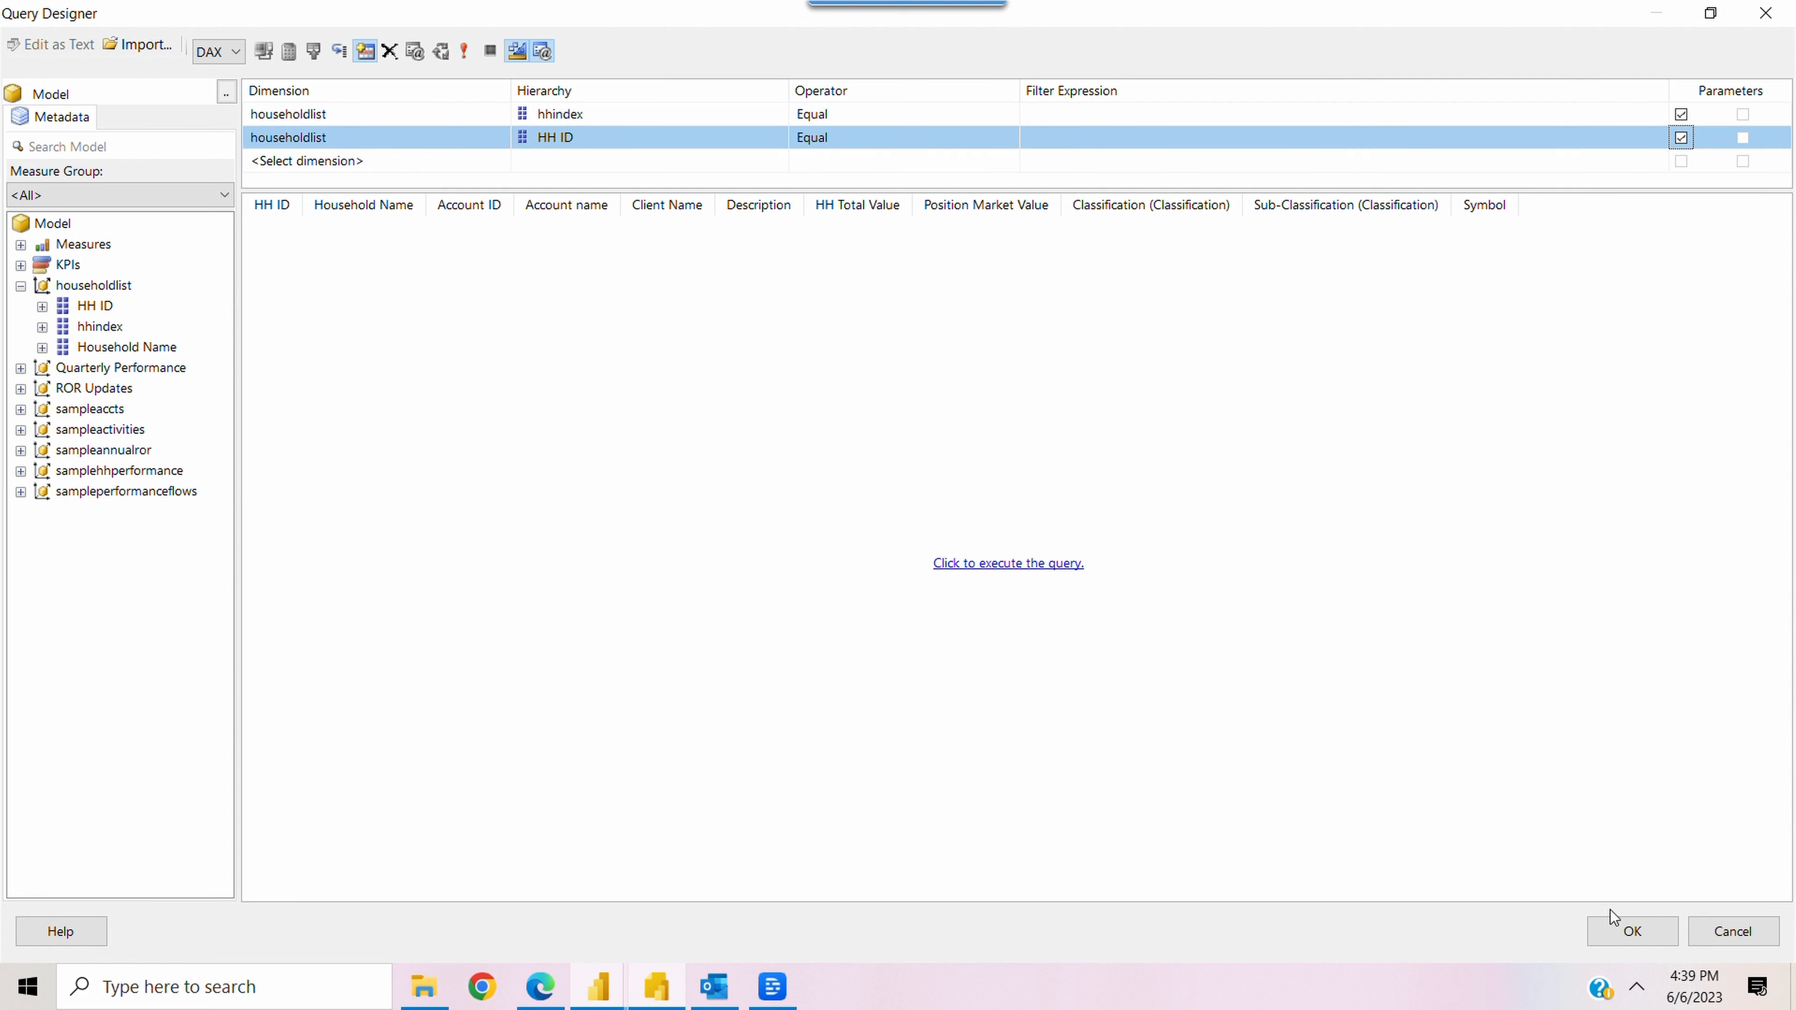
left_click(1626, 933)
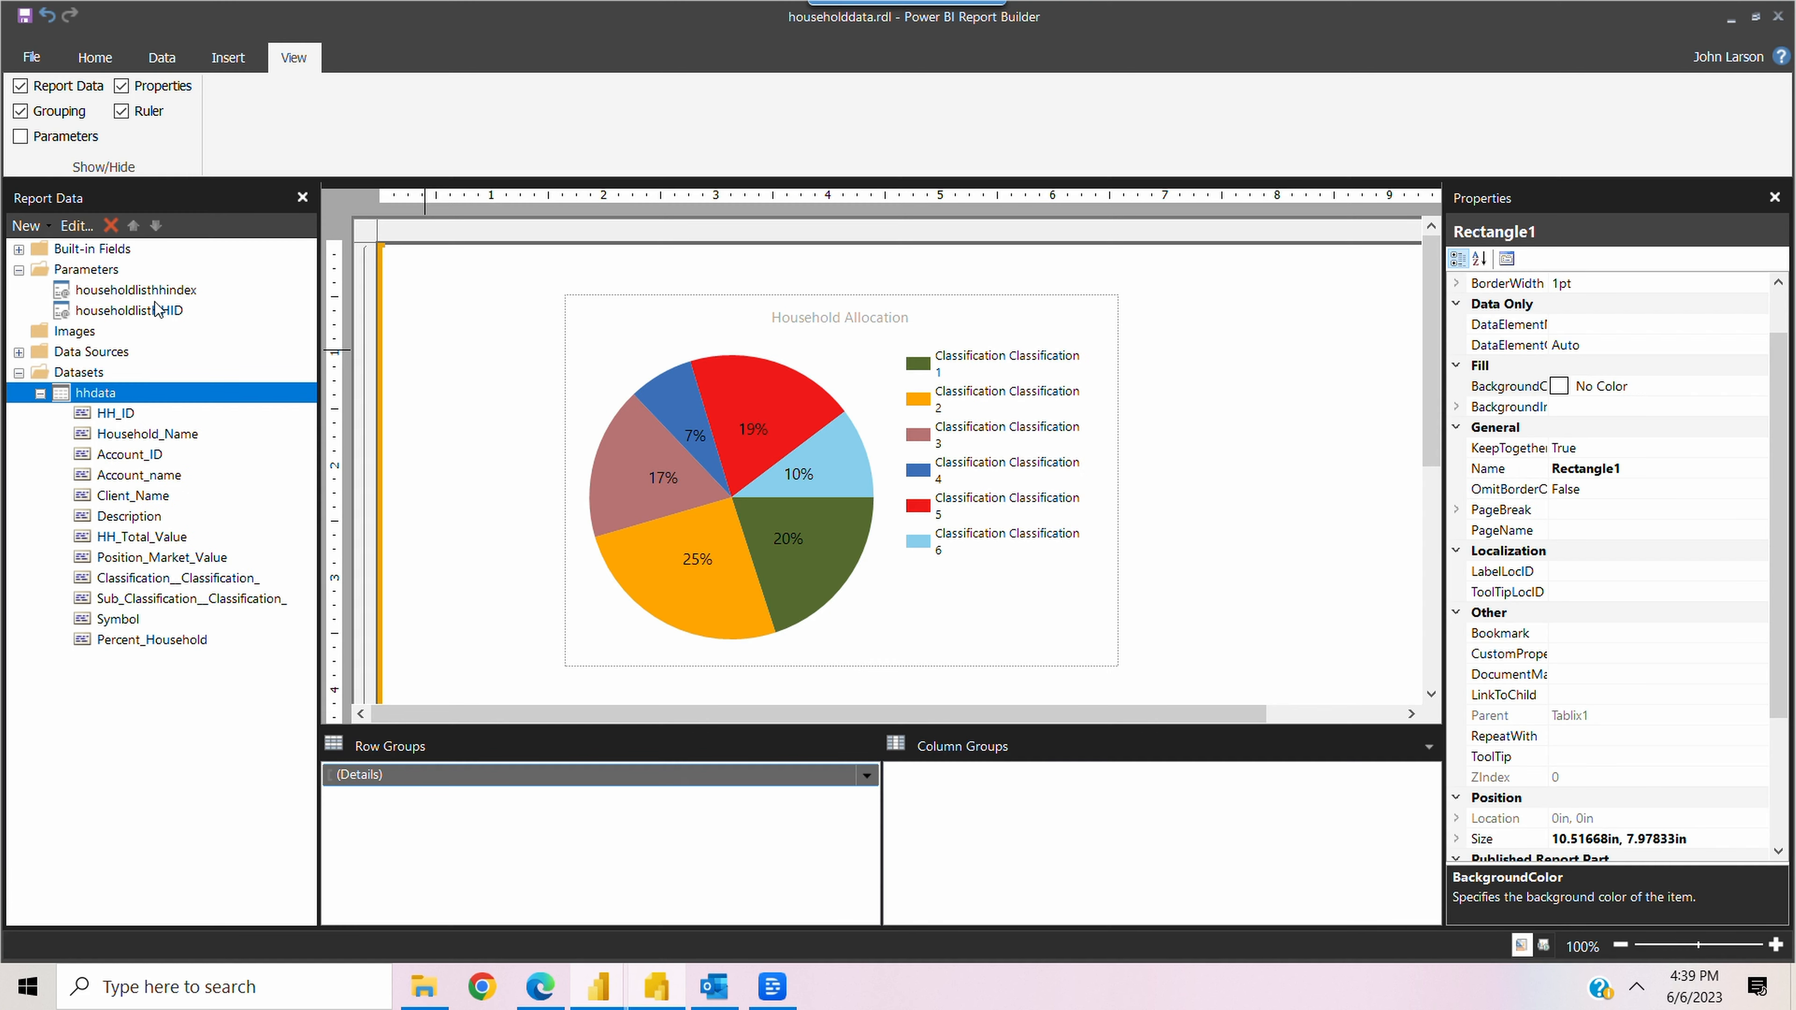
Open the properties of the householdlisthhindex parameter and choose Text as its data type
left_click(119, 296)
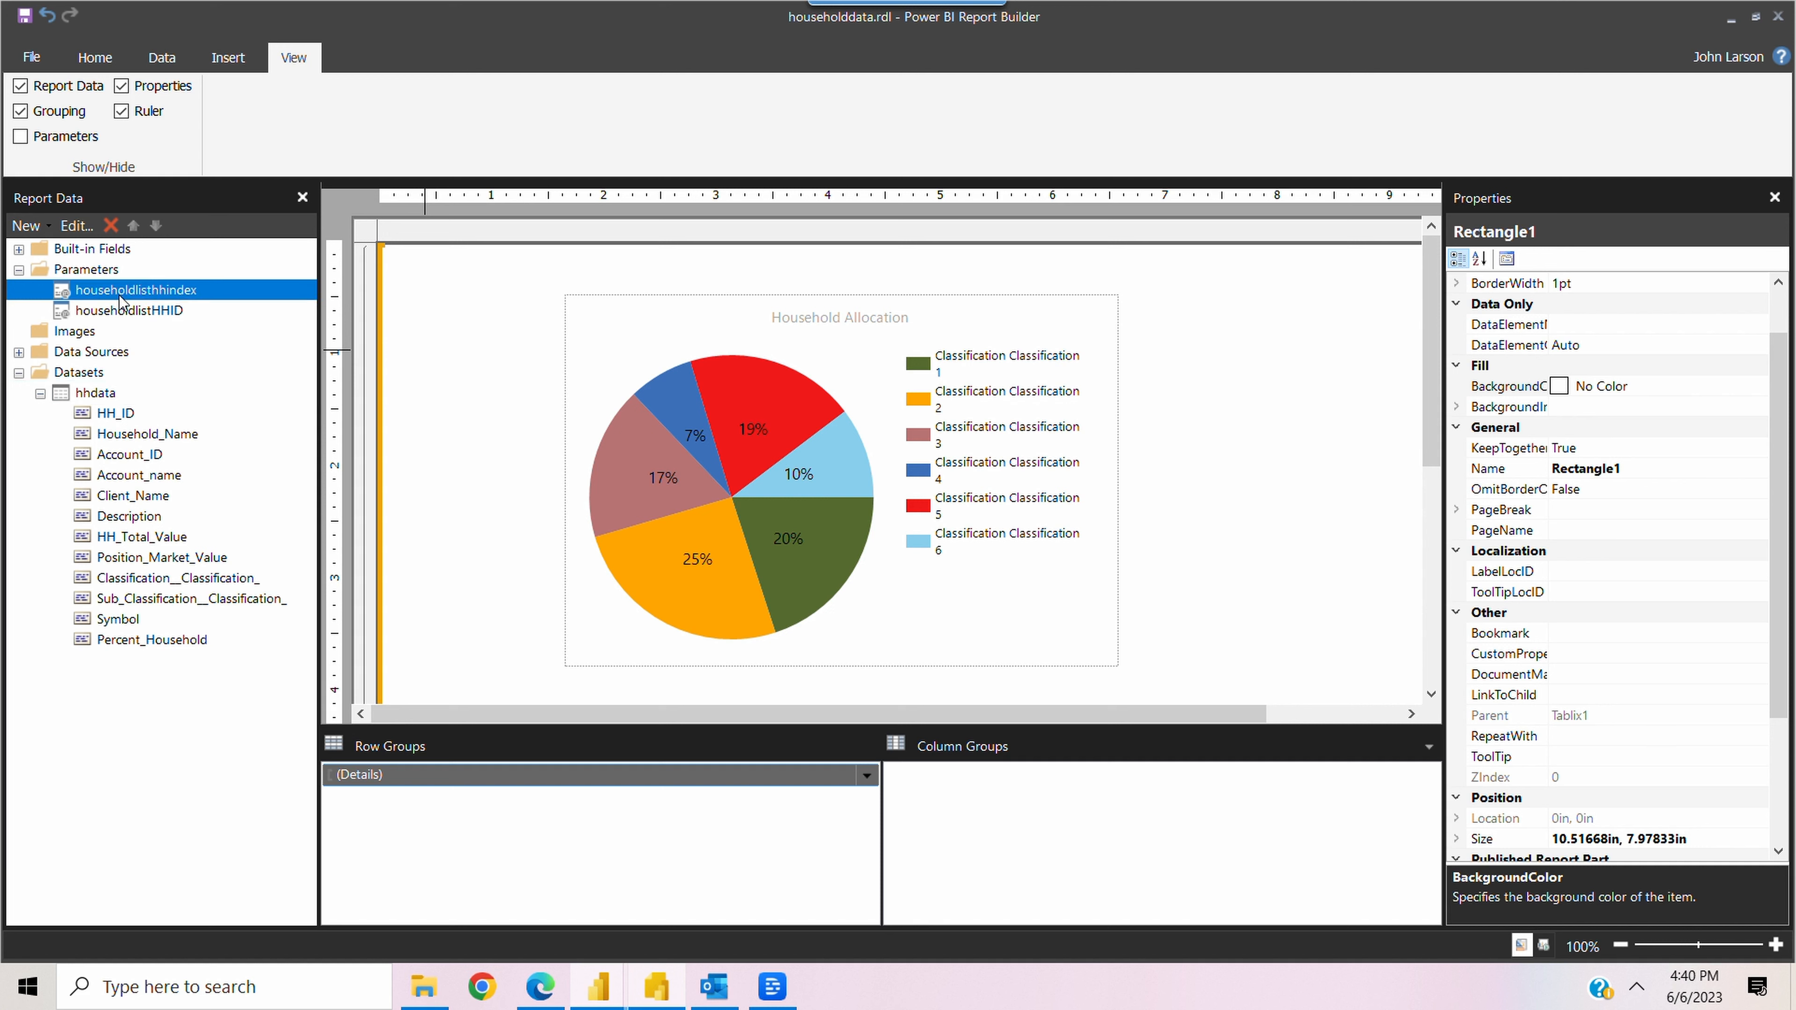
right_click(119, 299)
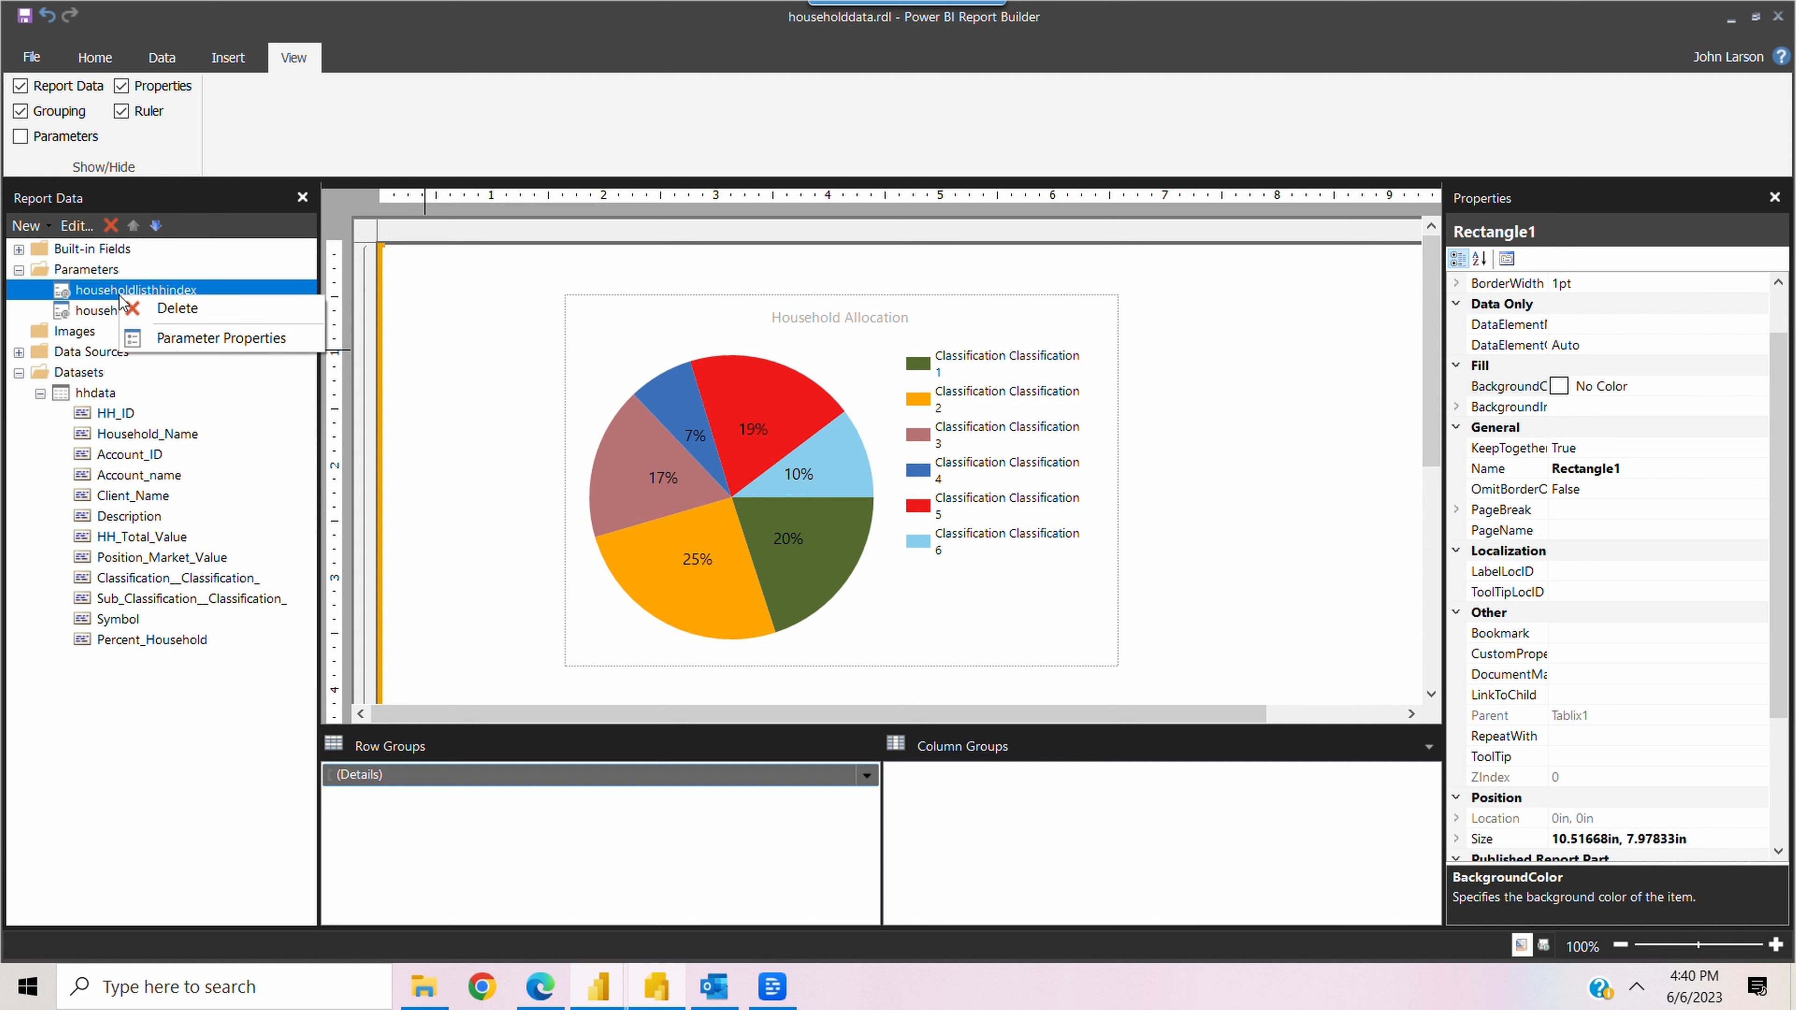
left_click(233, 342)
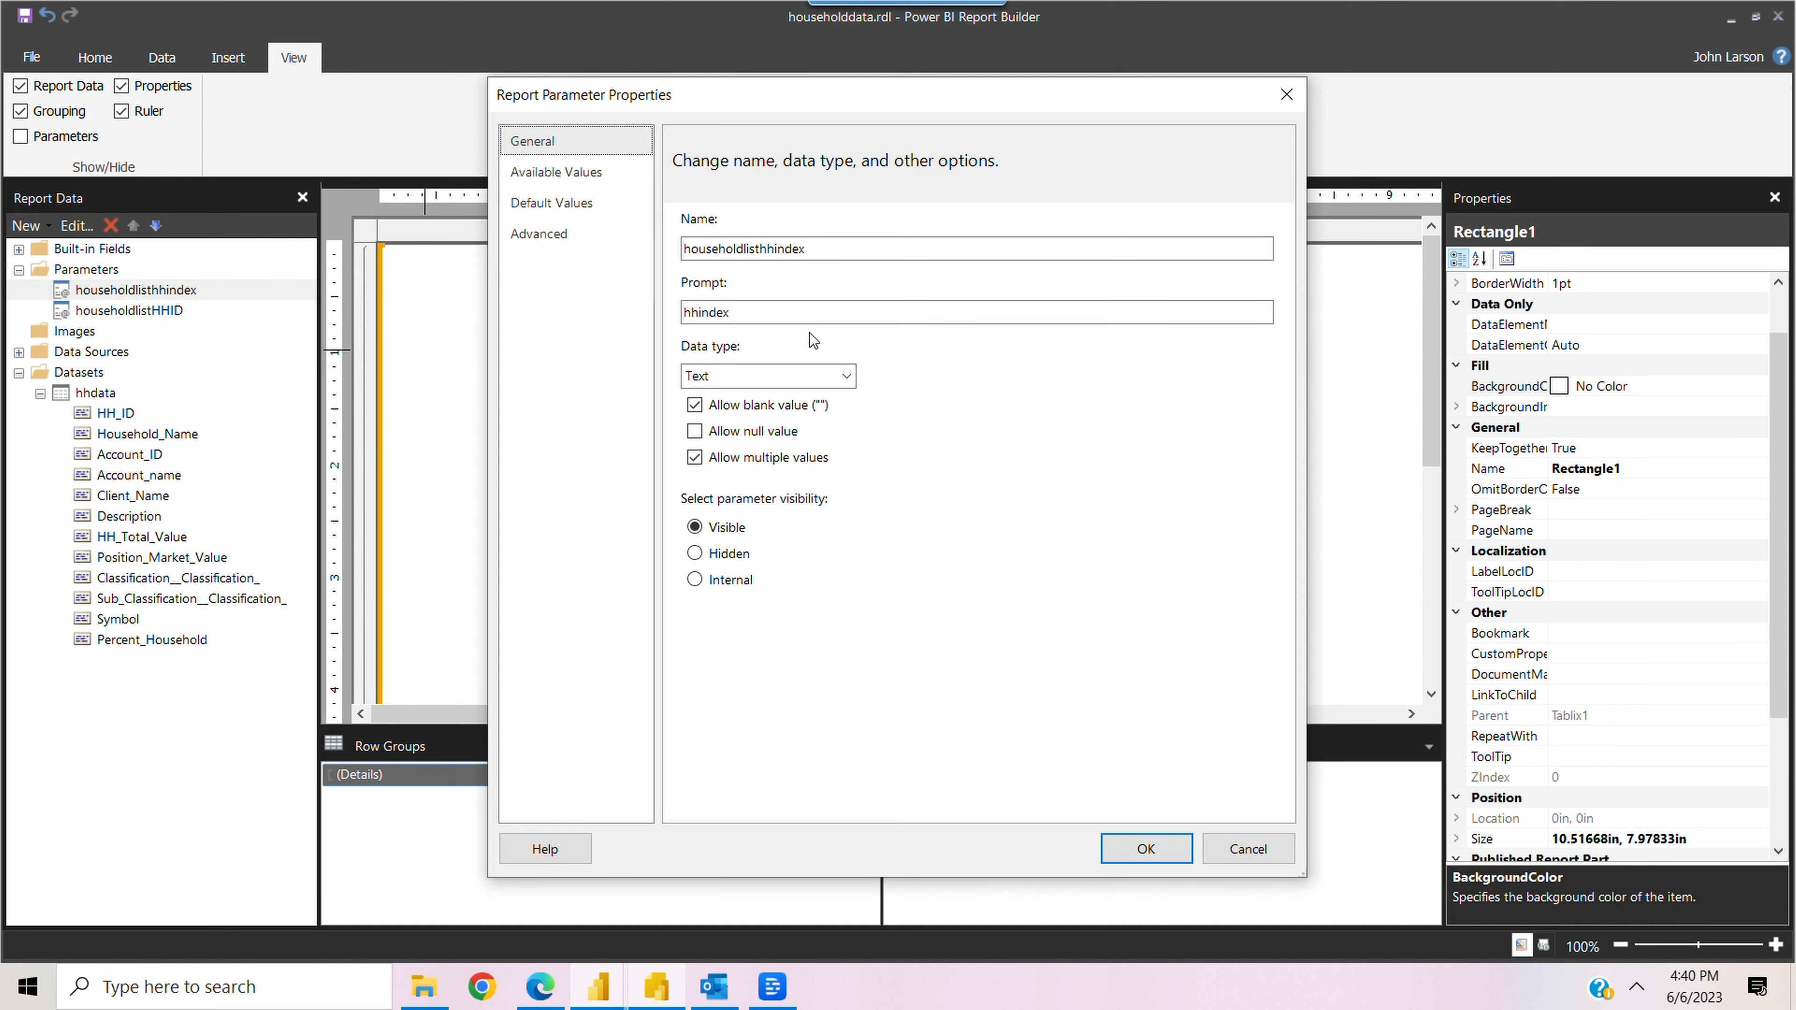
left_click(809, 376)
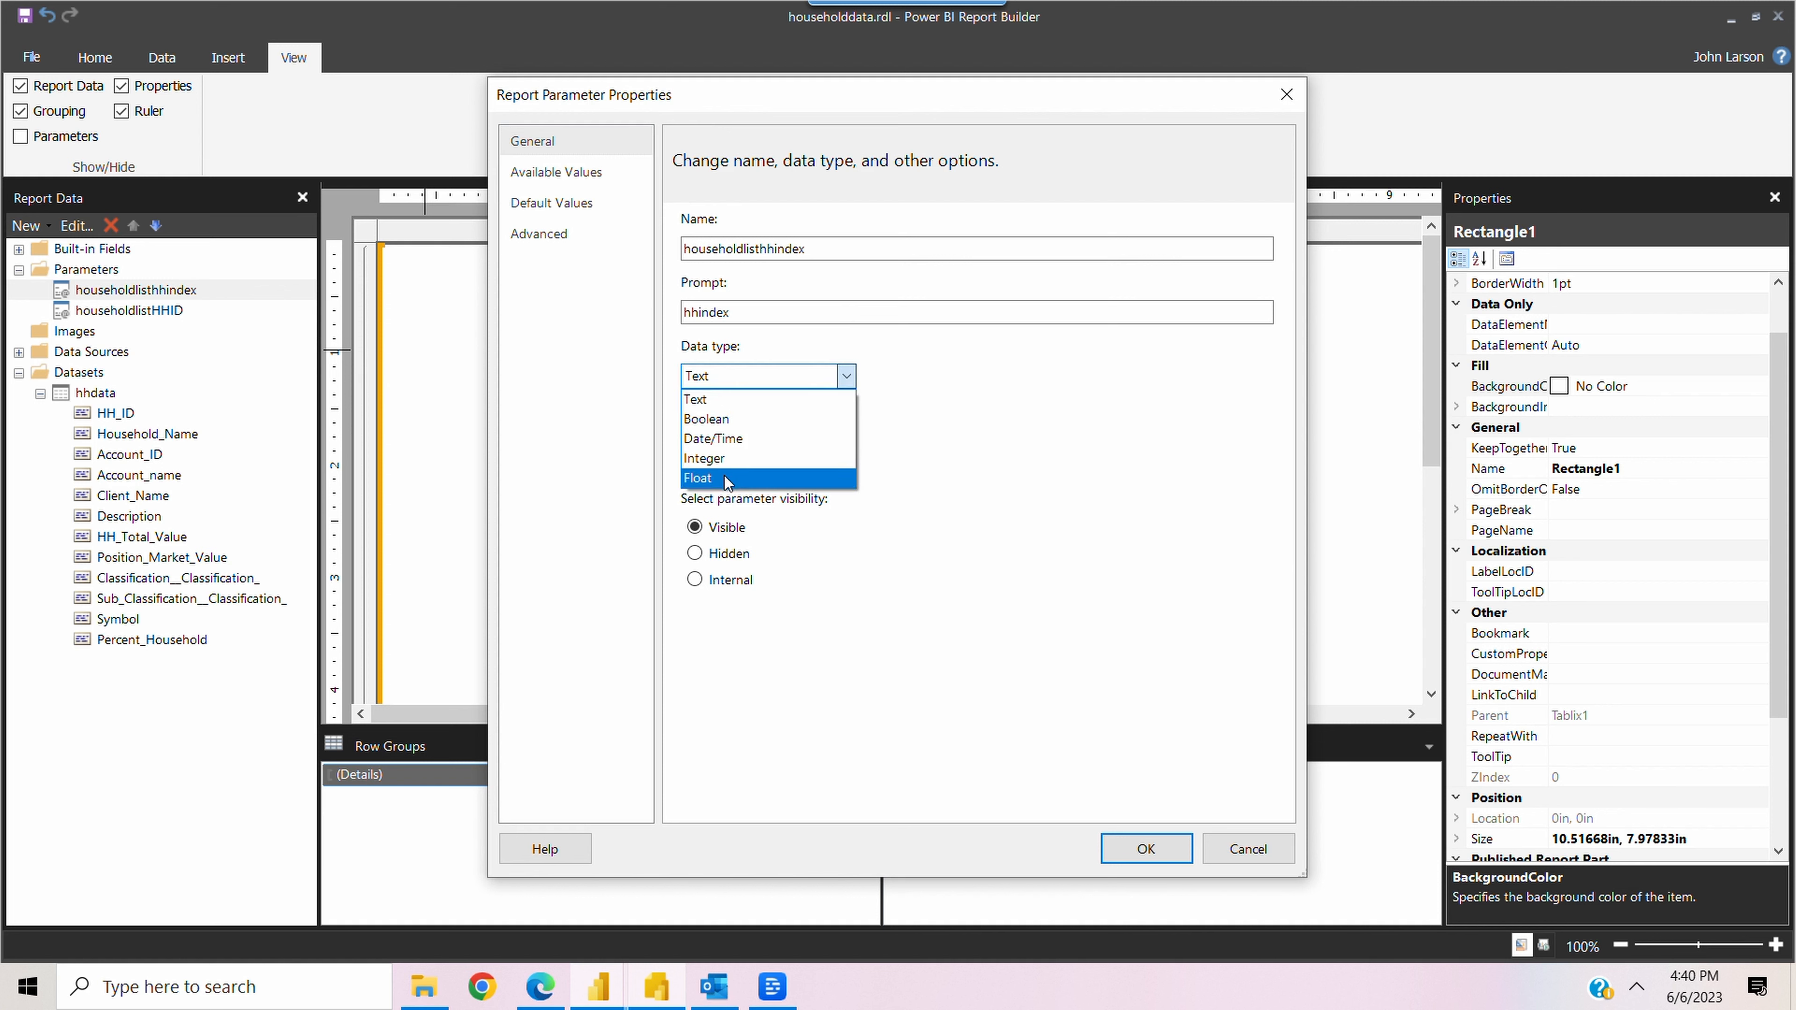
left_click(728, 401)
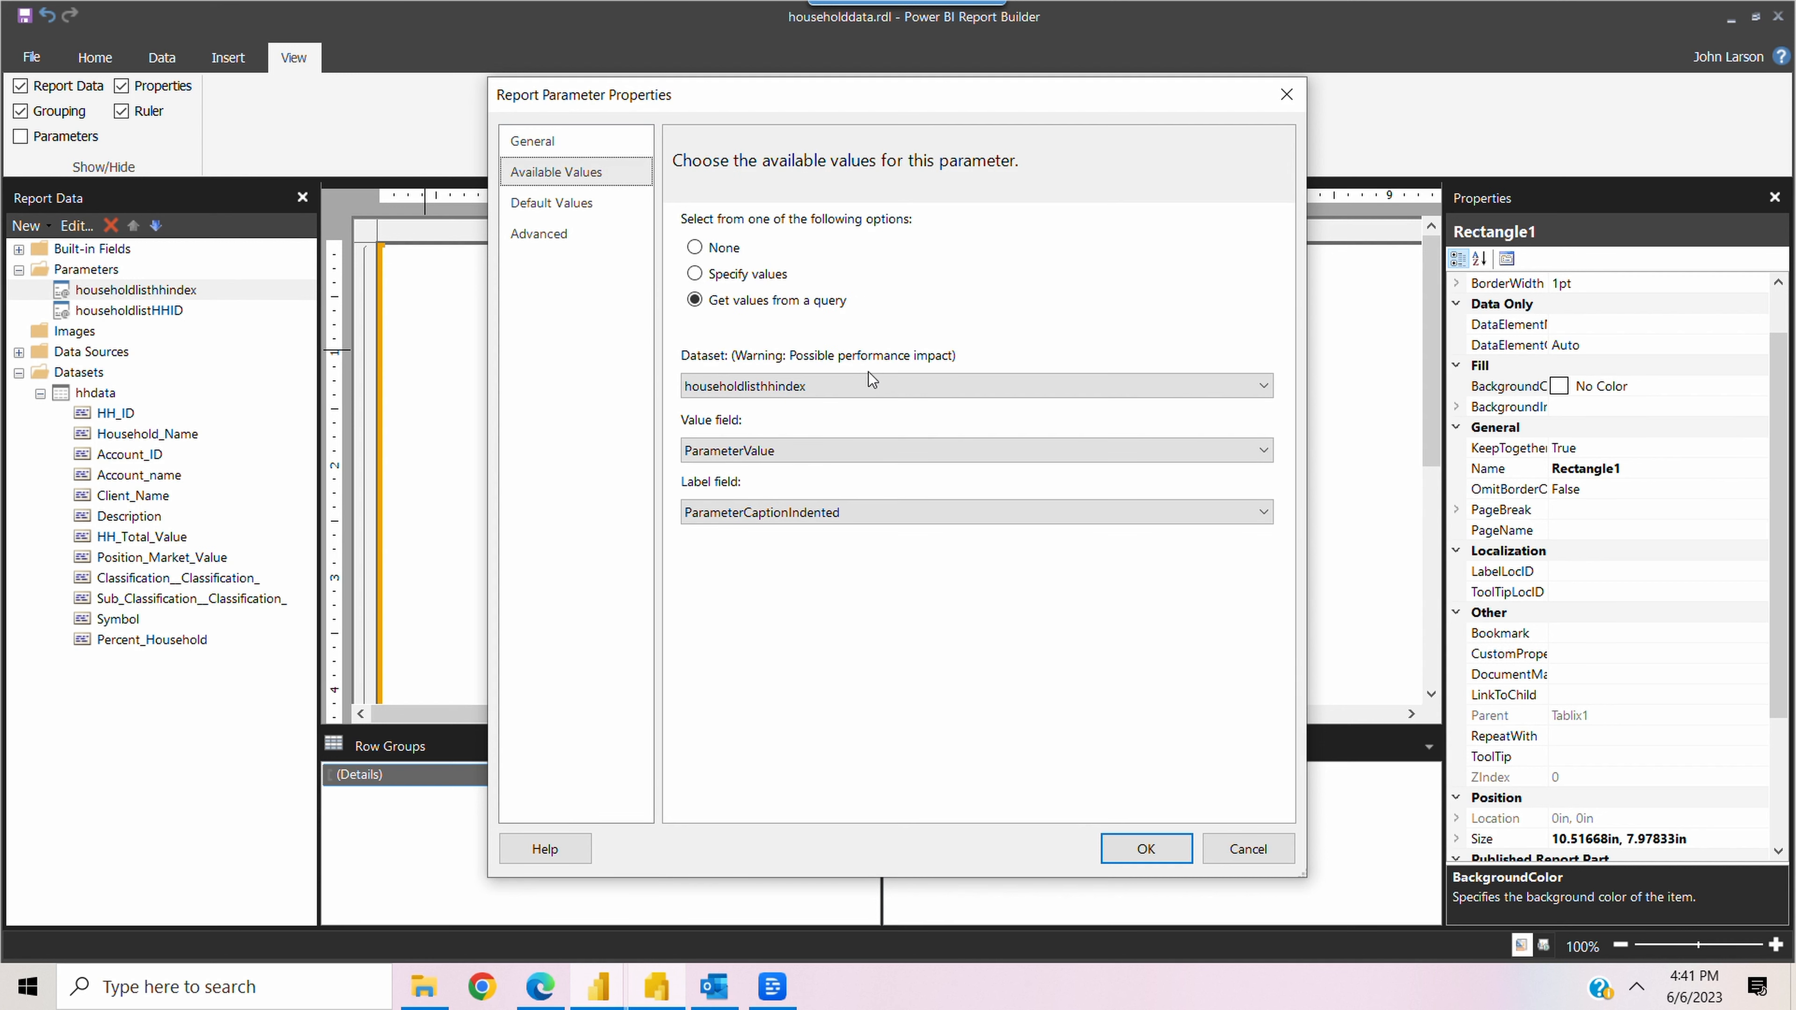
Set the parameter's available values to dataset householdlisthhindex, with value field ParameterValue and label field ParameterCaptionIndented
left_click(1245, 391)
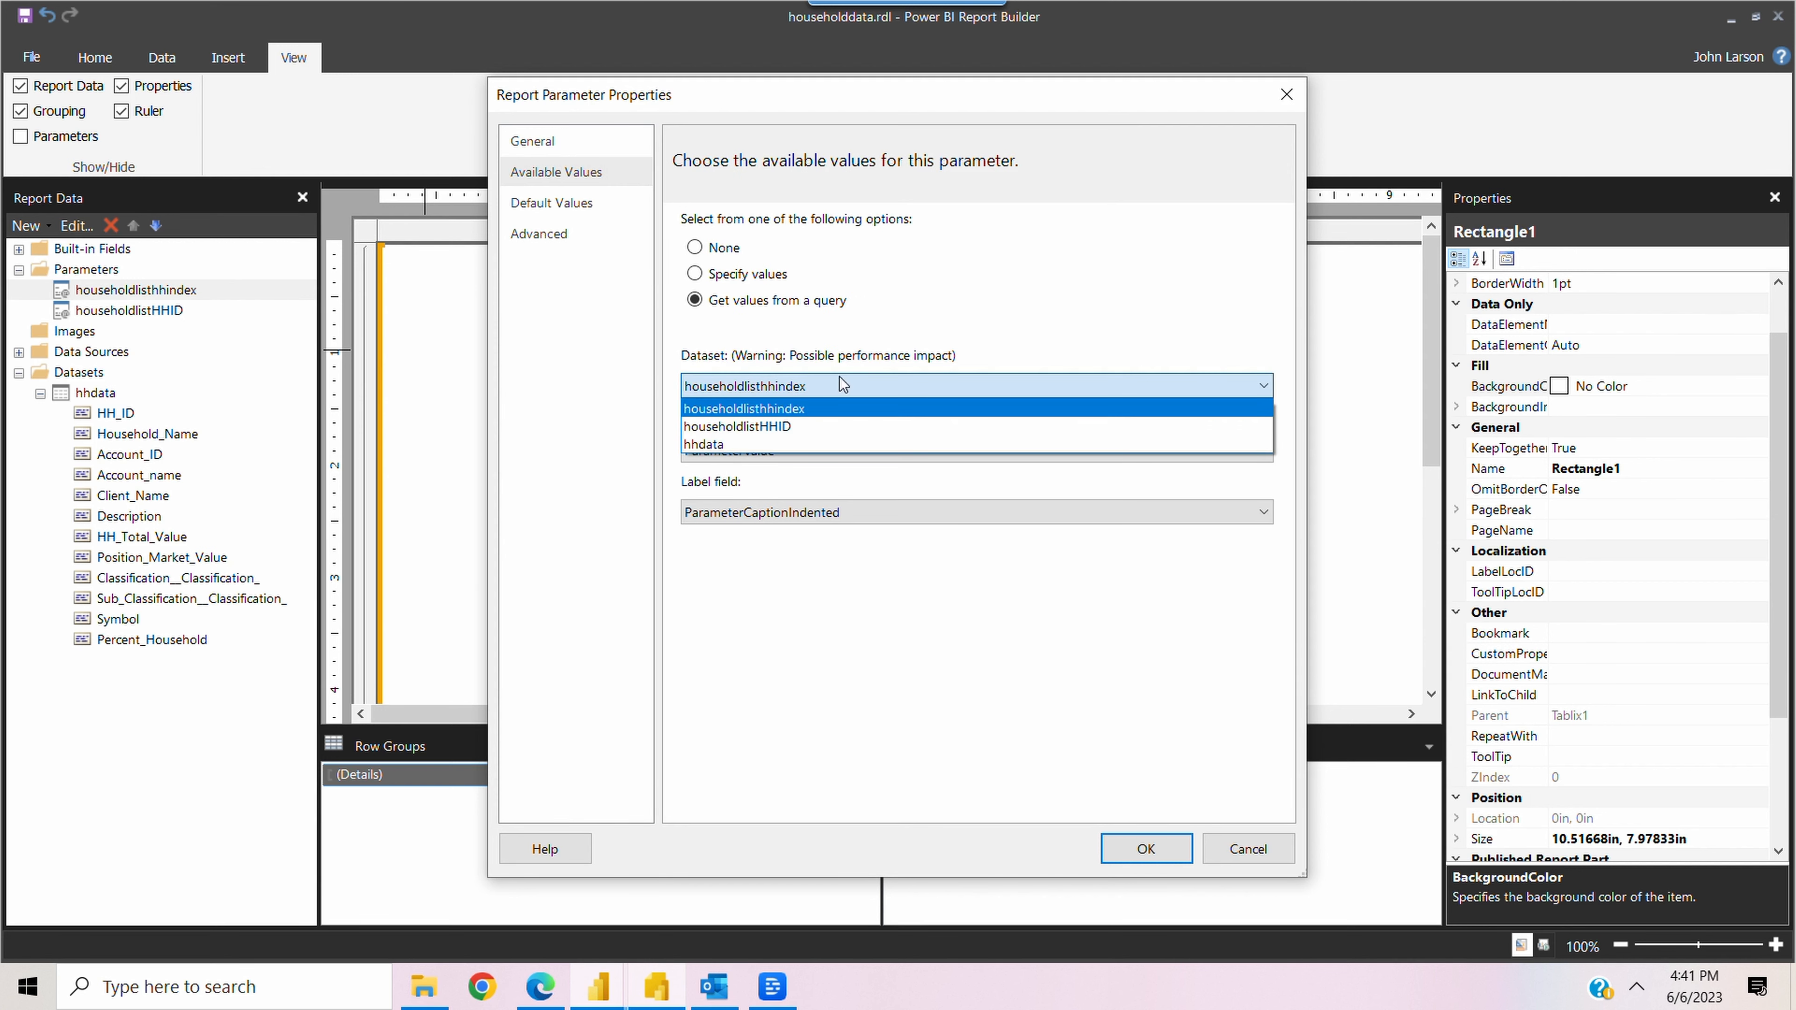
left_click(787, 408)
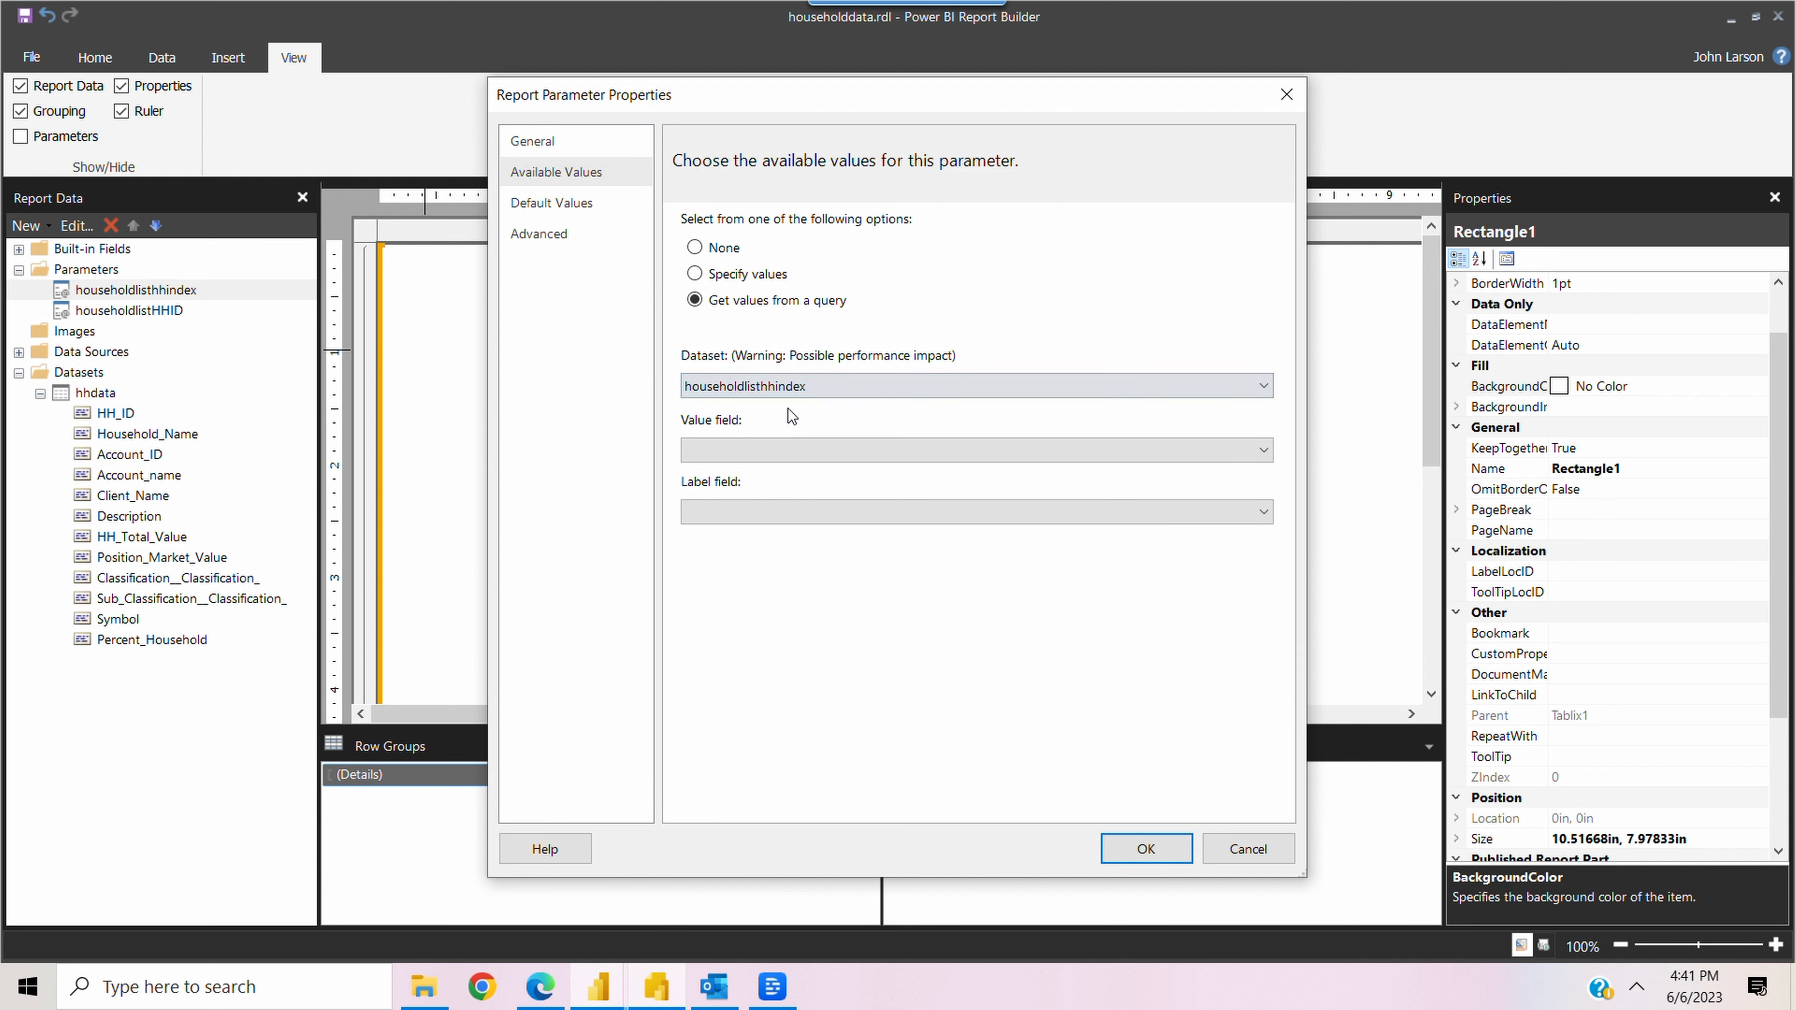
left_click(815, 442)
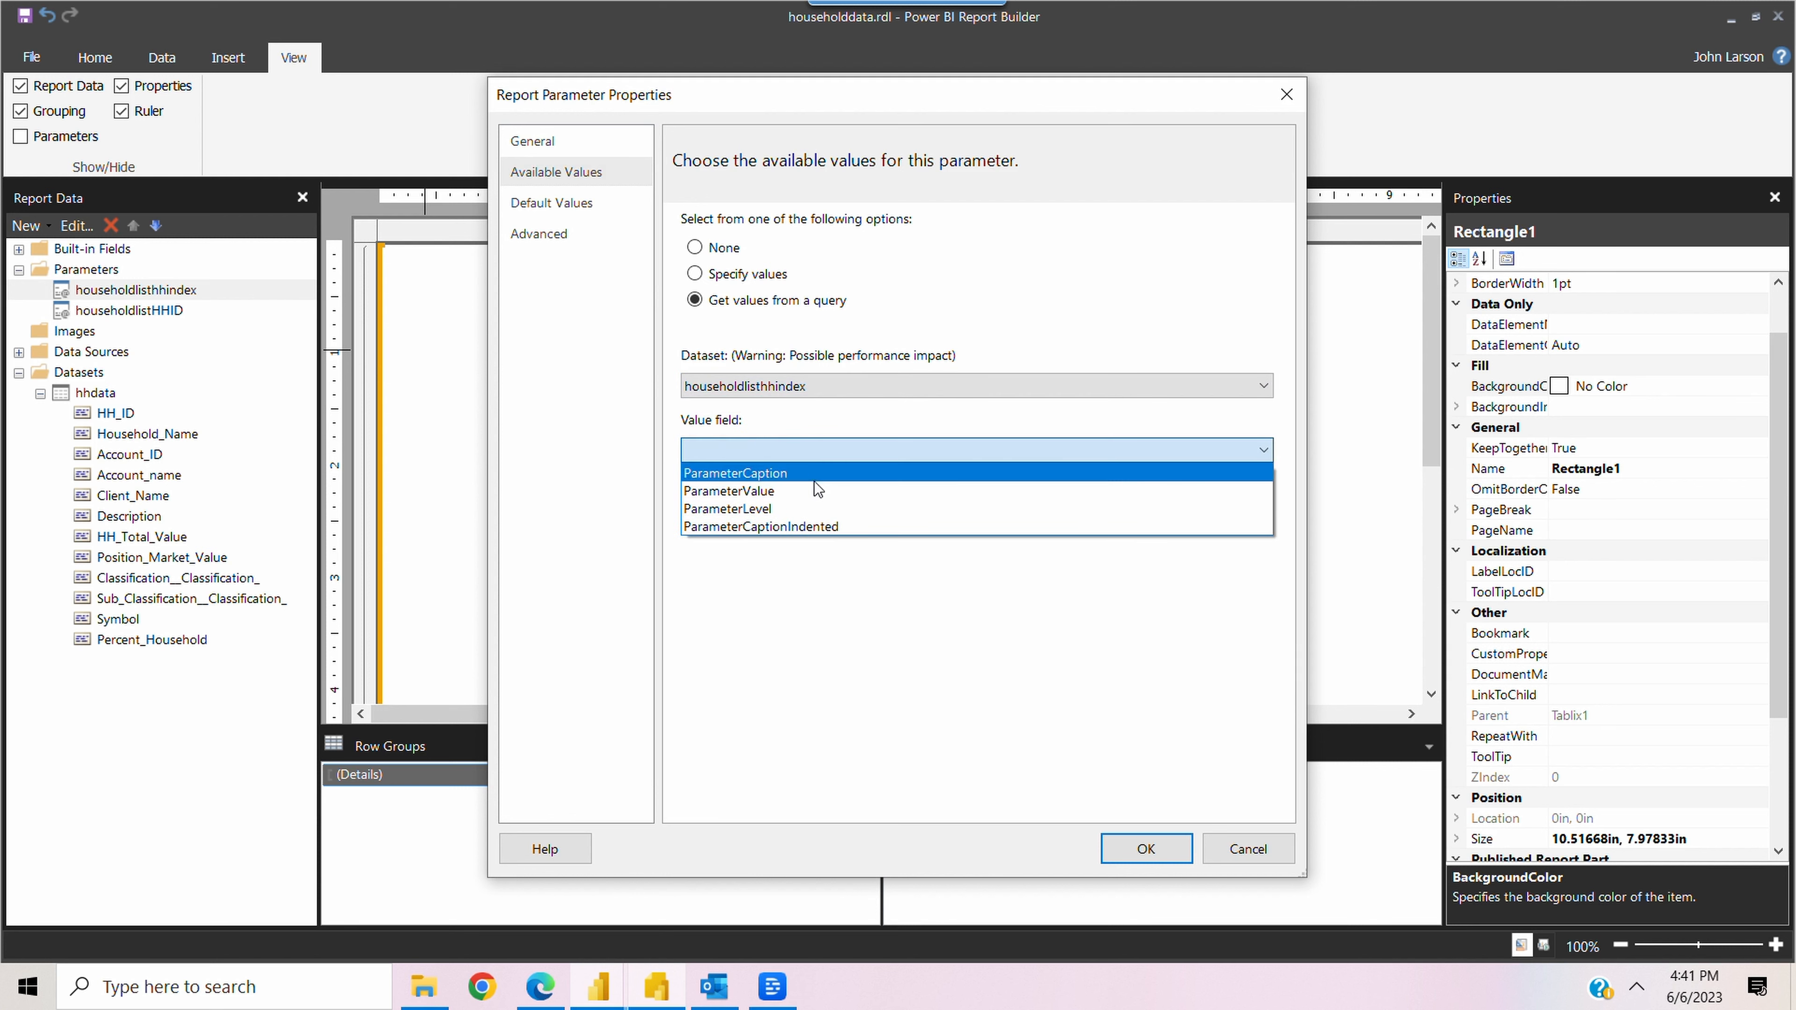
left_click(779, 491)
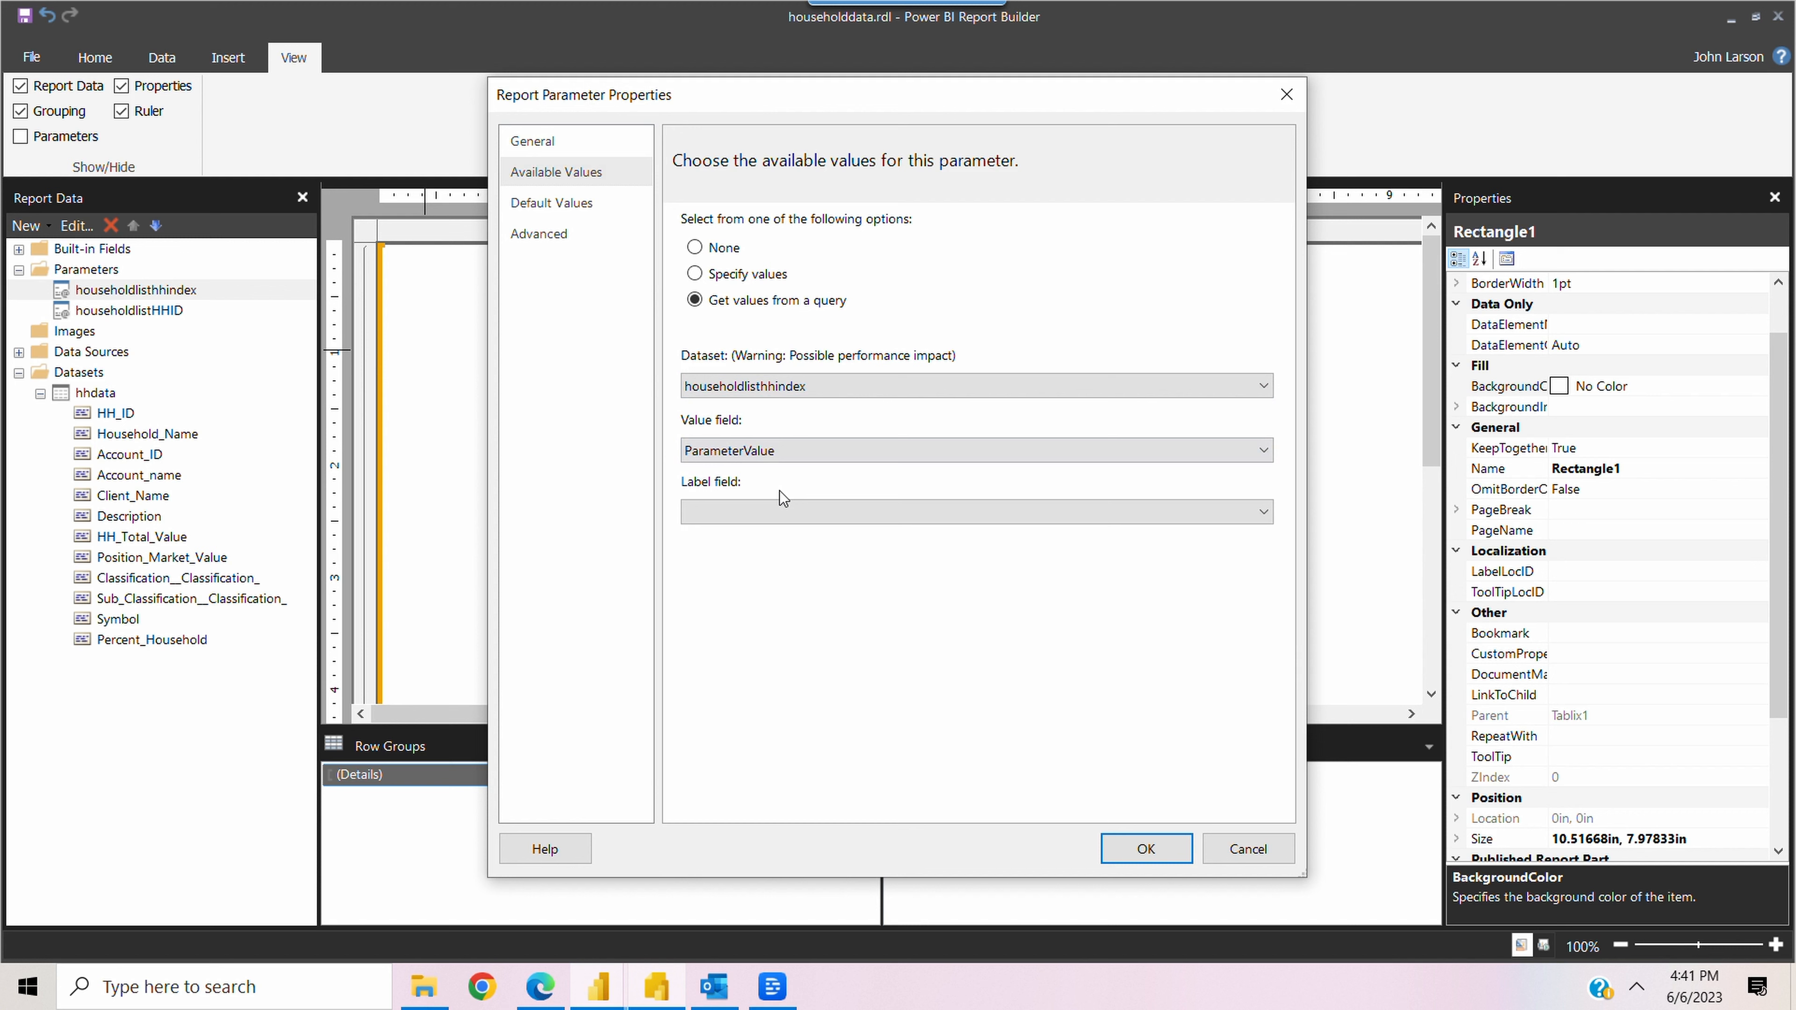
left_click(813, 523)
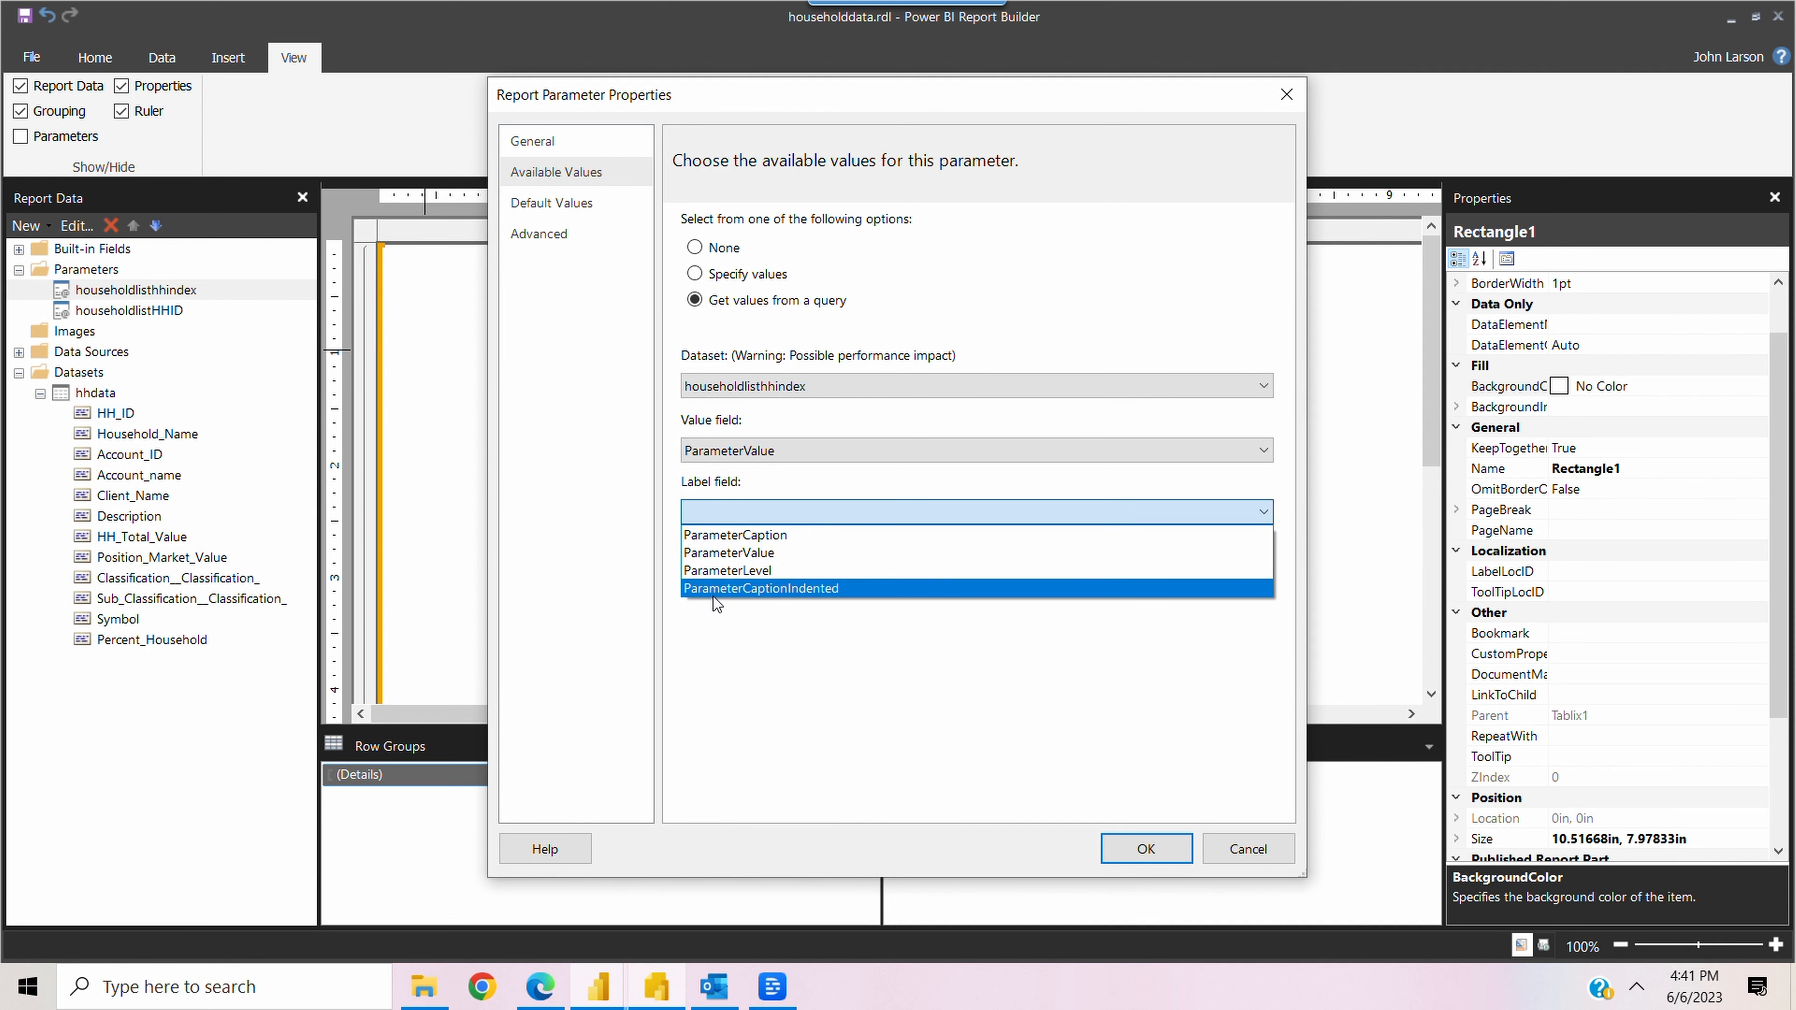
left_click(826, 595)
Review the hhindex parameter's default value and advanced refresh options, and save its properties
left_click(550, 202)
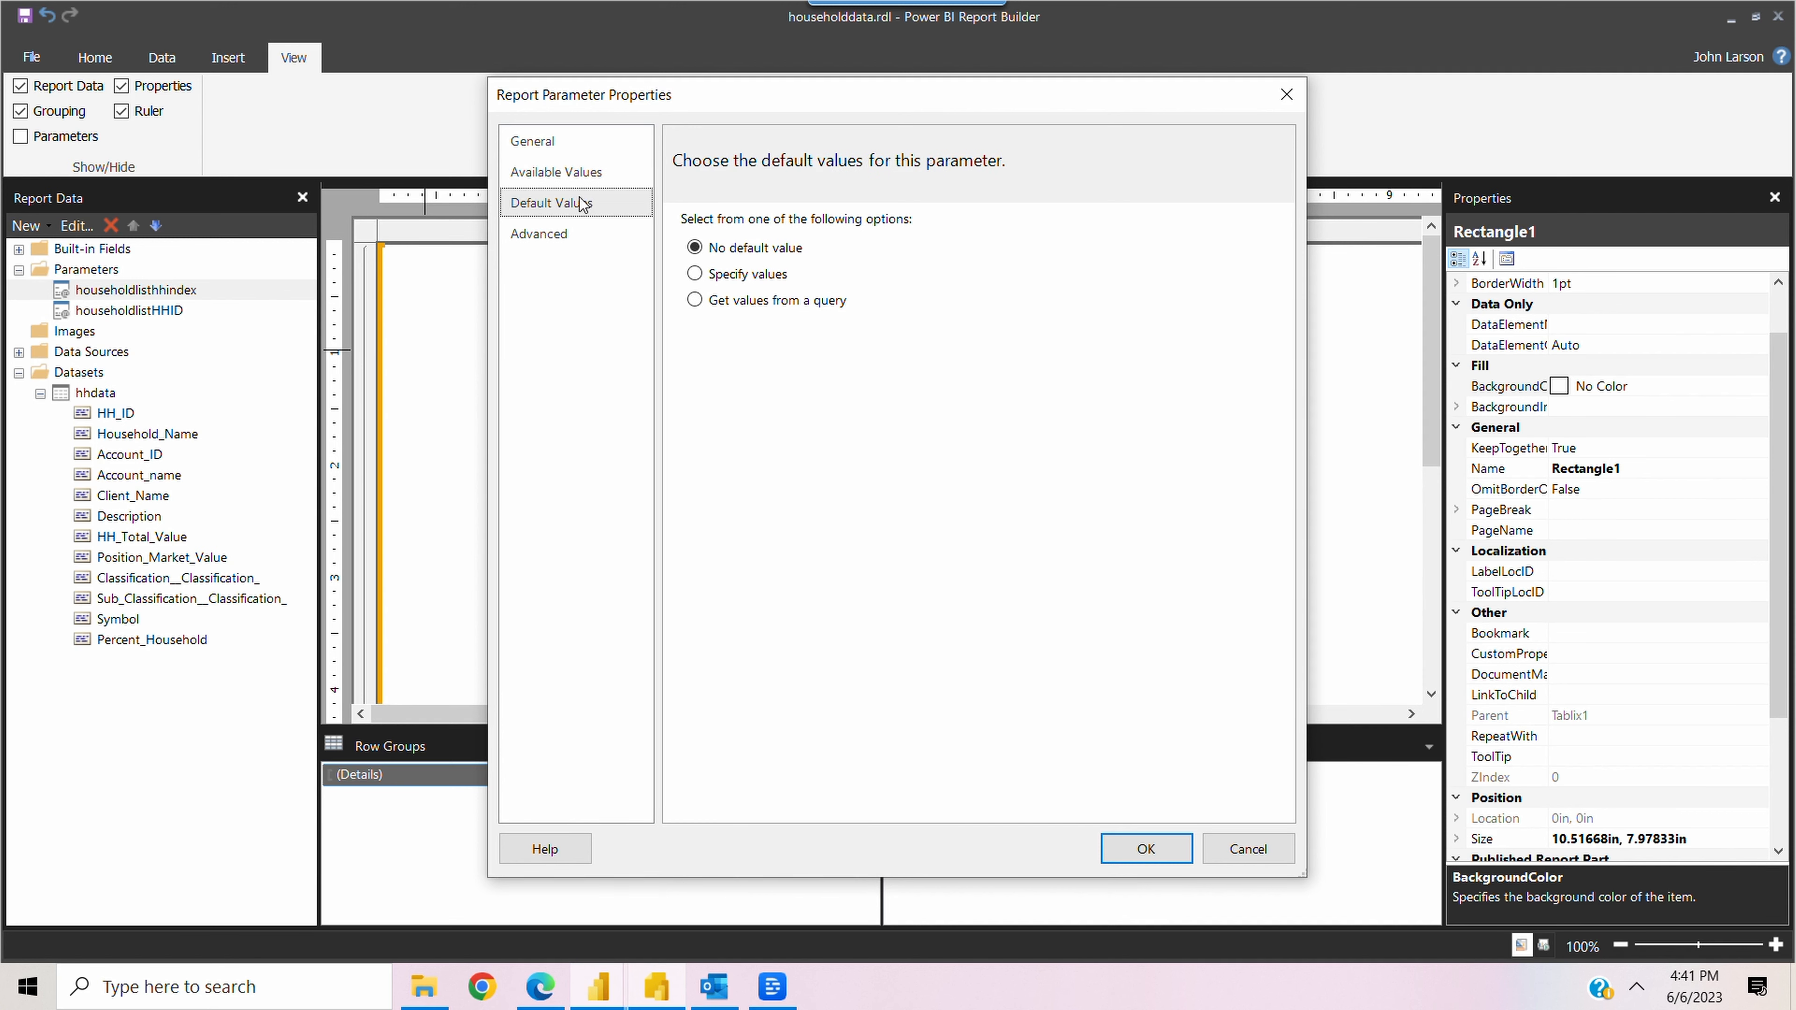
left_click(563, 240)
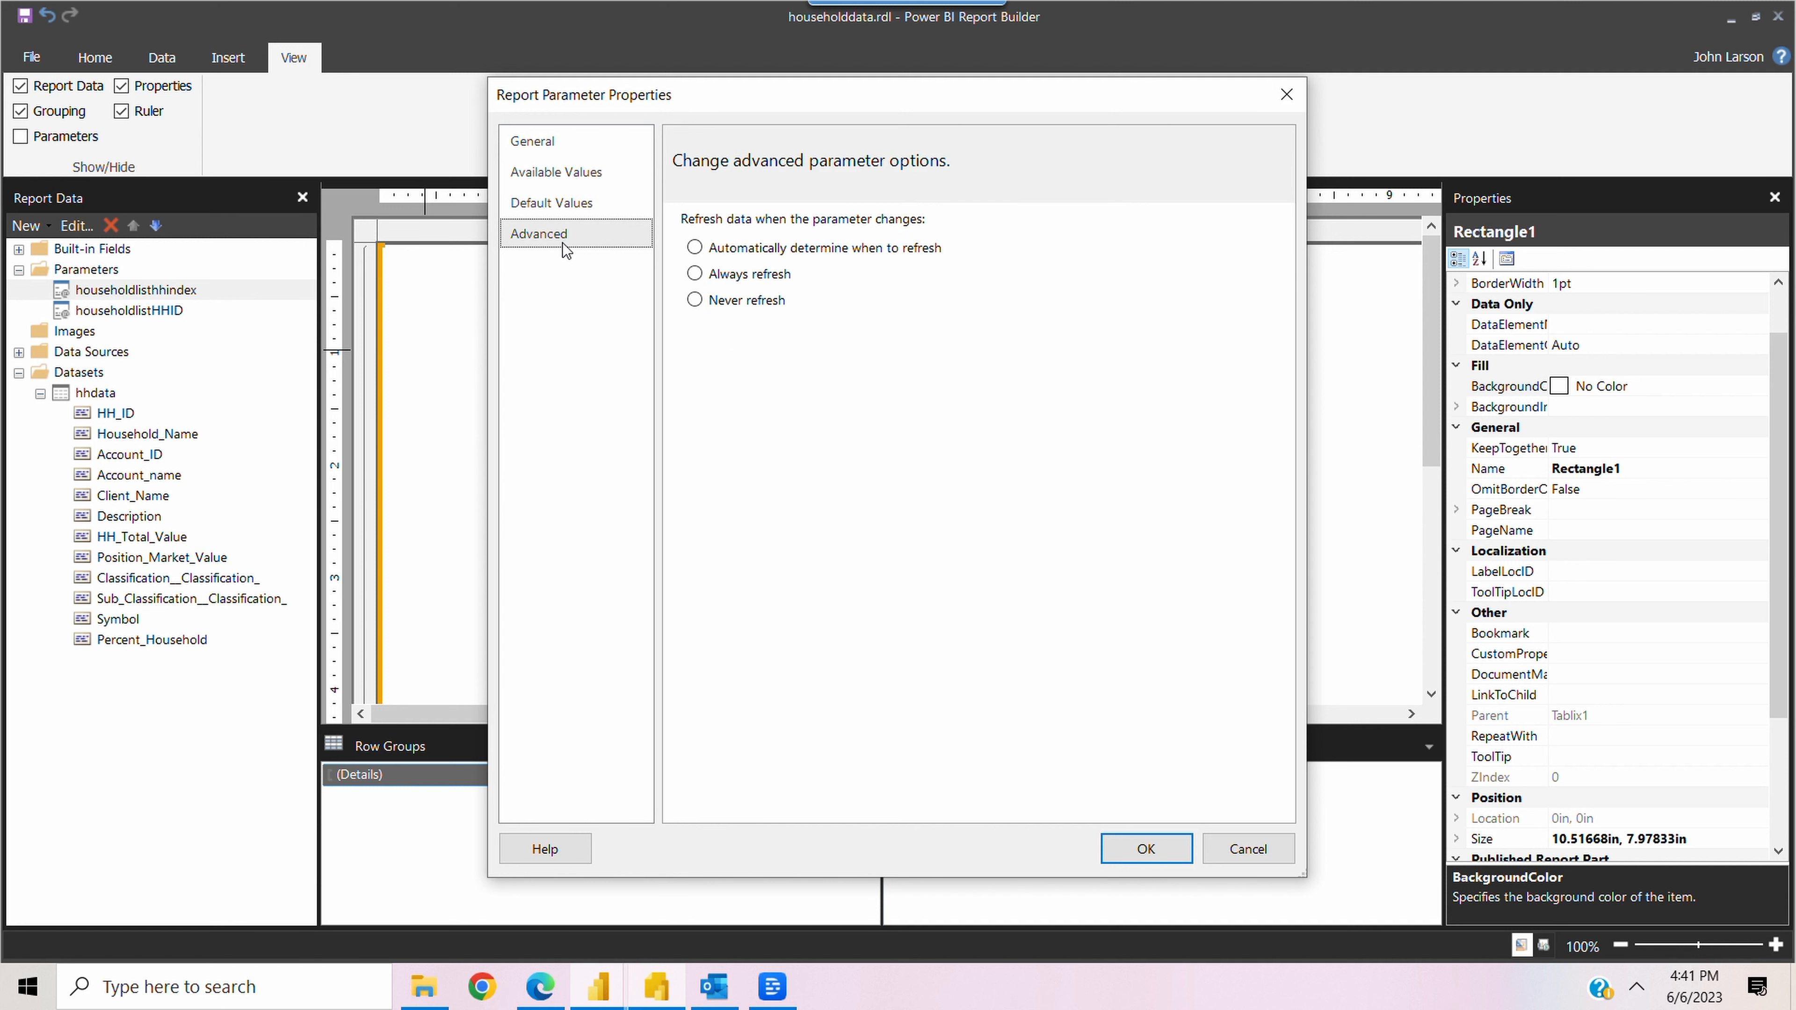
left_click(1145, 848)
Open the householdlistHHID parameter's properties and change its prompt to "Household ID"
left_click(124, 311)
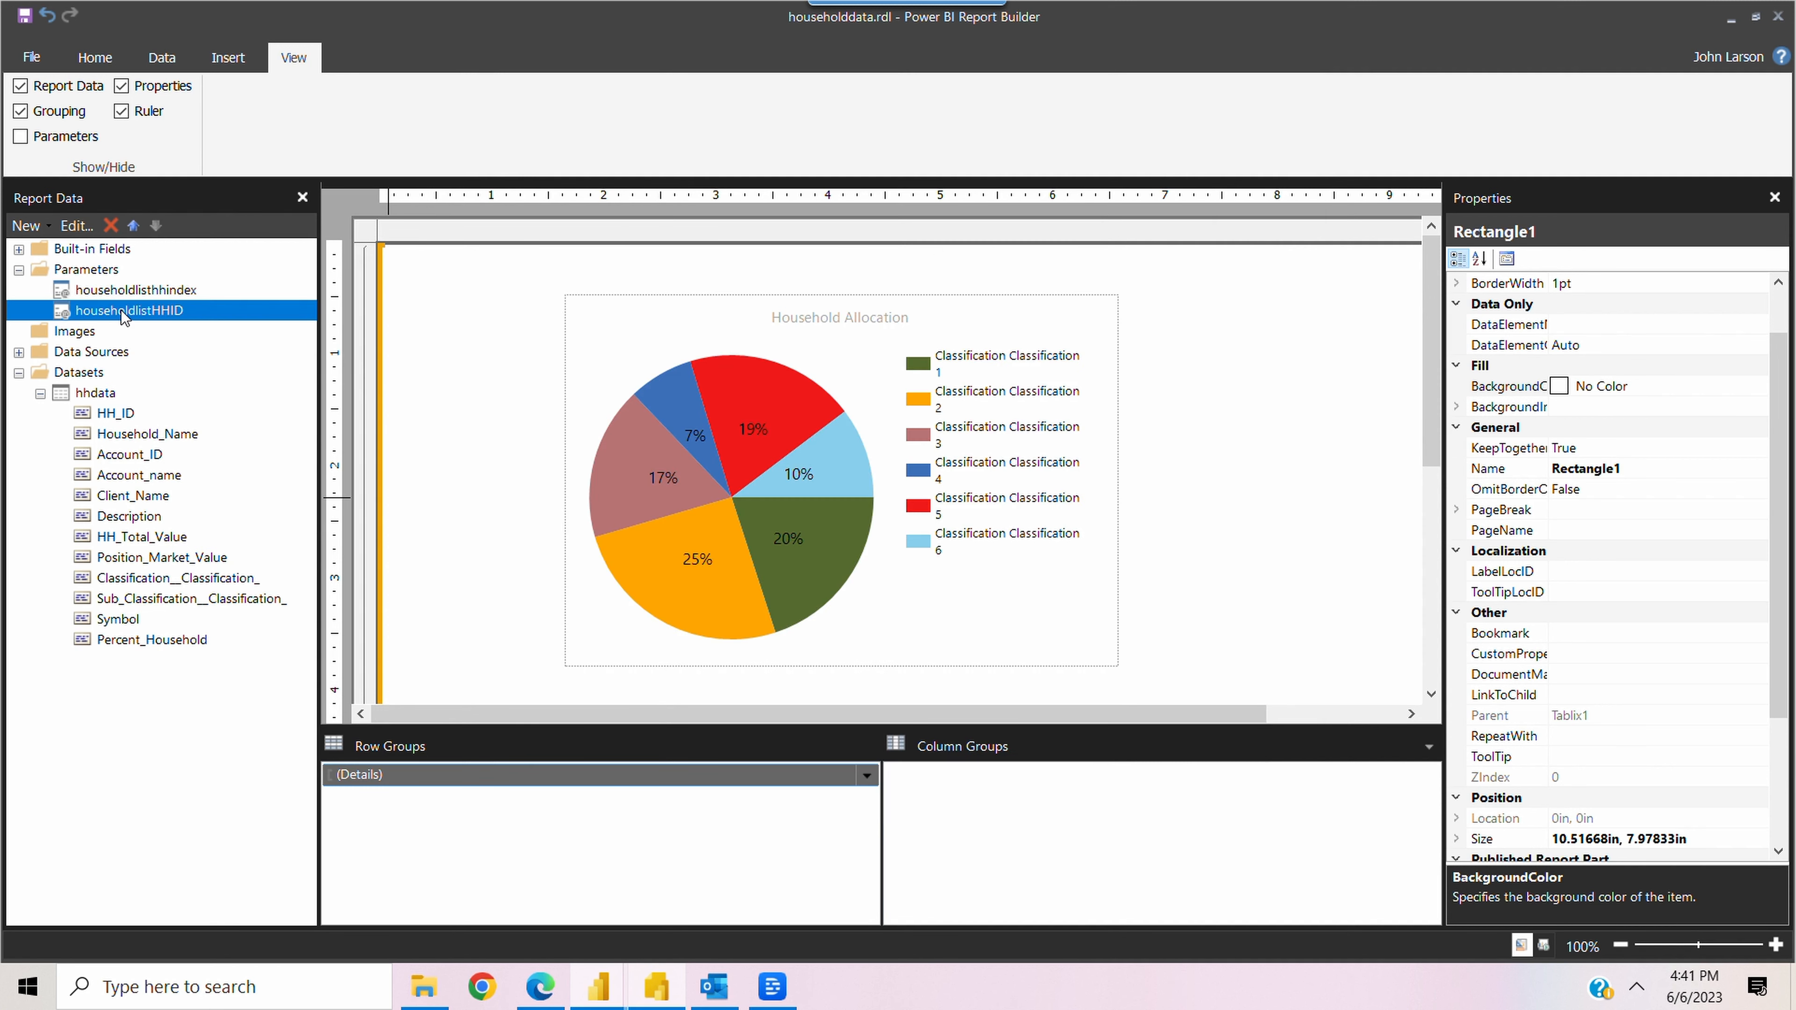
double_click(124, 312)
left_click(736, 312)
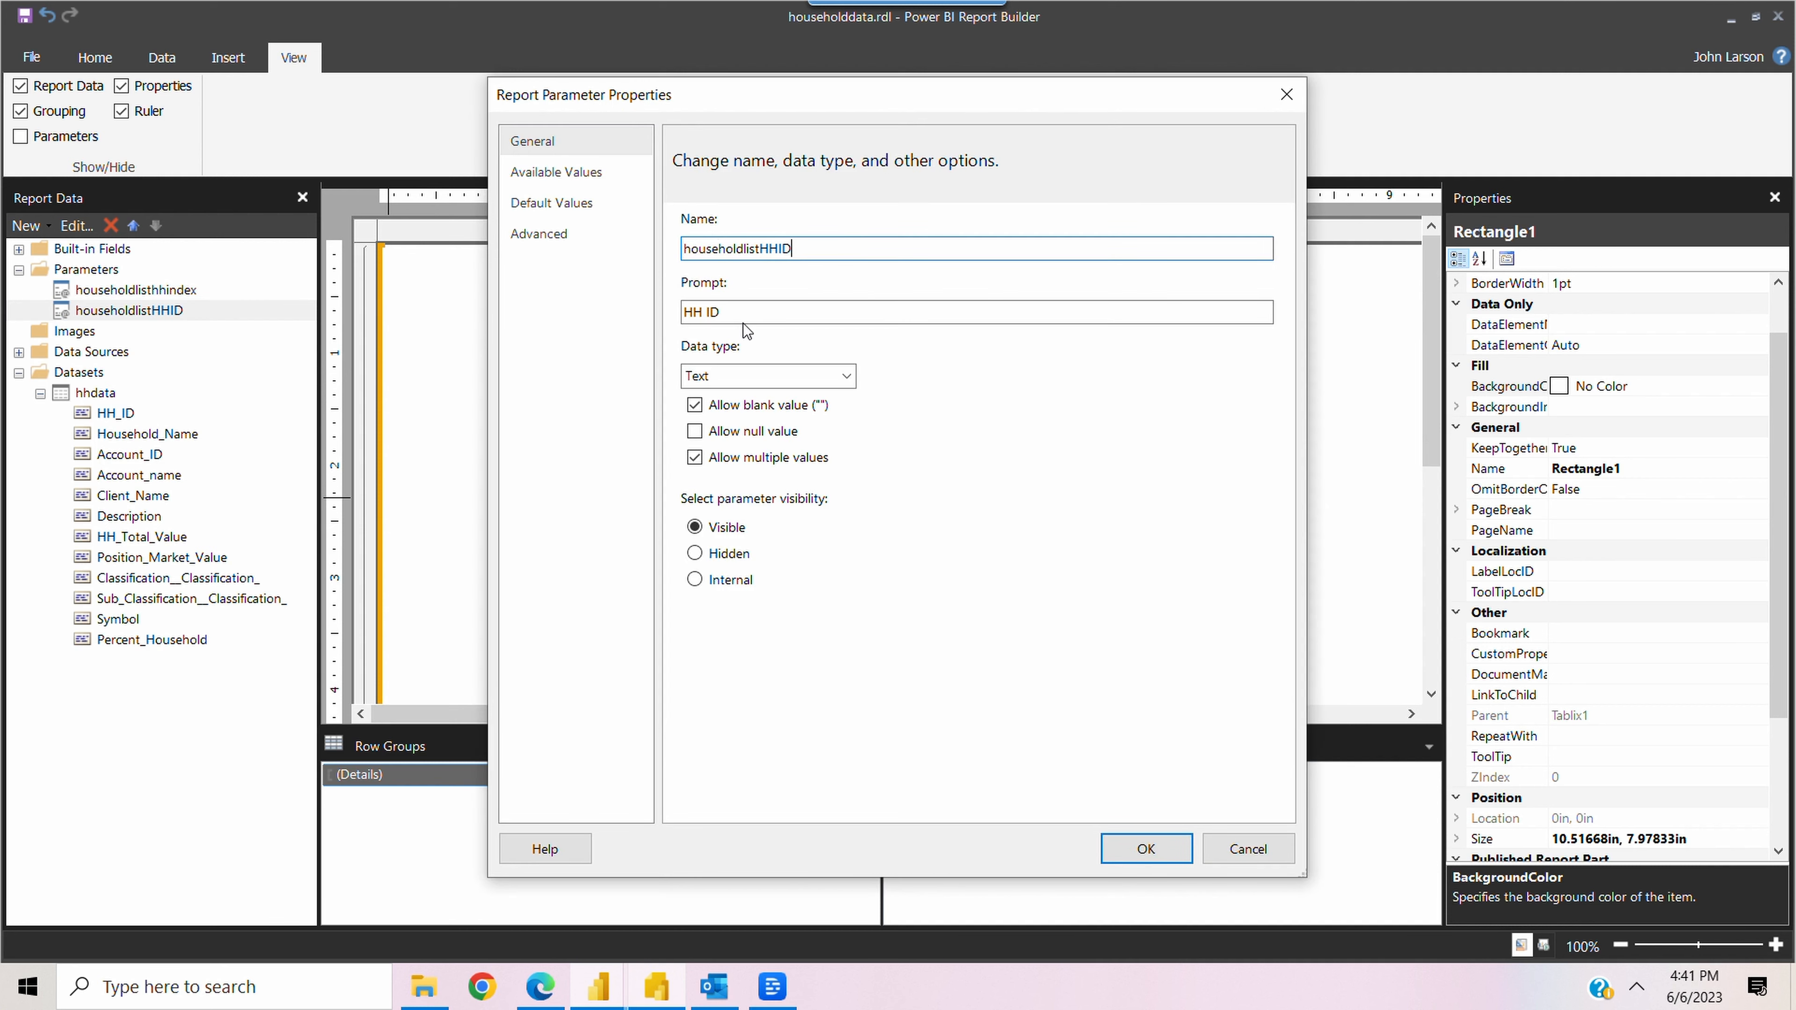
left_click(736, 309)
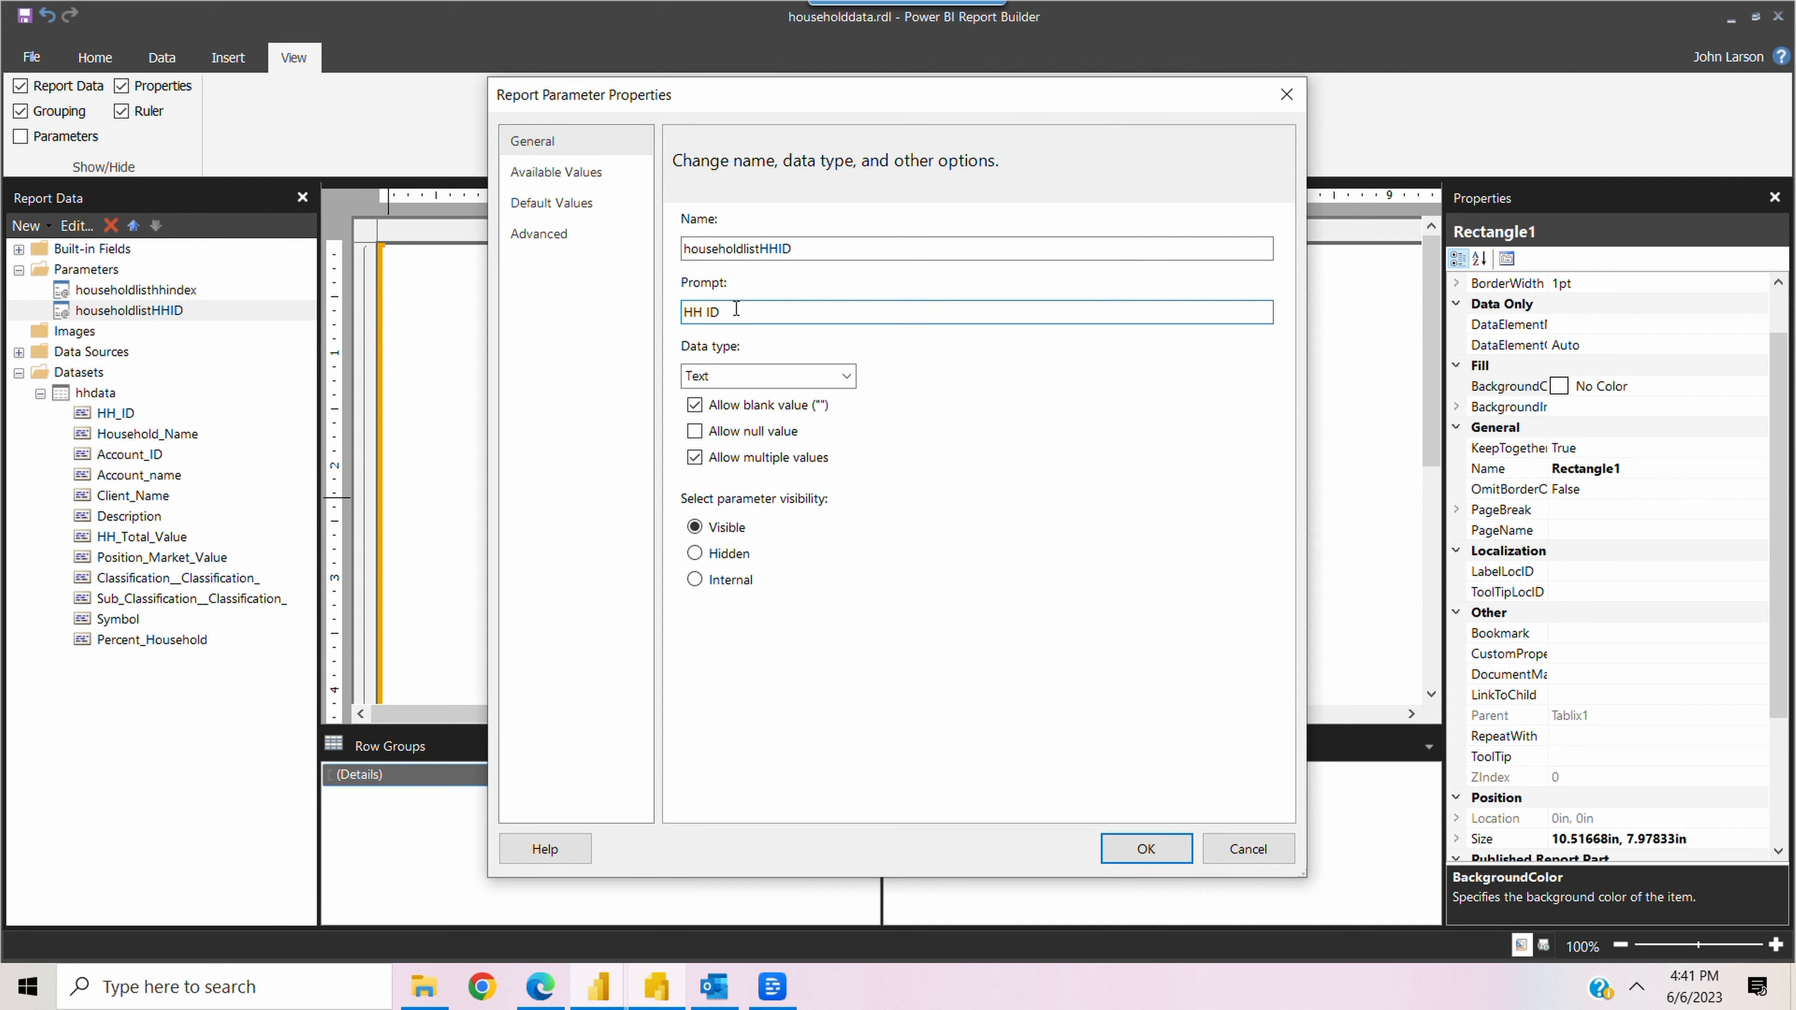
key("BackSpace")
key("BackSpace")
key("BackSpace")
key("BackSpace")
type("ousehold ID")
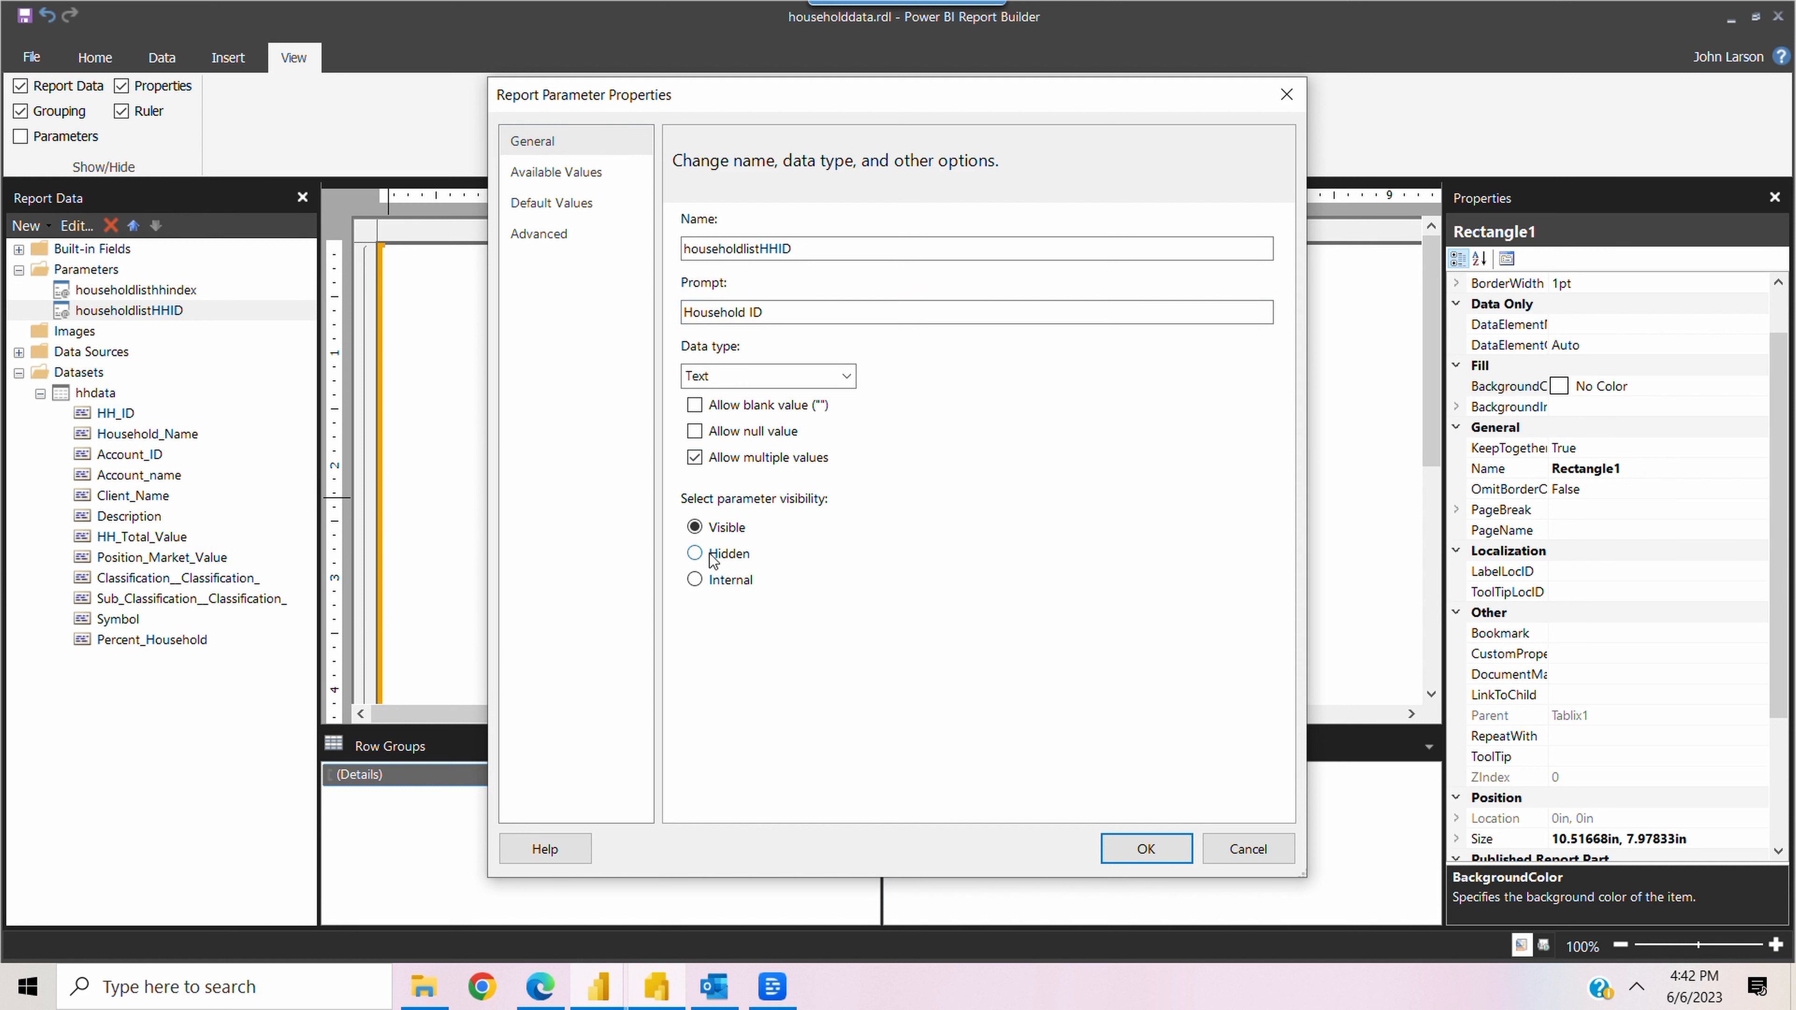
Choose dataset householdlistHHID for the parameter's available values, review its default and advanced options, and save the properties
left_click(556, 172)
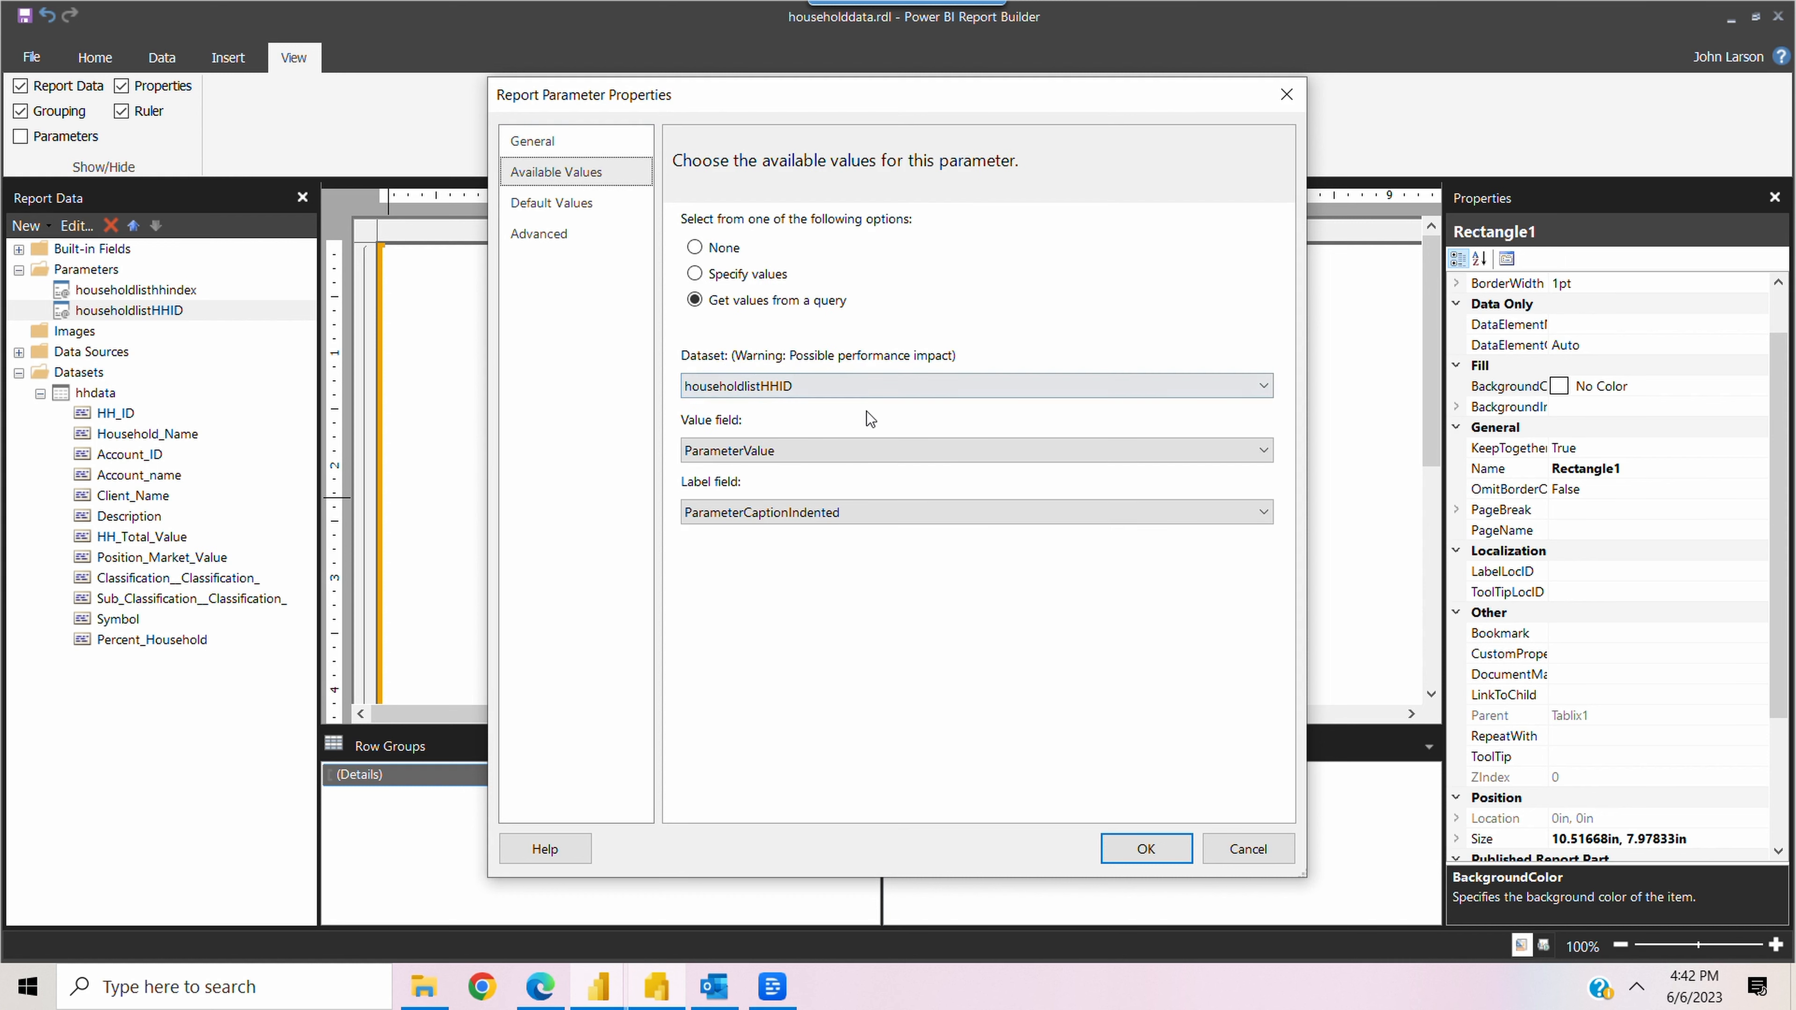
left_click(834, 385)
left_click(840, 427)
left_click(585, 205)
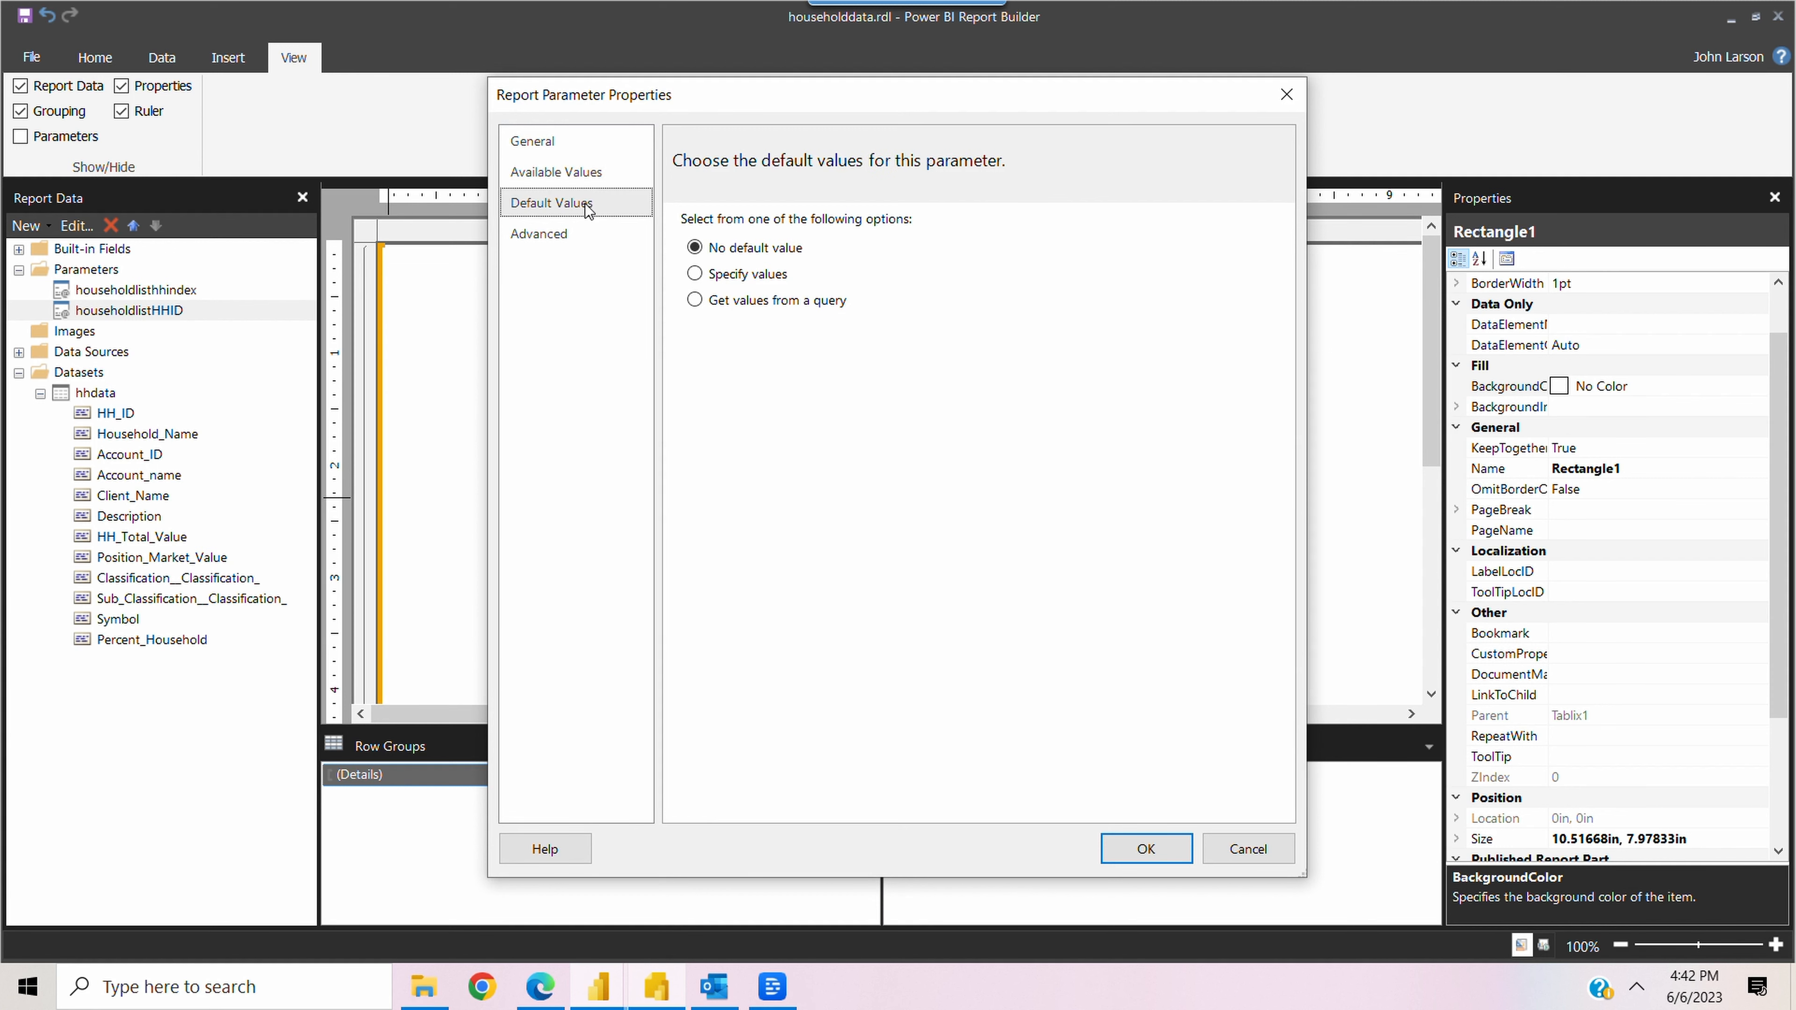
left_click(551, 239)
left_click(1149, 852)
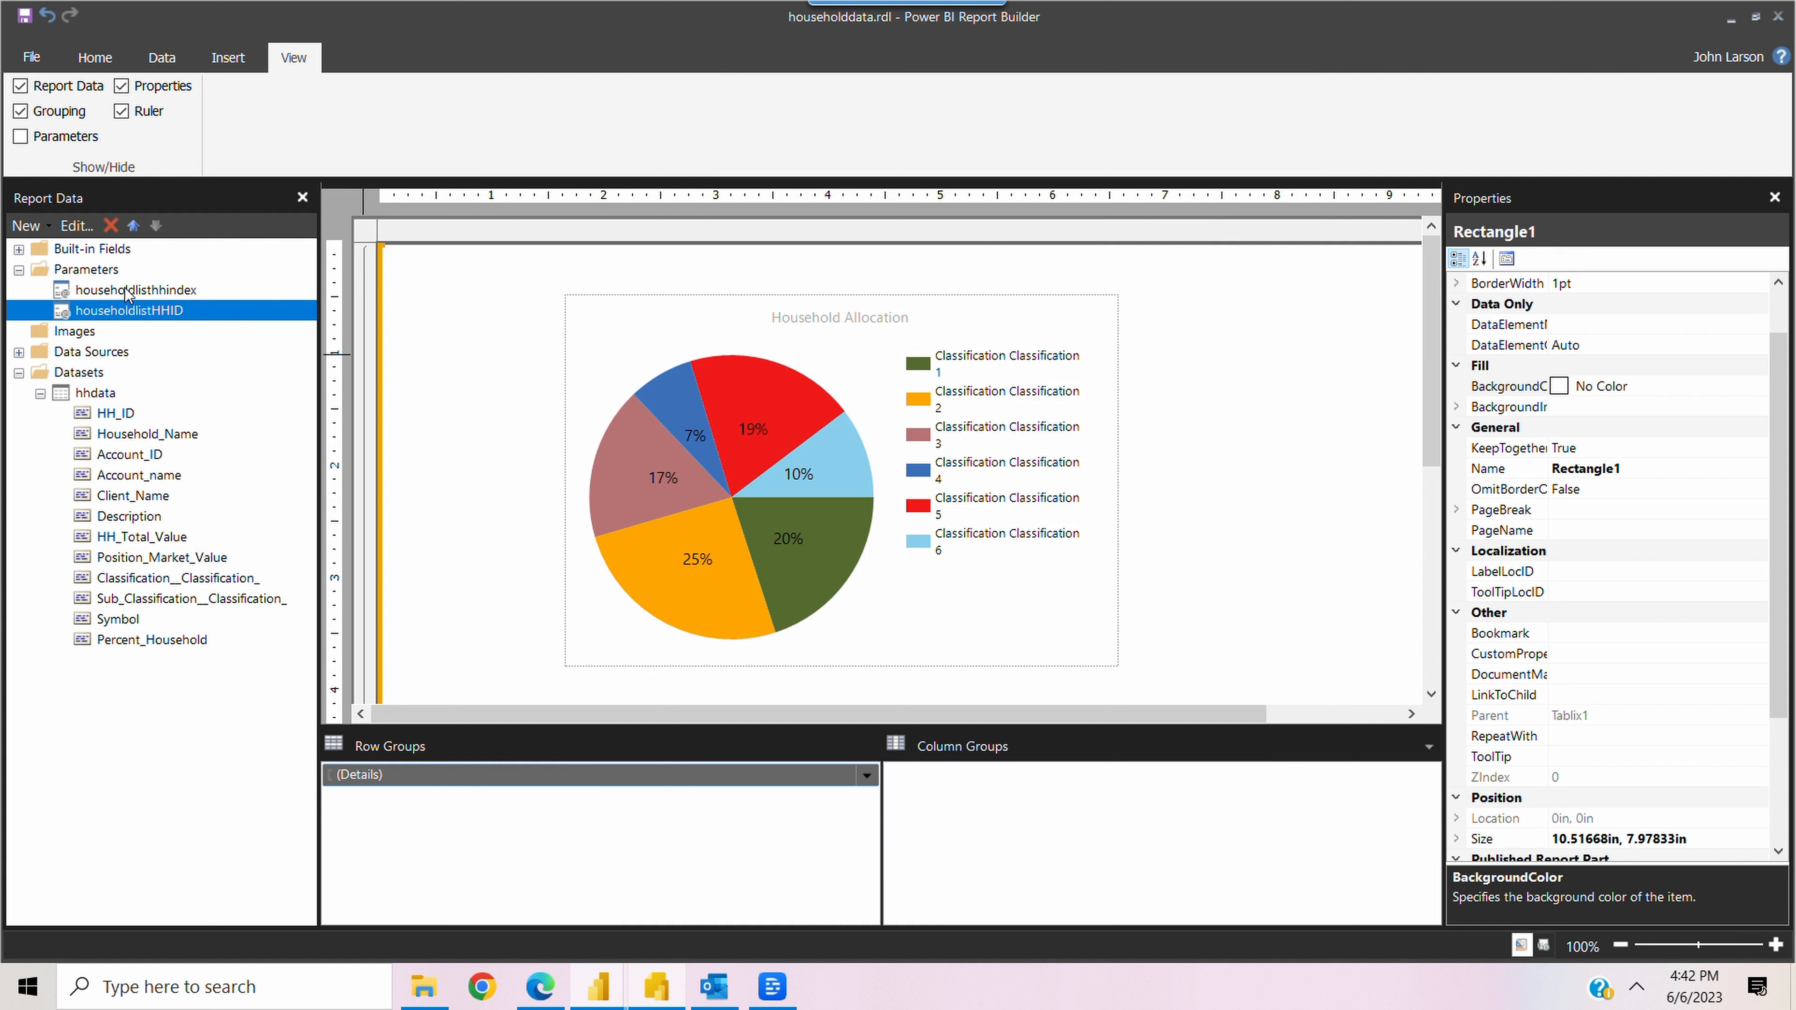
Open the filters of the hhdata dataset and clear the value expression of the HH_ID filter
left_click(120, 414)
right_click(124, 422)
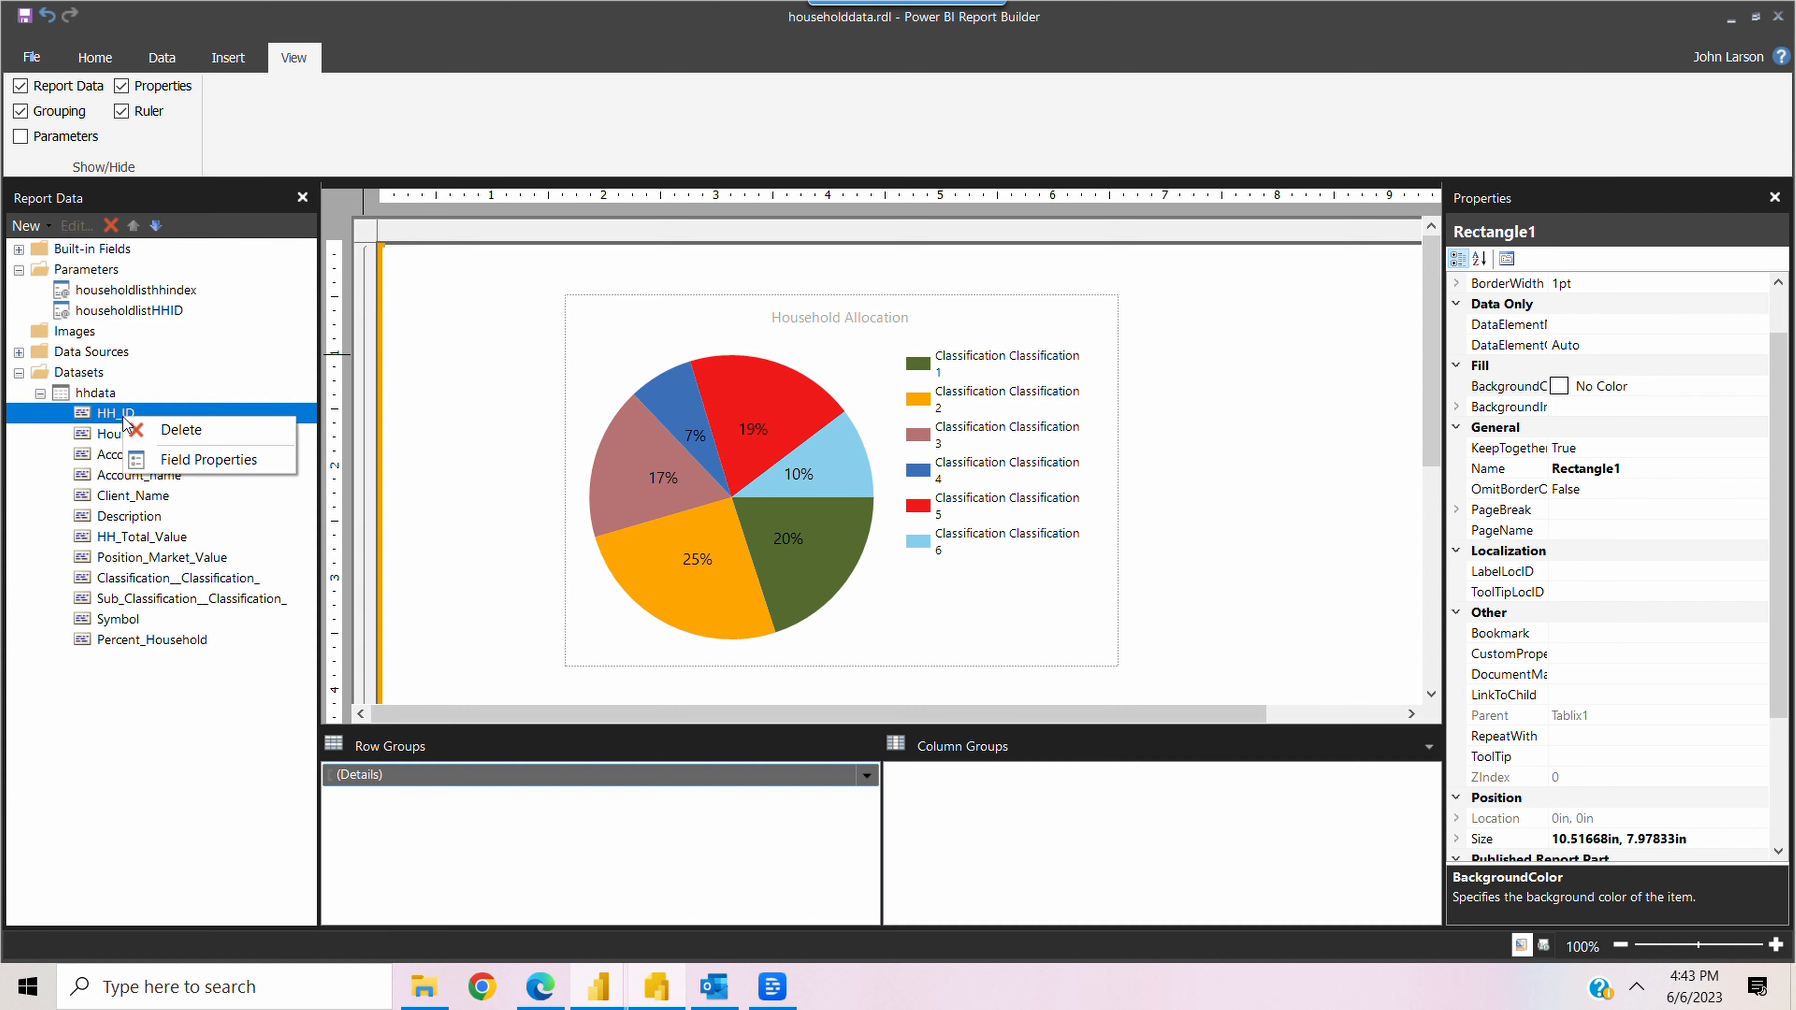
left_click(209, 460)
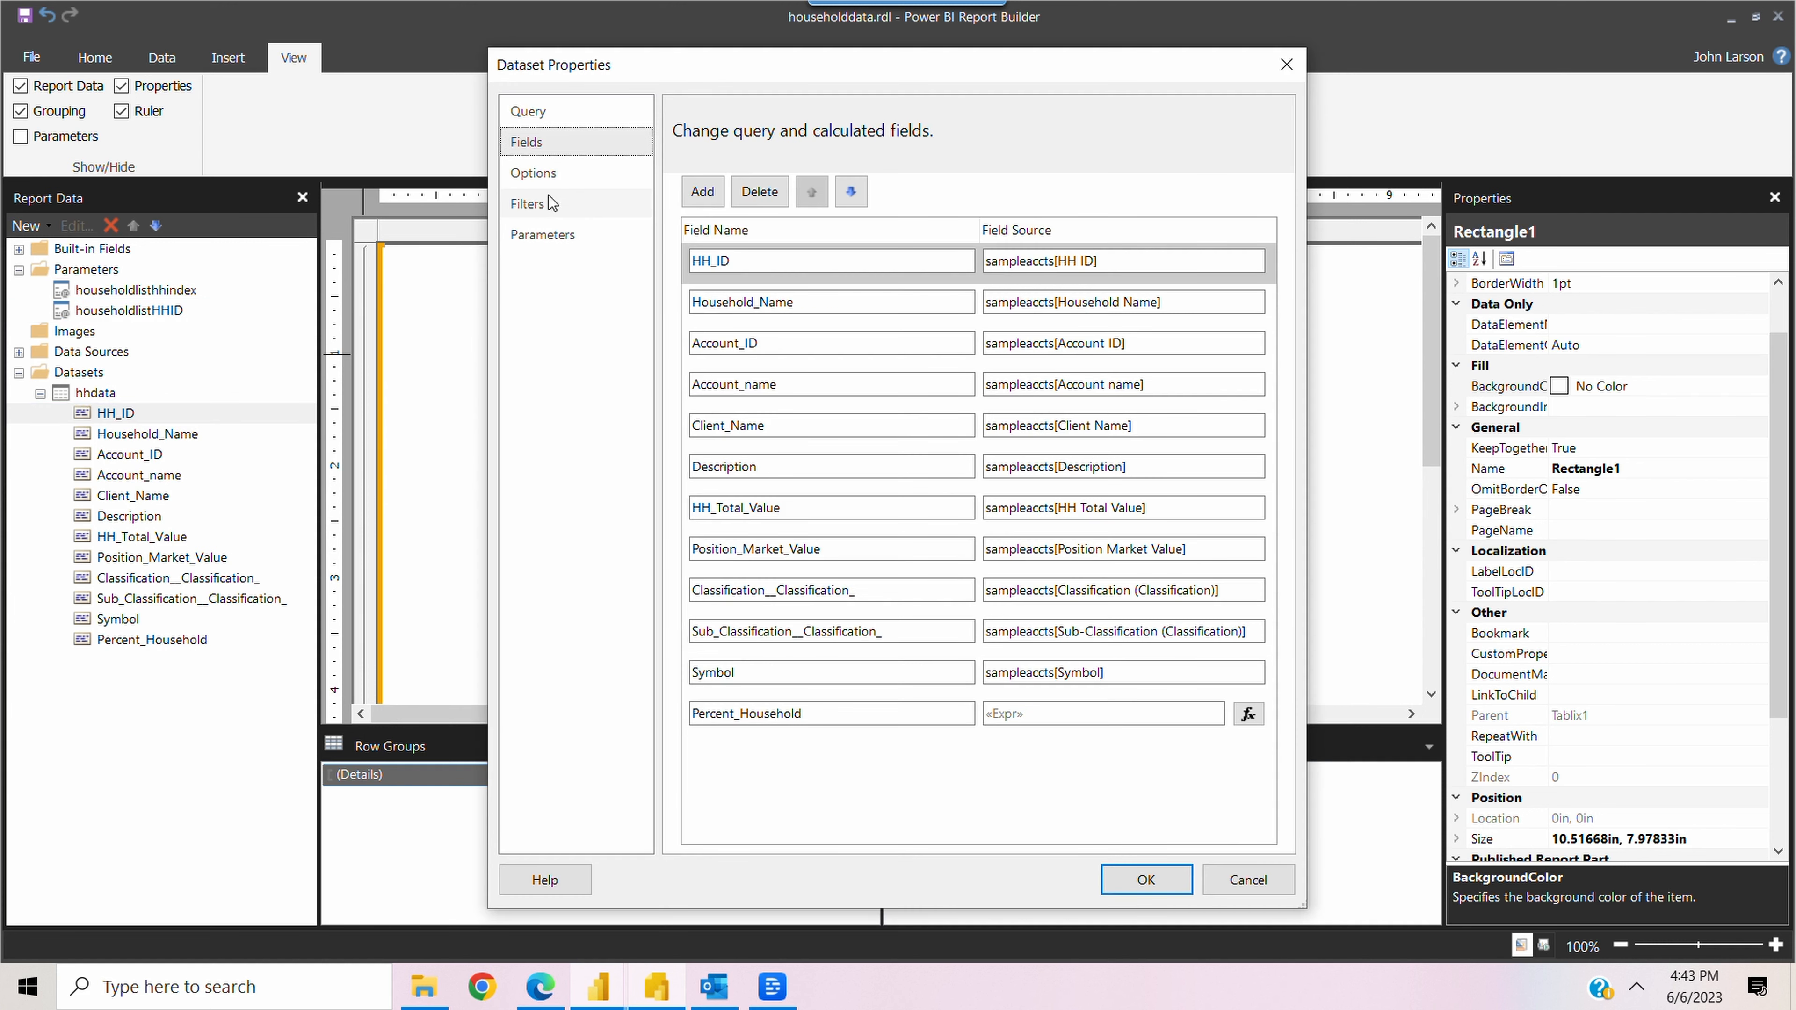
left_click(526, 205)
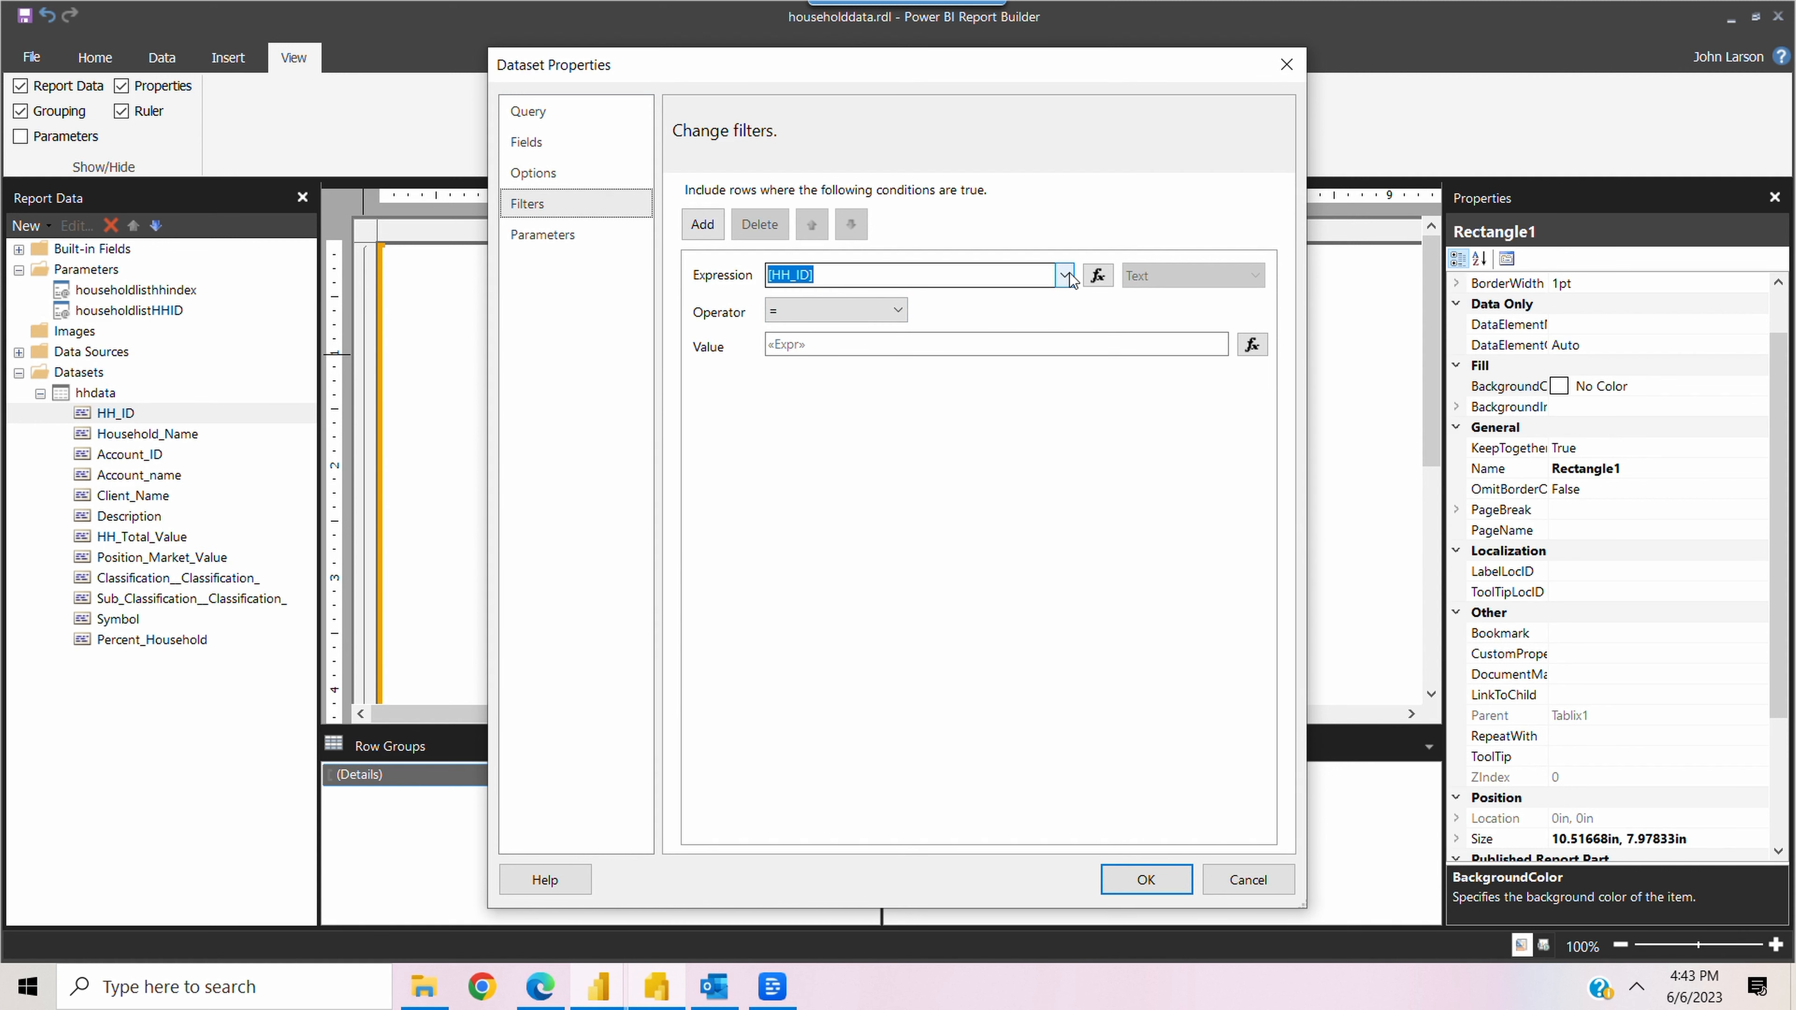
left_click(1251, 344)
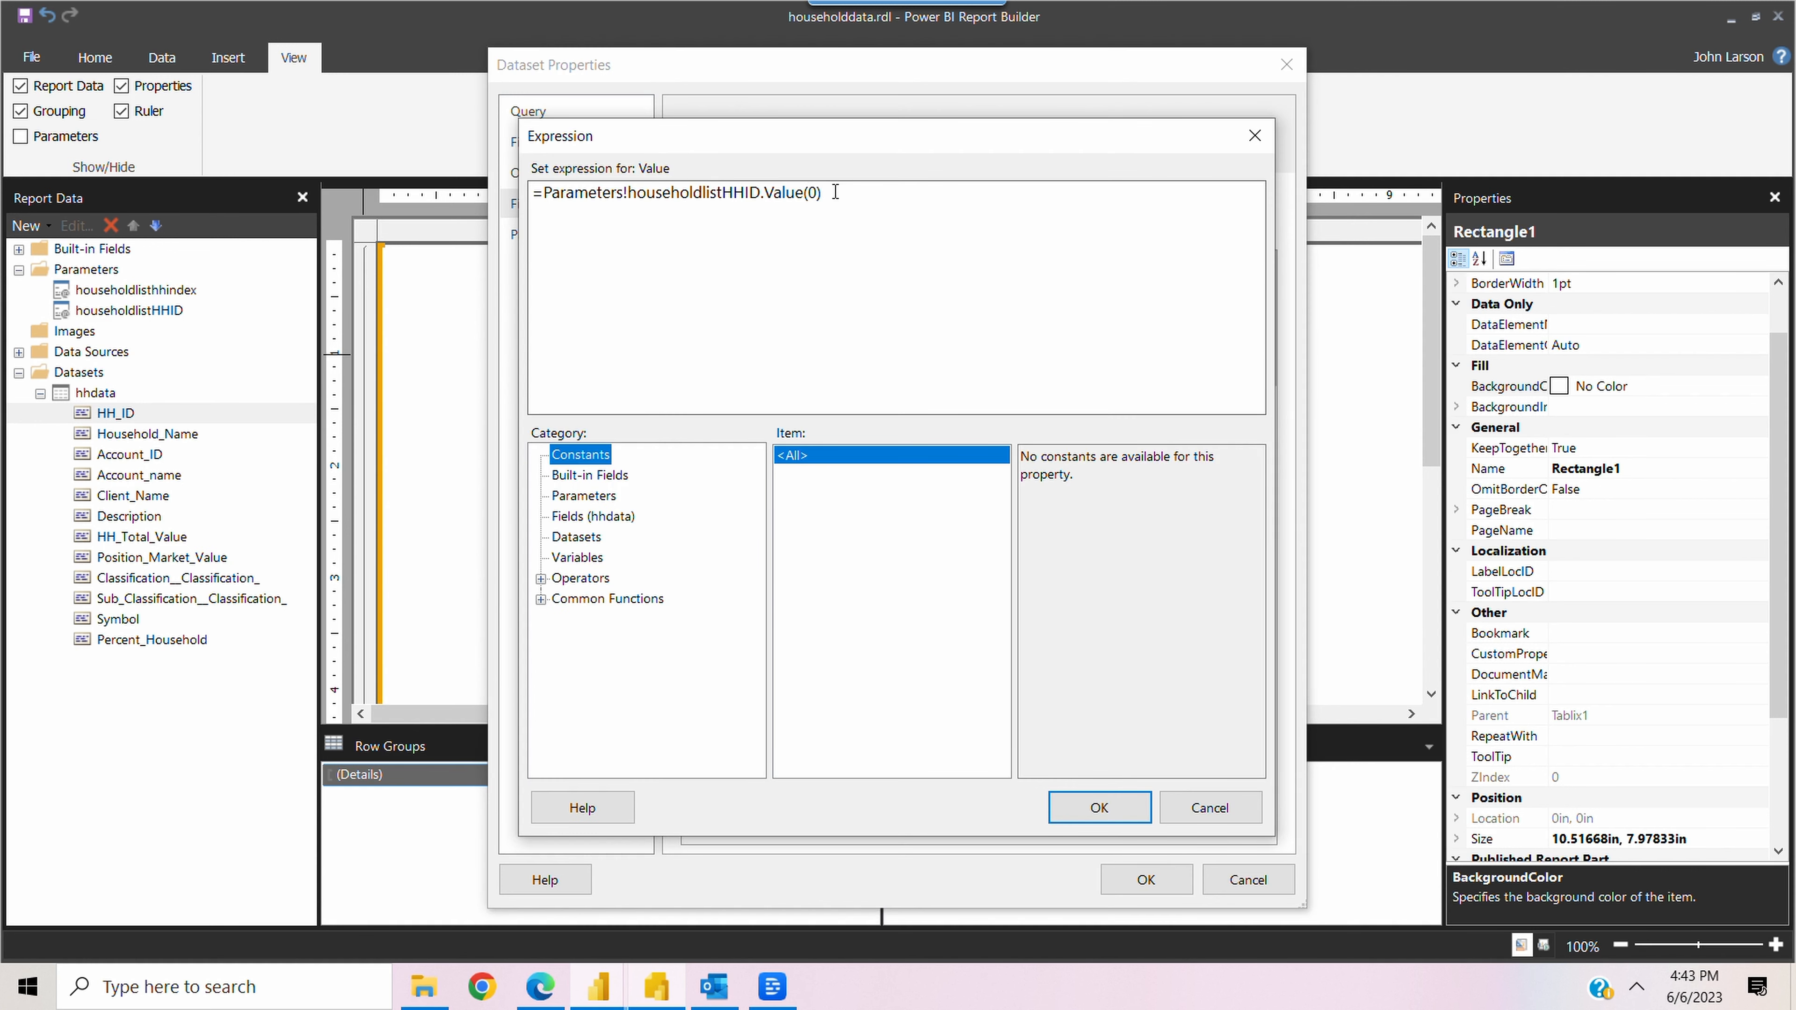
left_click_drag(822, 192, 531, 195)
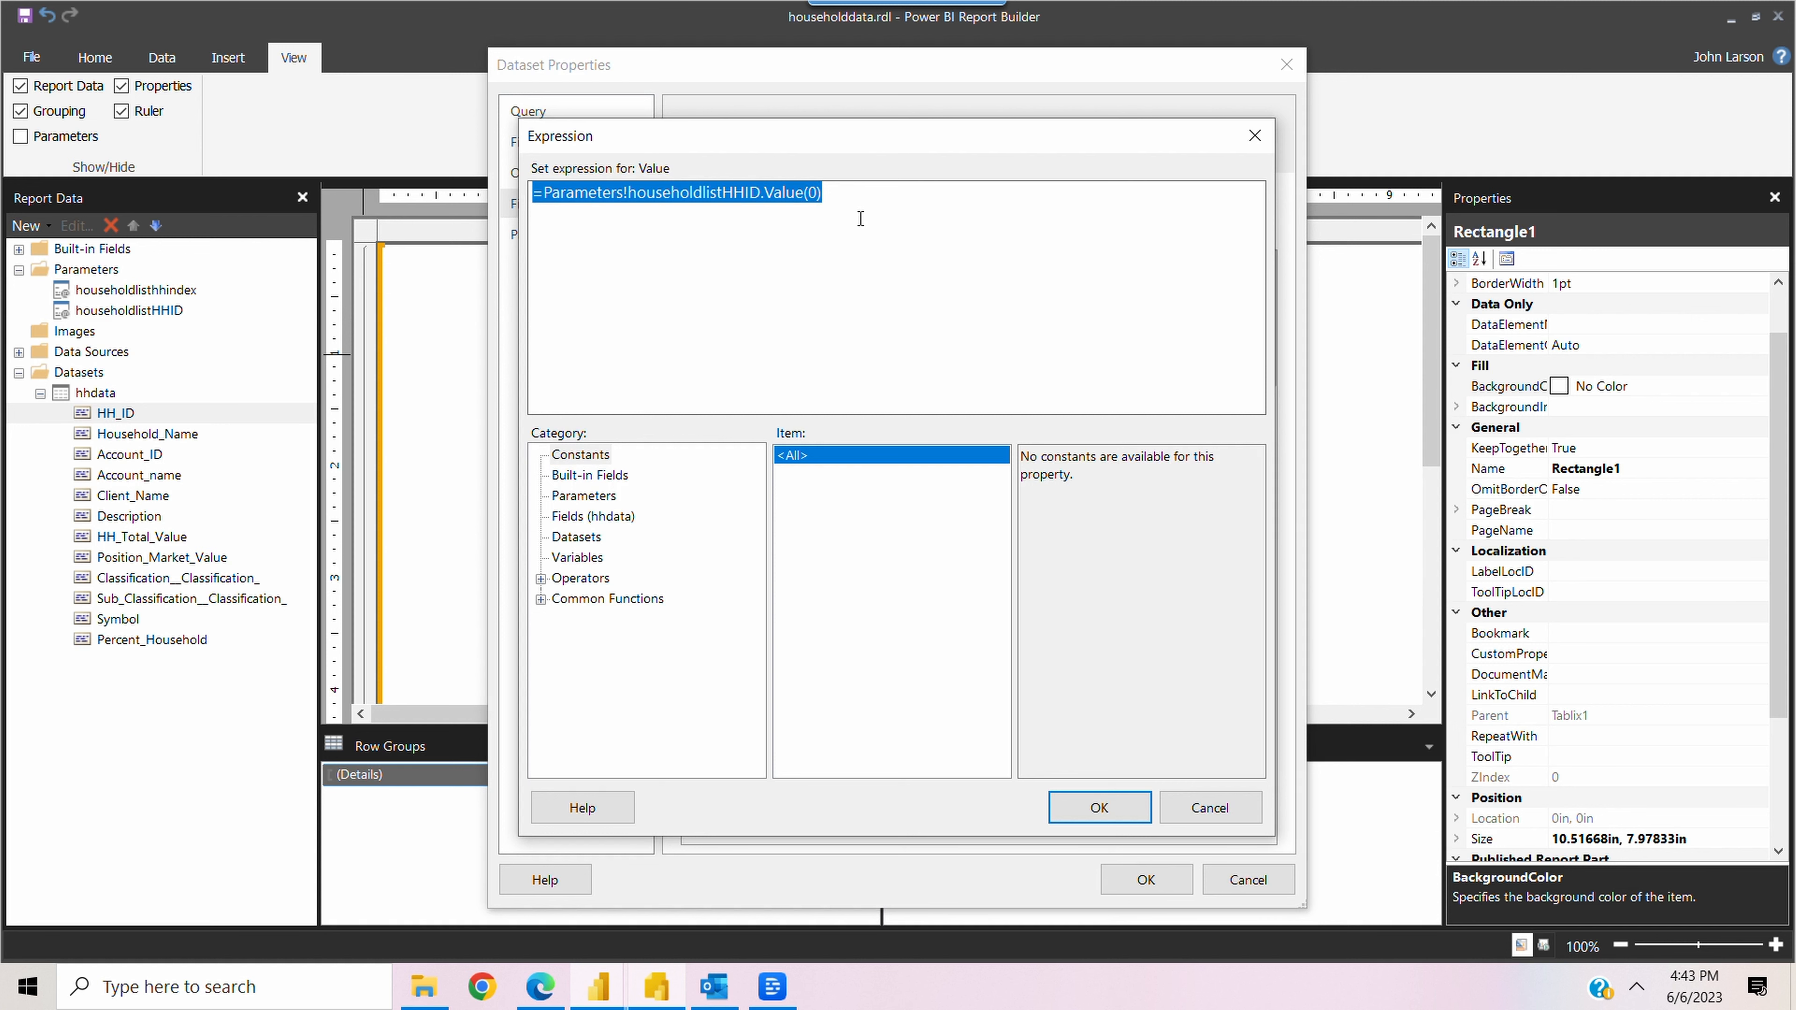
key("Delete")
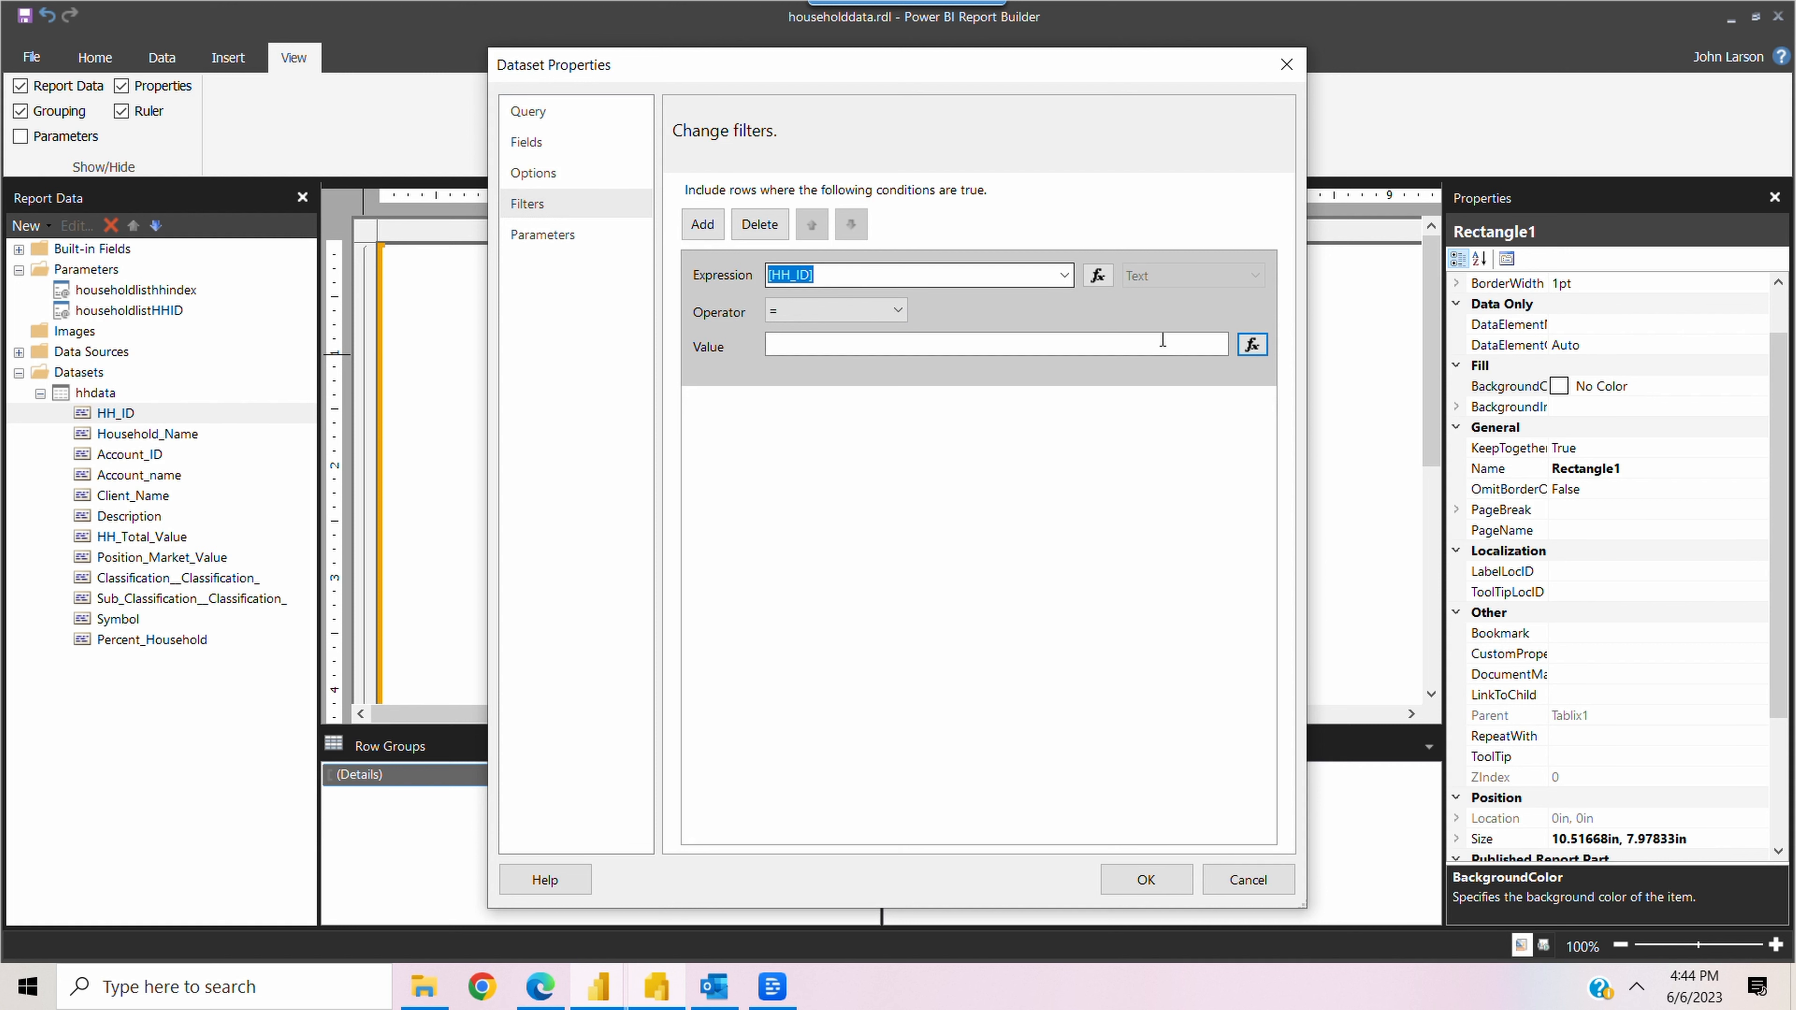
Set the HH_ID filter's value expression to the householdlistHHID parameter and save the dataset properties
left_click(1251, 346)
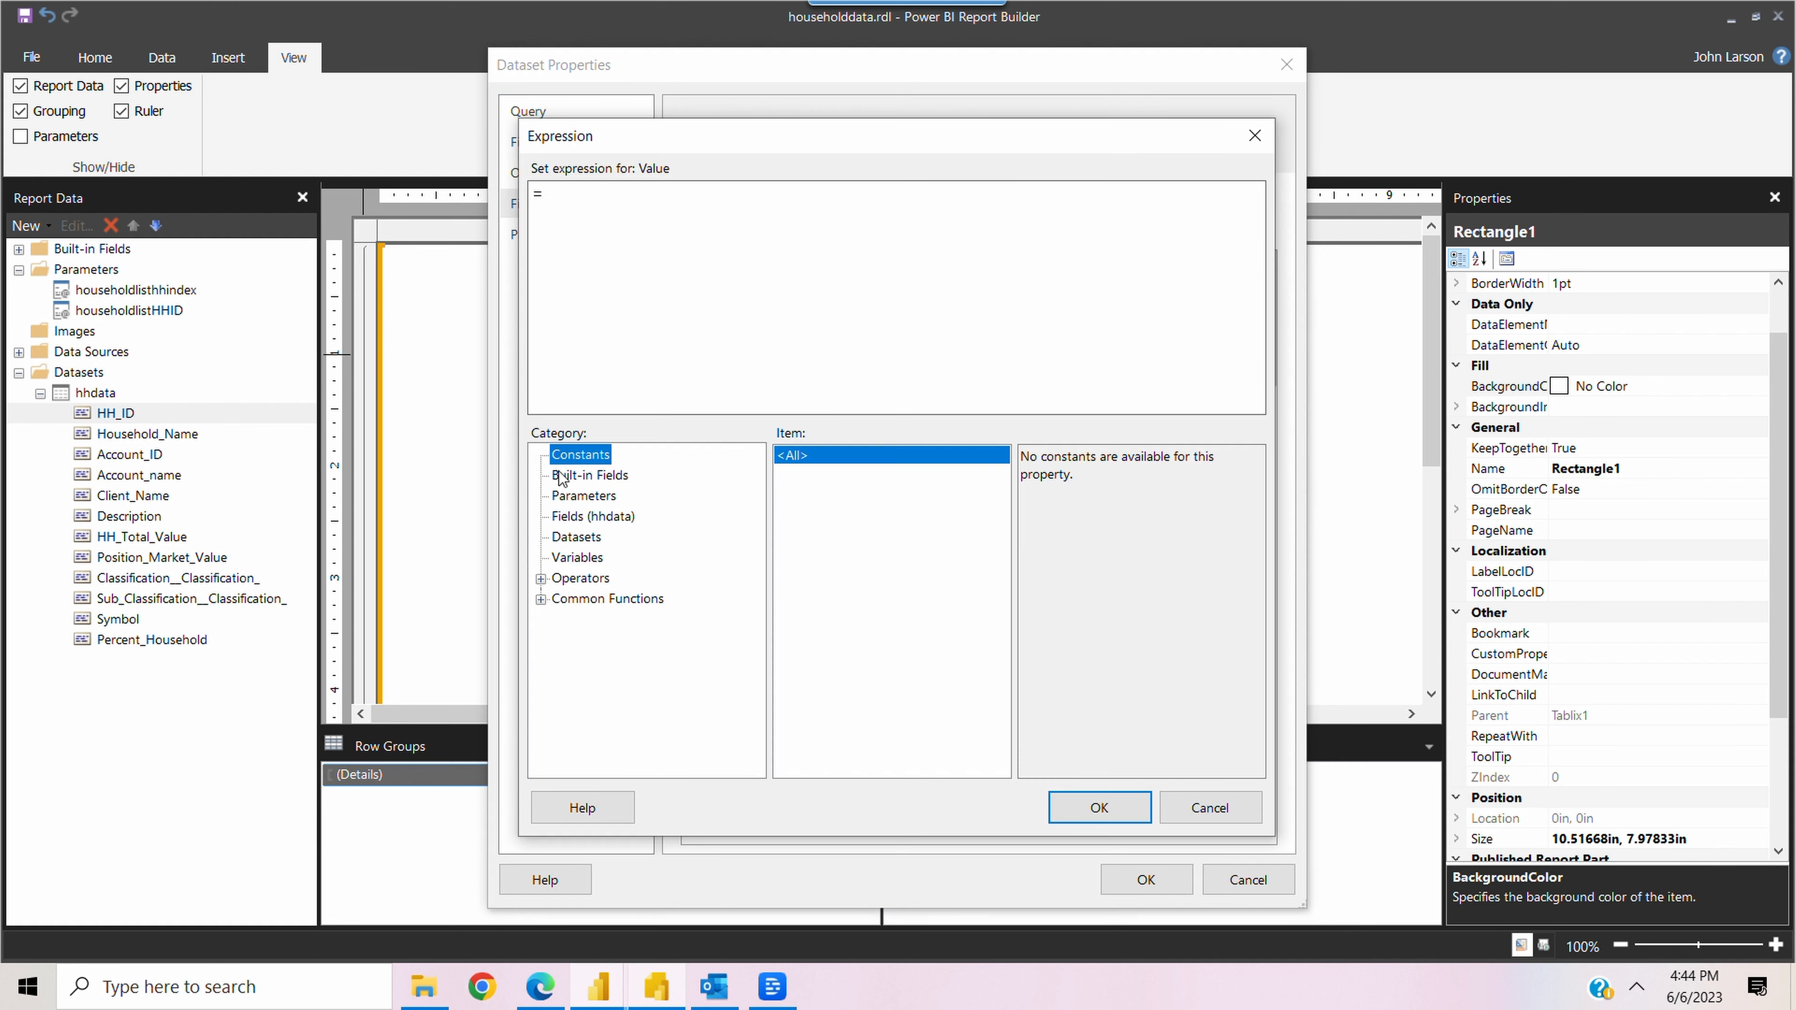
left_click(578, 501)
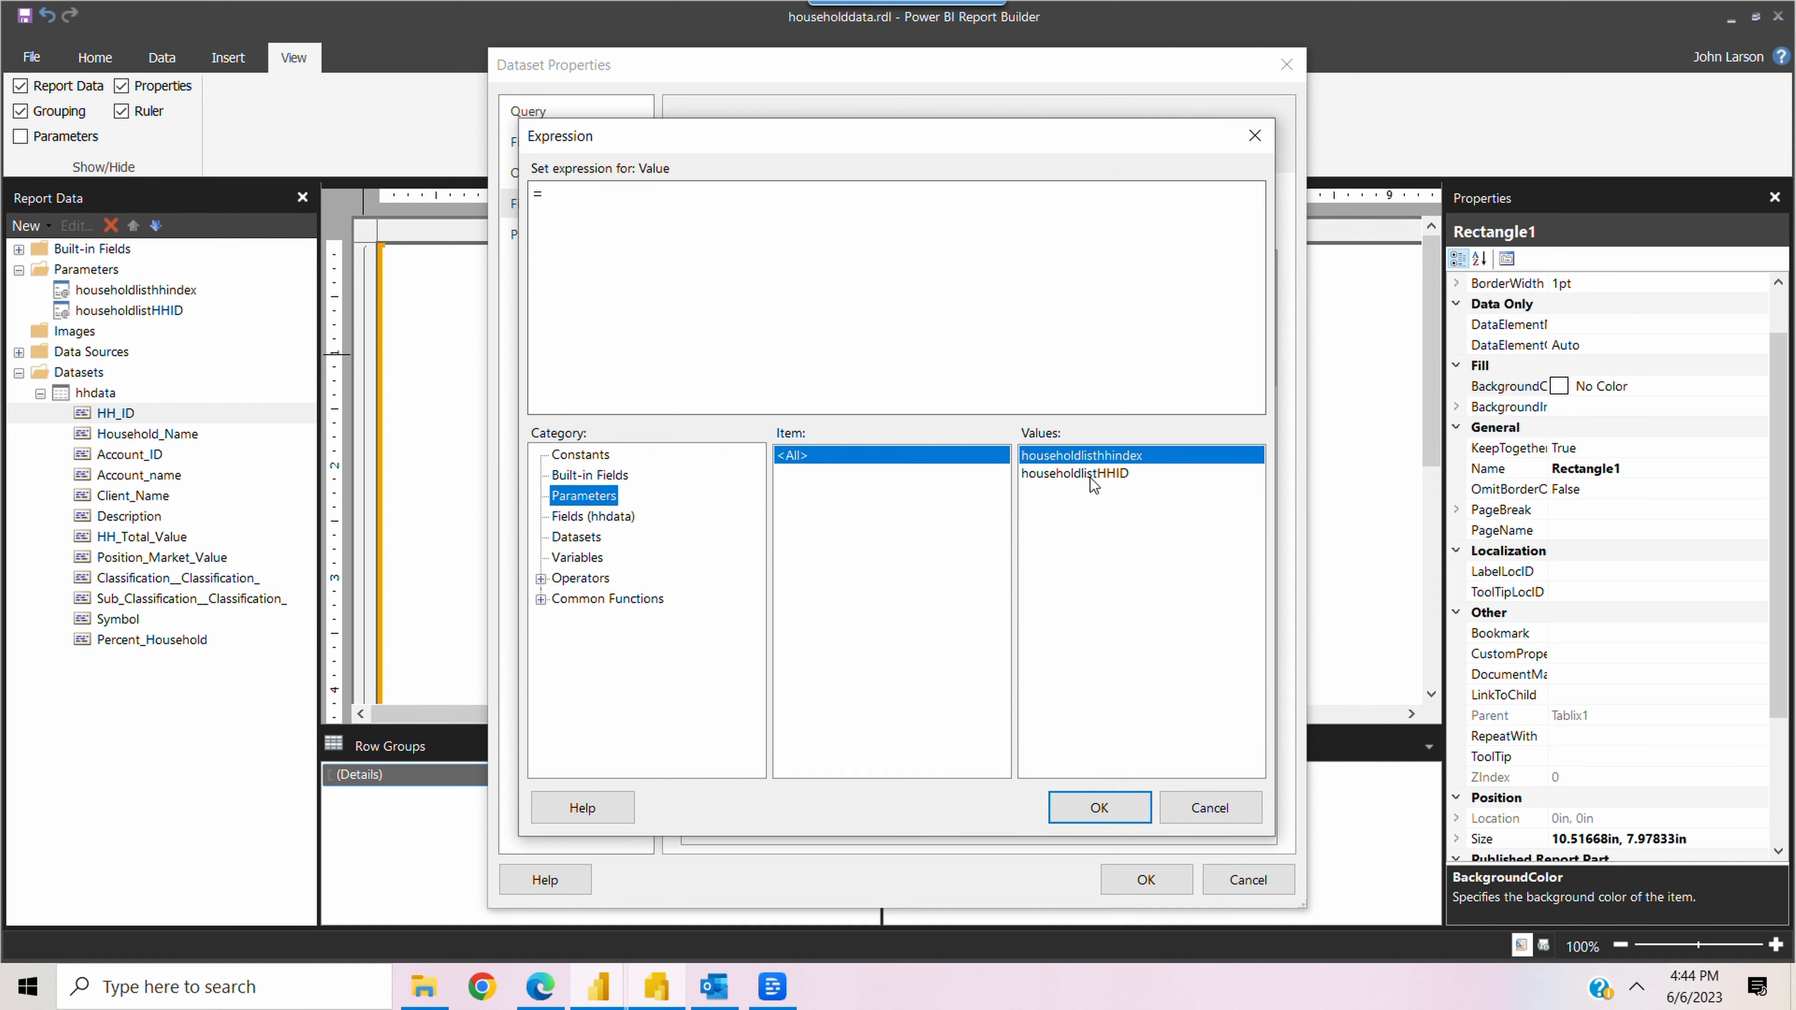
double_click(1107, 480)
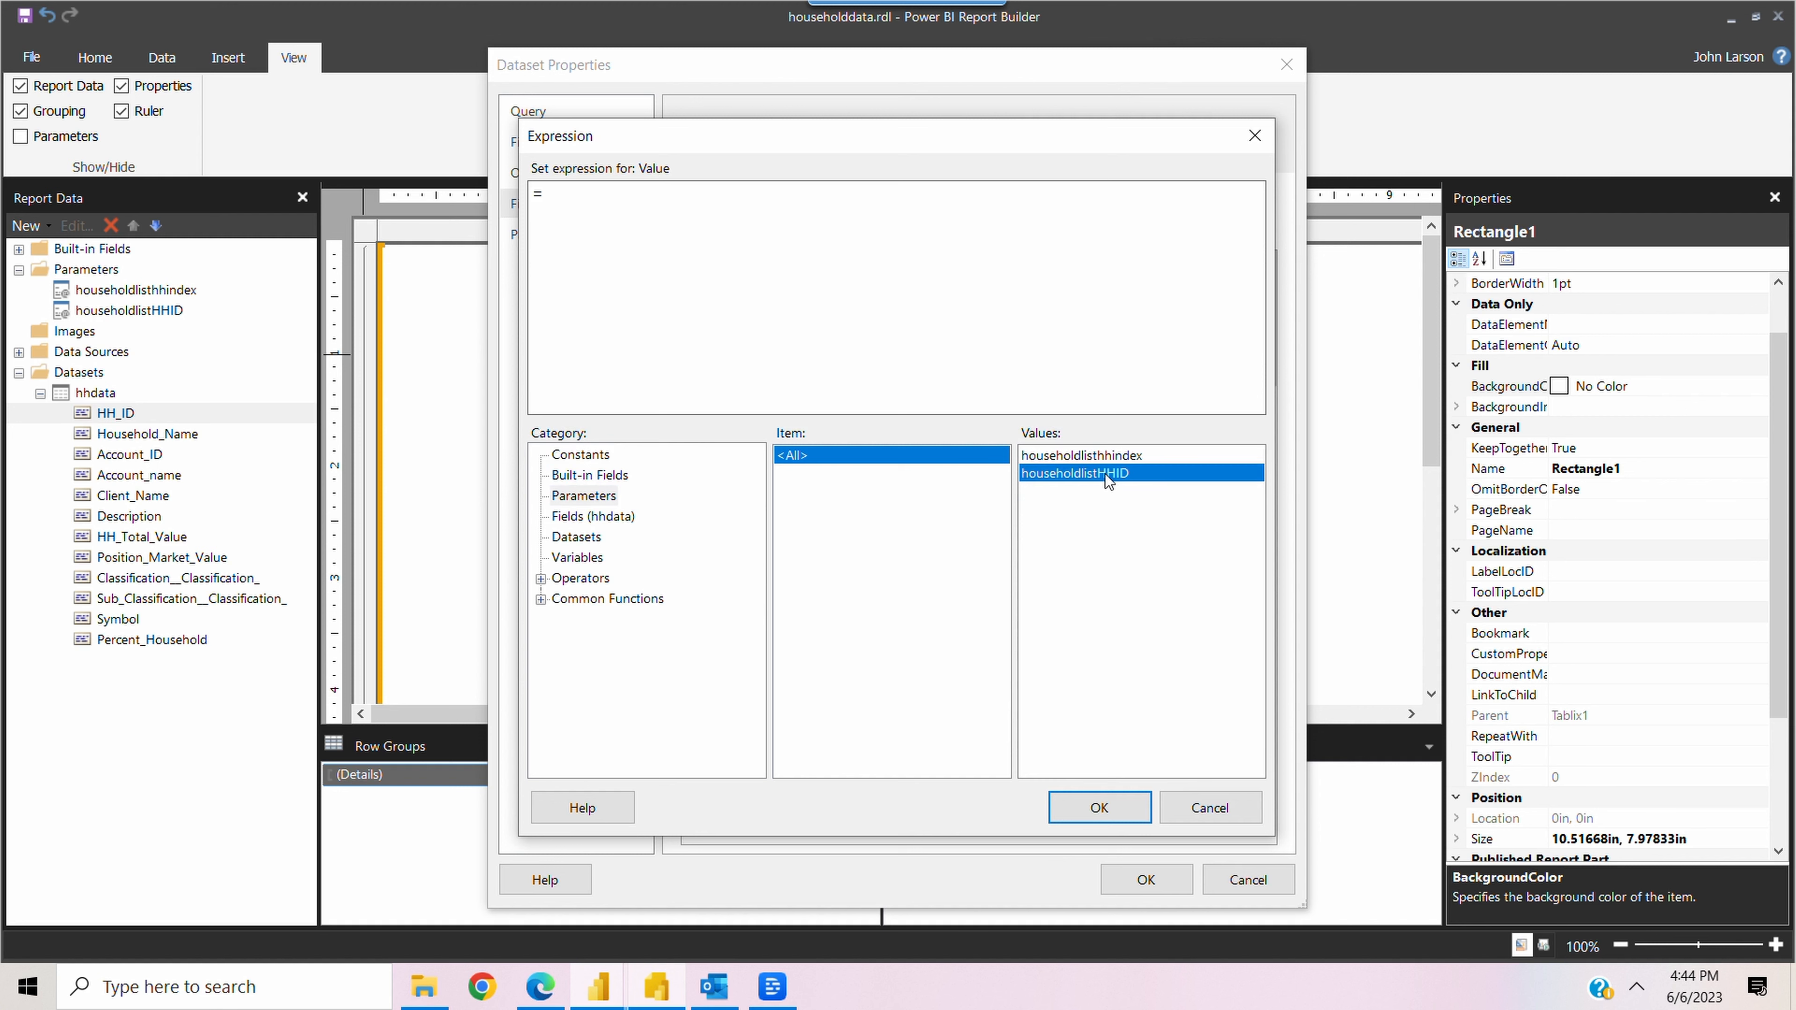
left_click(1075, 815)
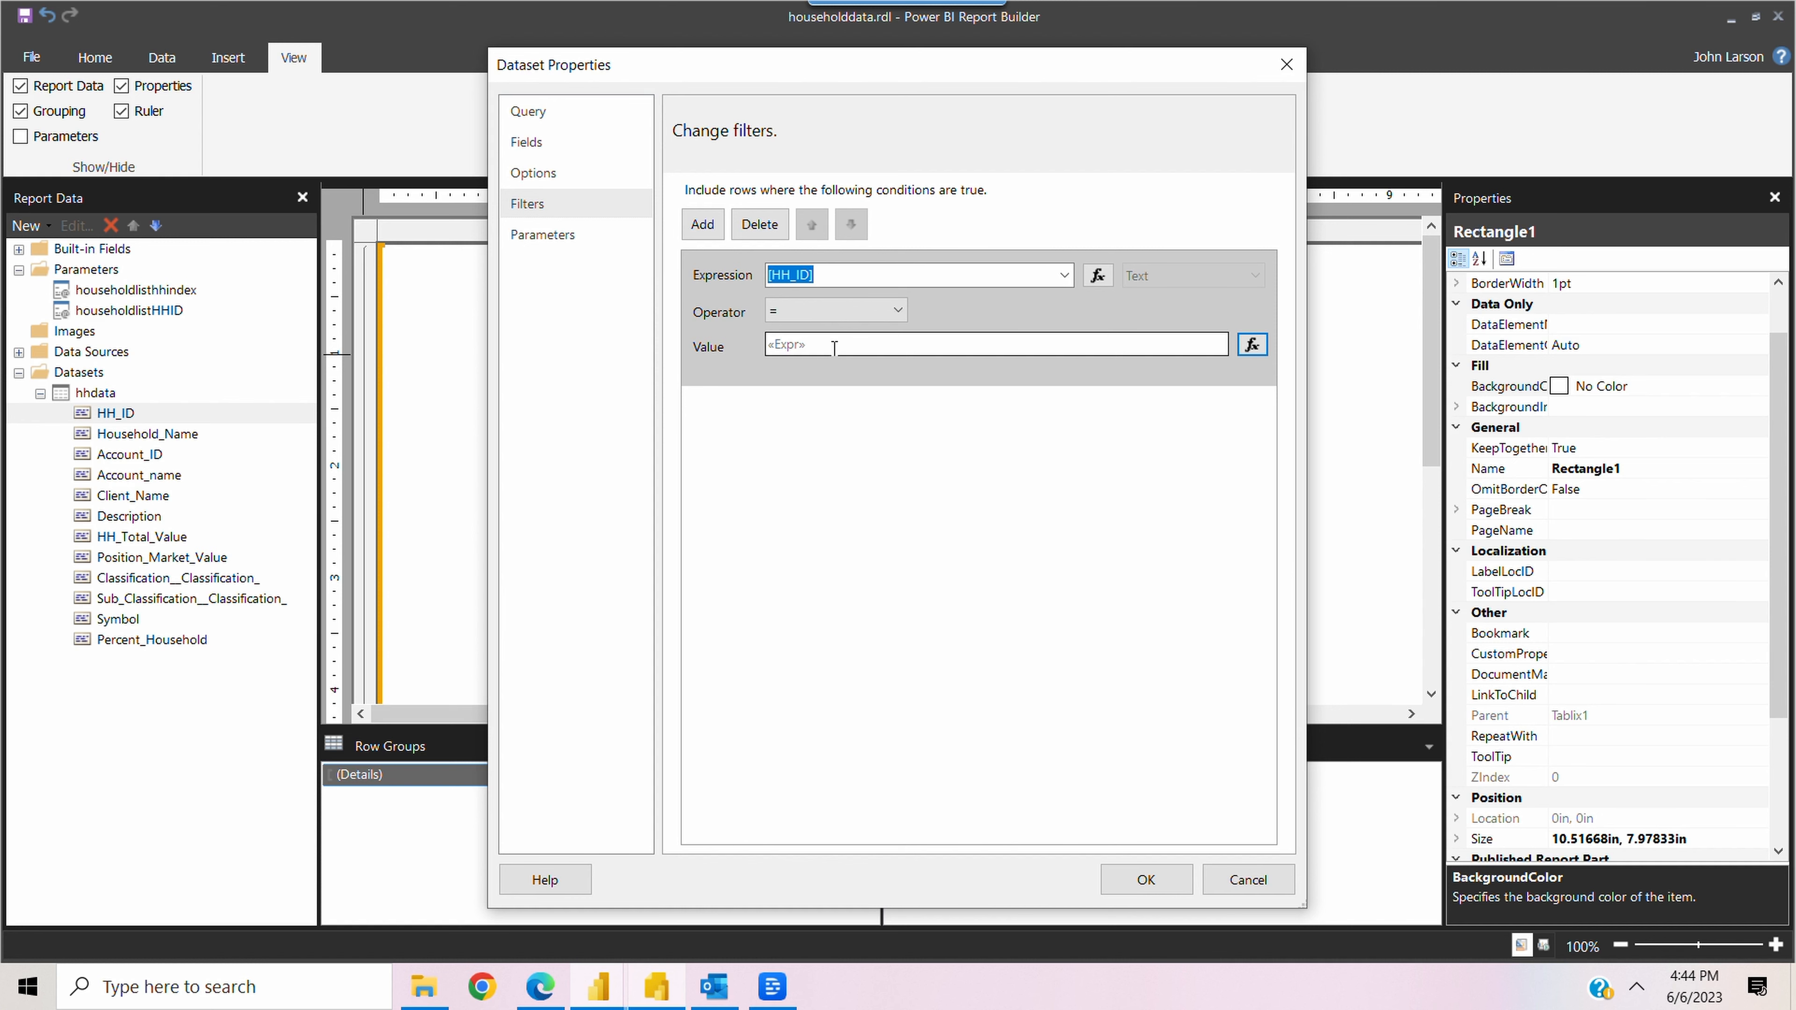
left_click(1143, 879)
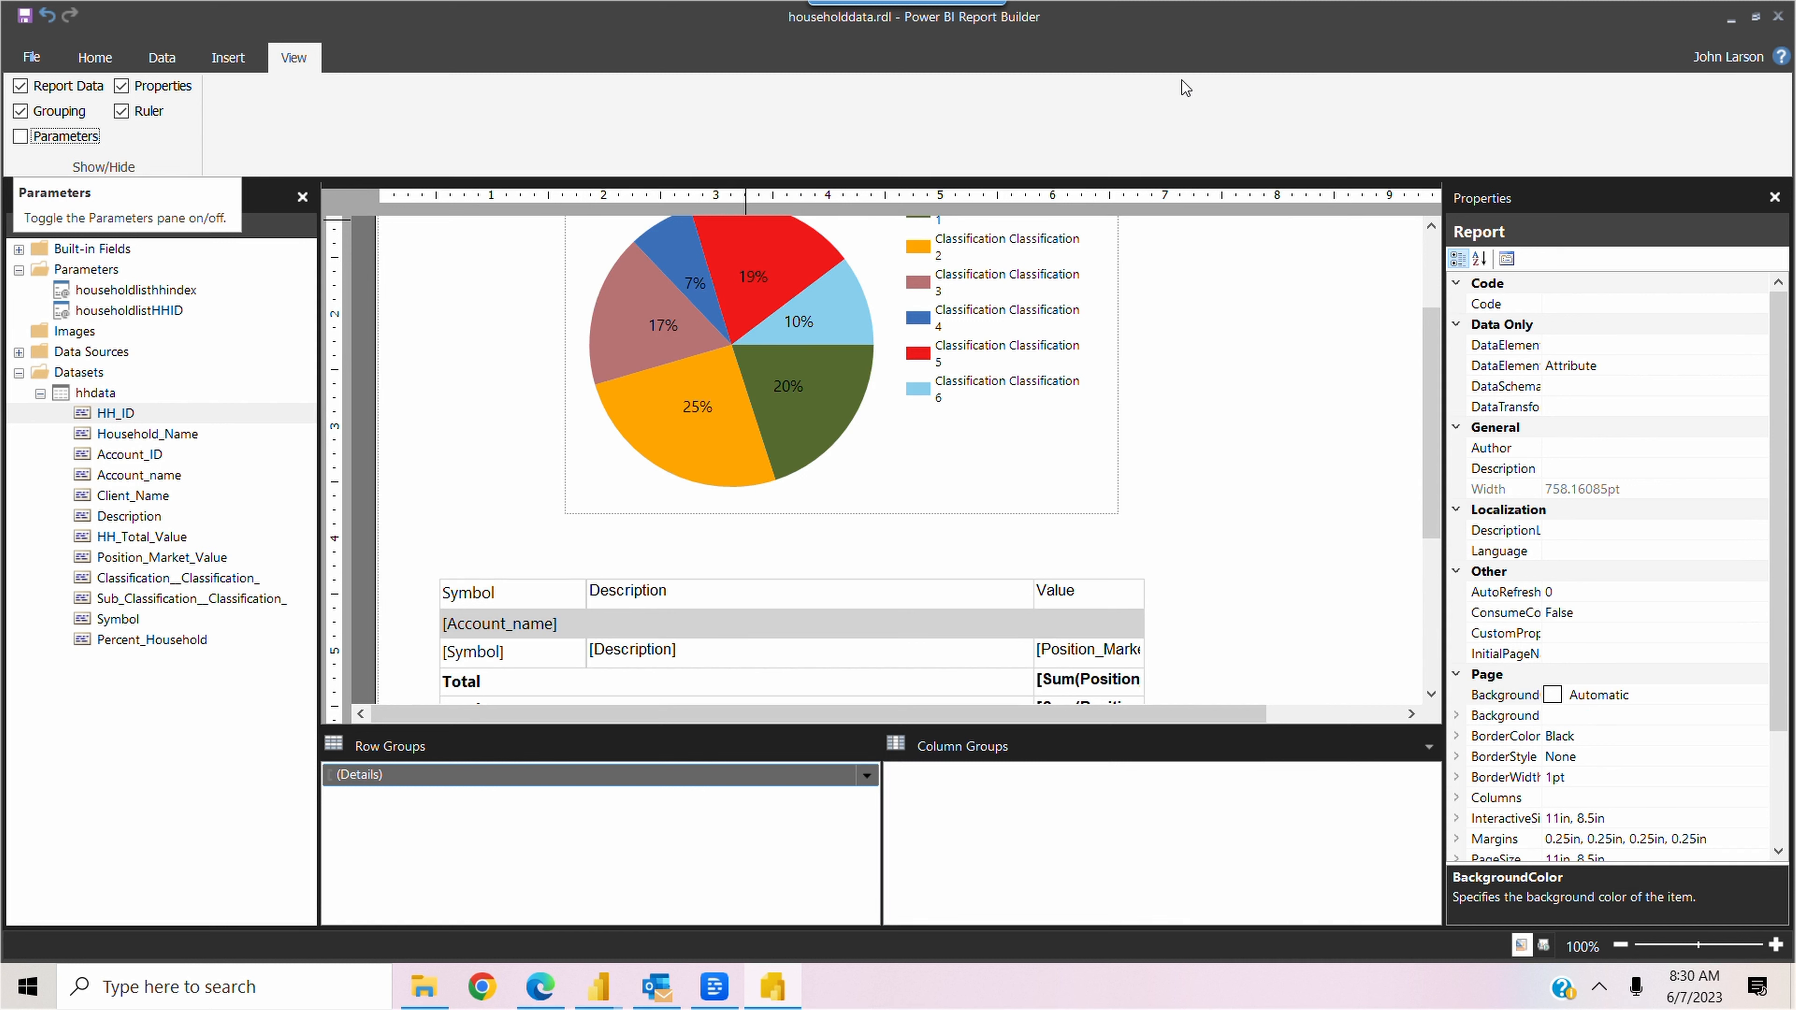
Show the parameter layout grid, placing Household ID beside hhindex in the first row and deleting the empty fourth column
left_click(19, 137)
left_click_drag(486, 281, 484, 282)
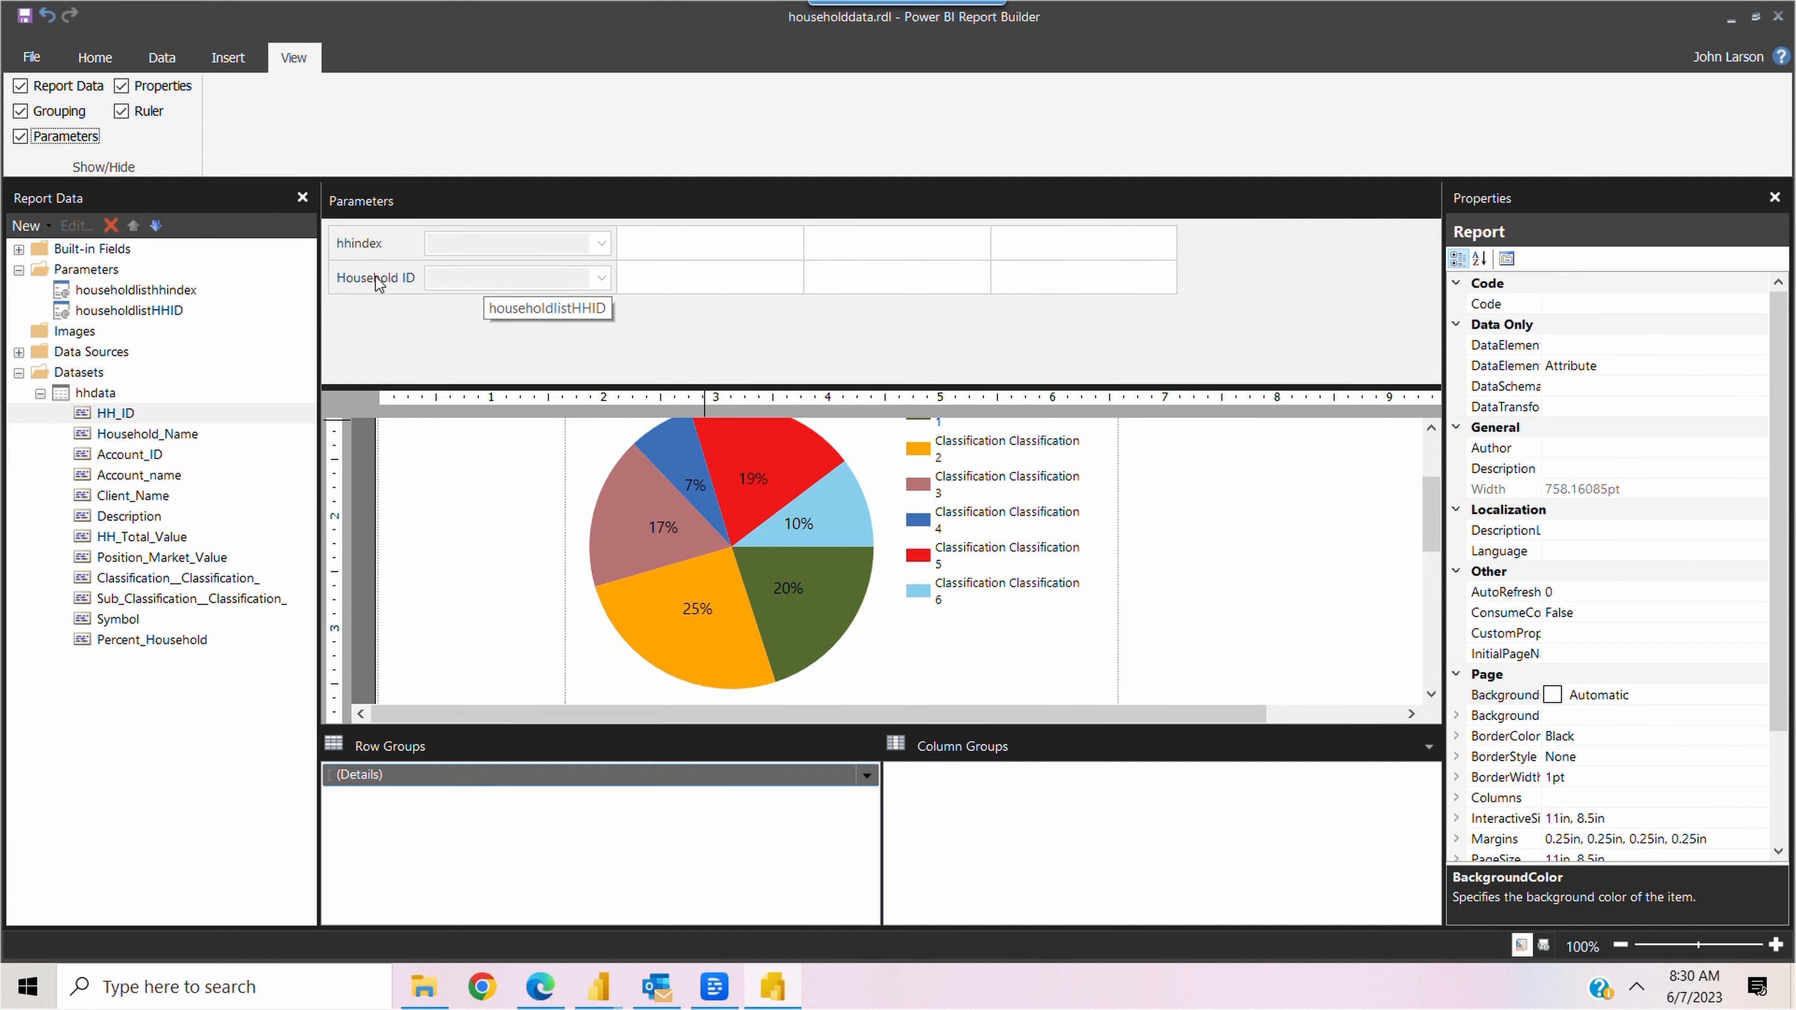
left_click_drag(375, 276, 708, 245)
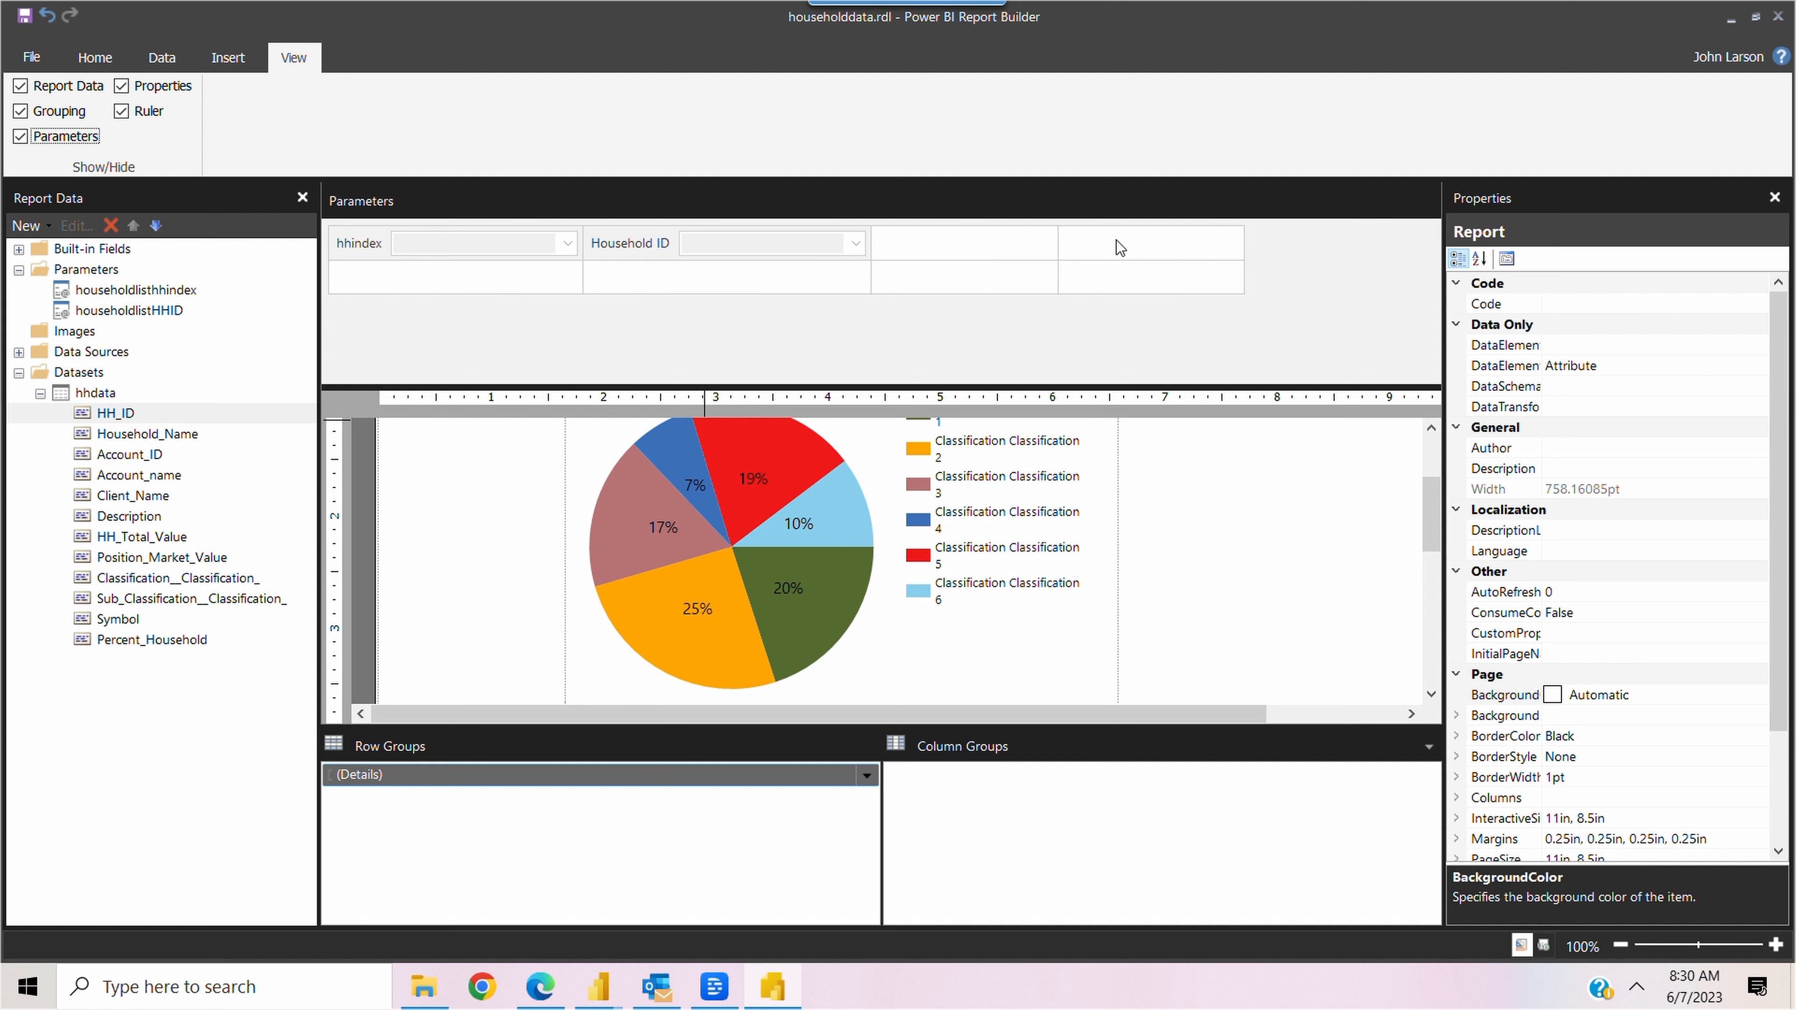
right_click(1116, 240)
left_click(1209, 410)
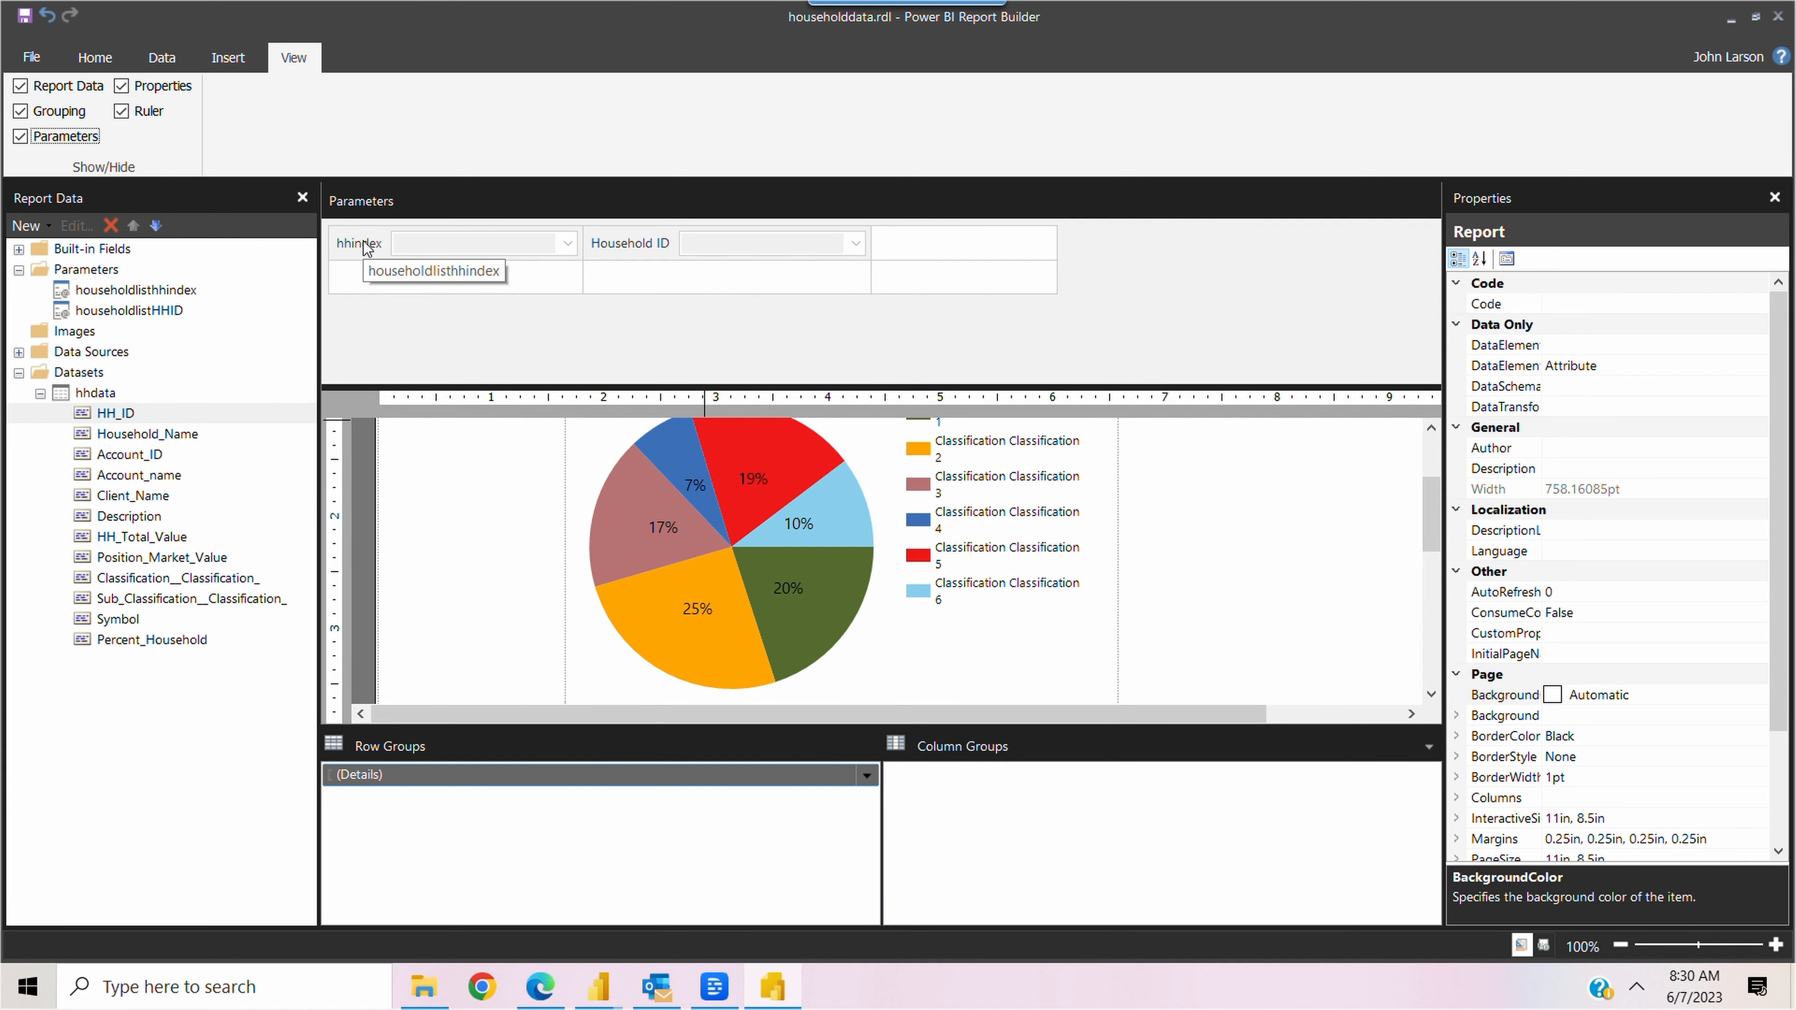
Change the prompt of the householdlisthhindex parameter to "Household Index" and save its properties
left_click(155, 292)
right_click(154, 291)
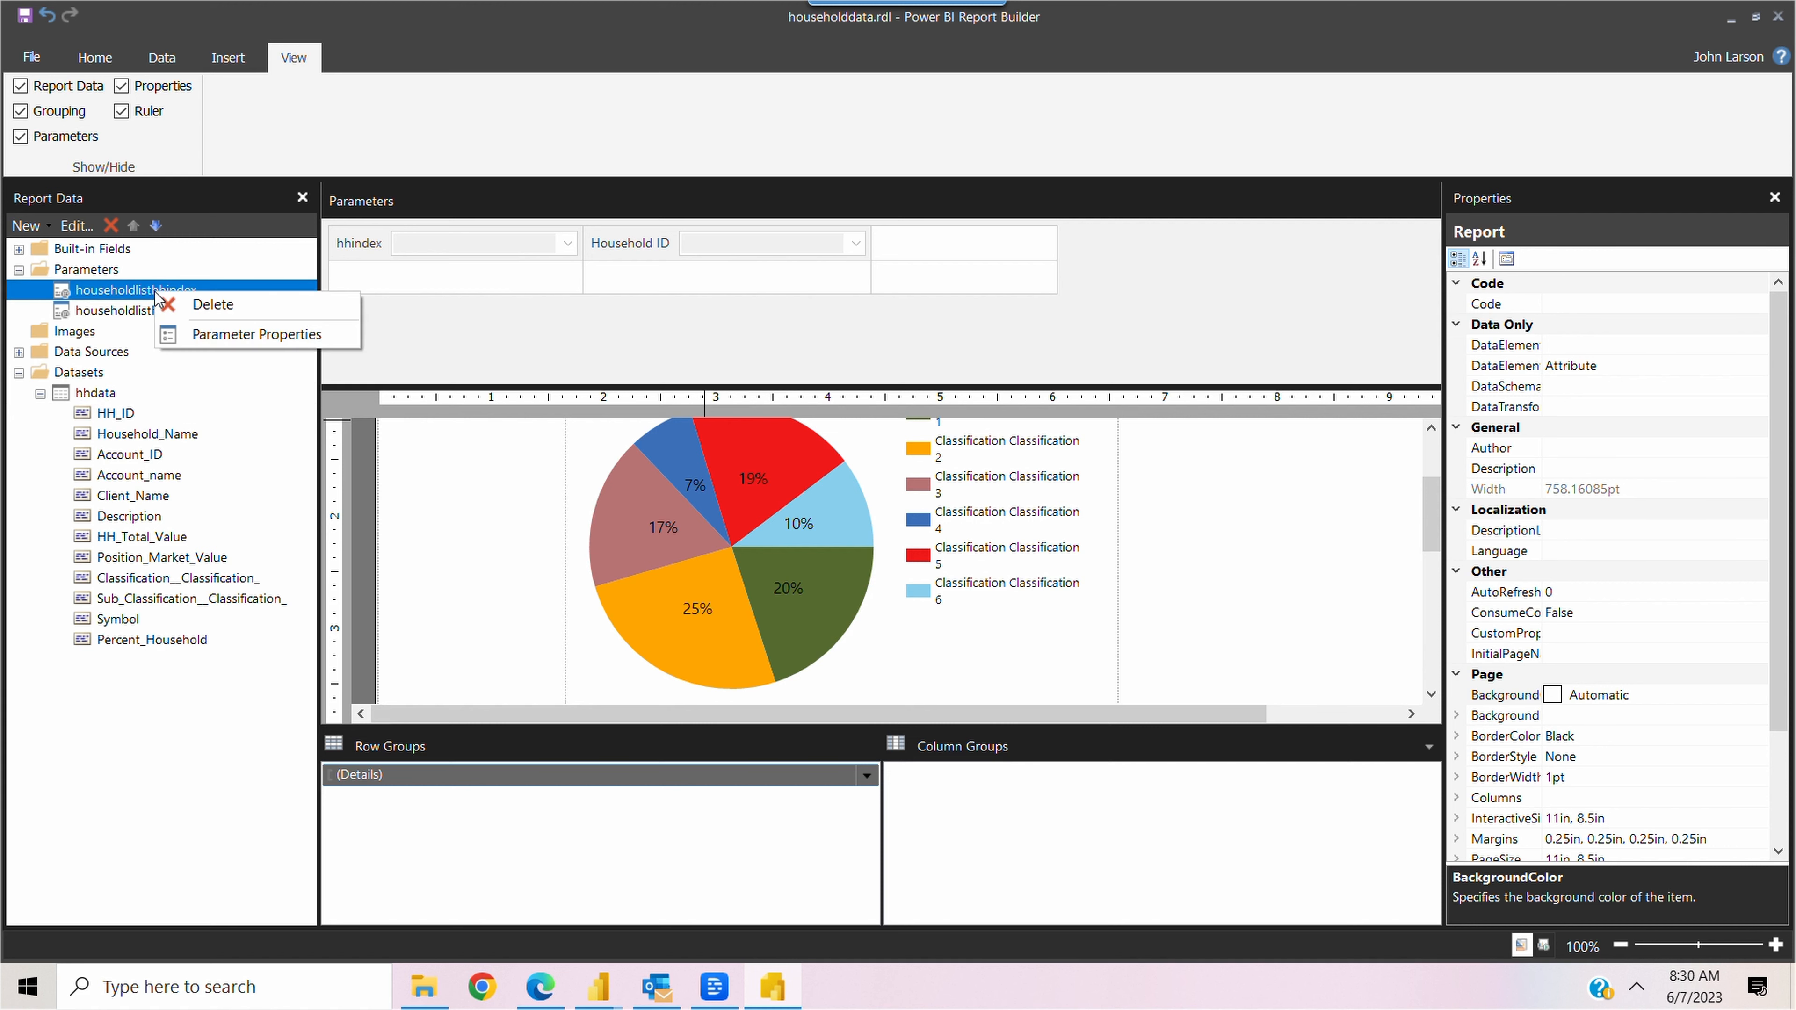
left_click(235, 332)
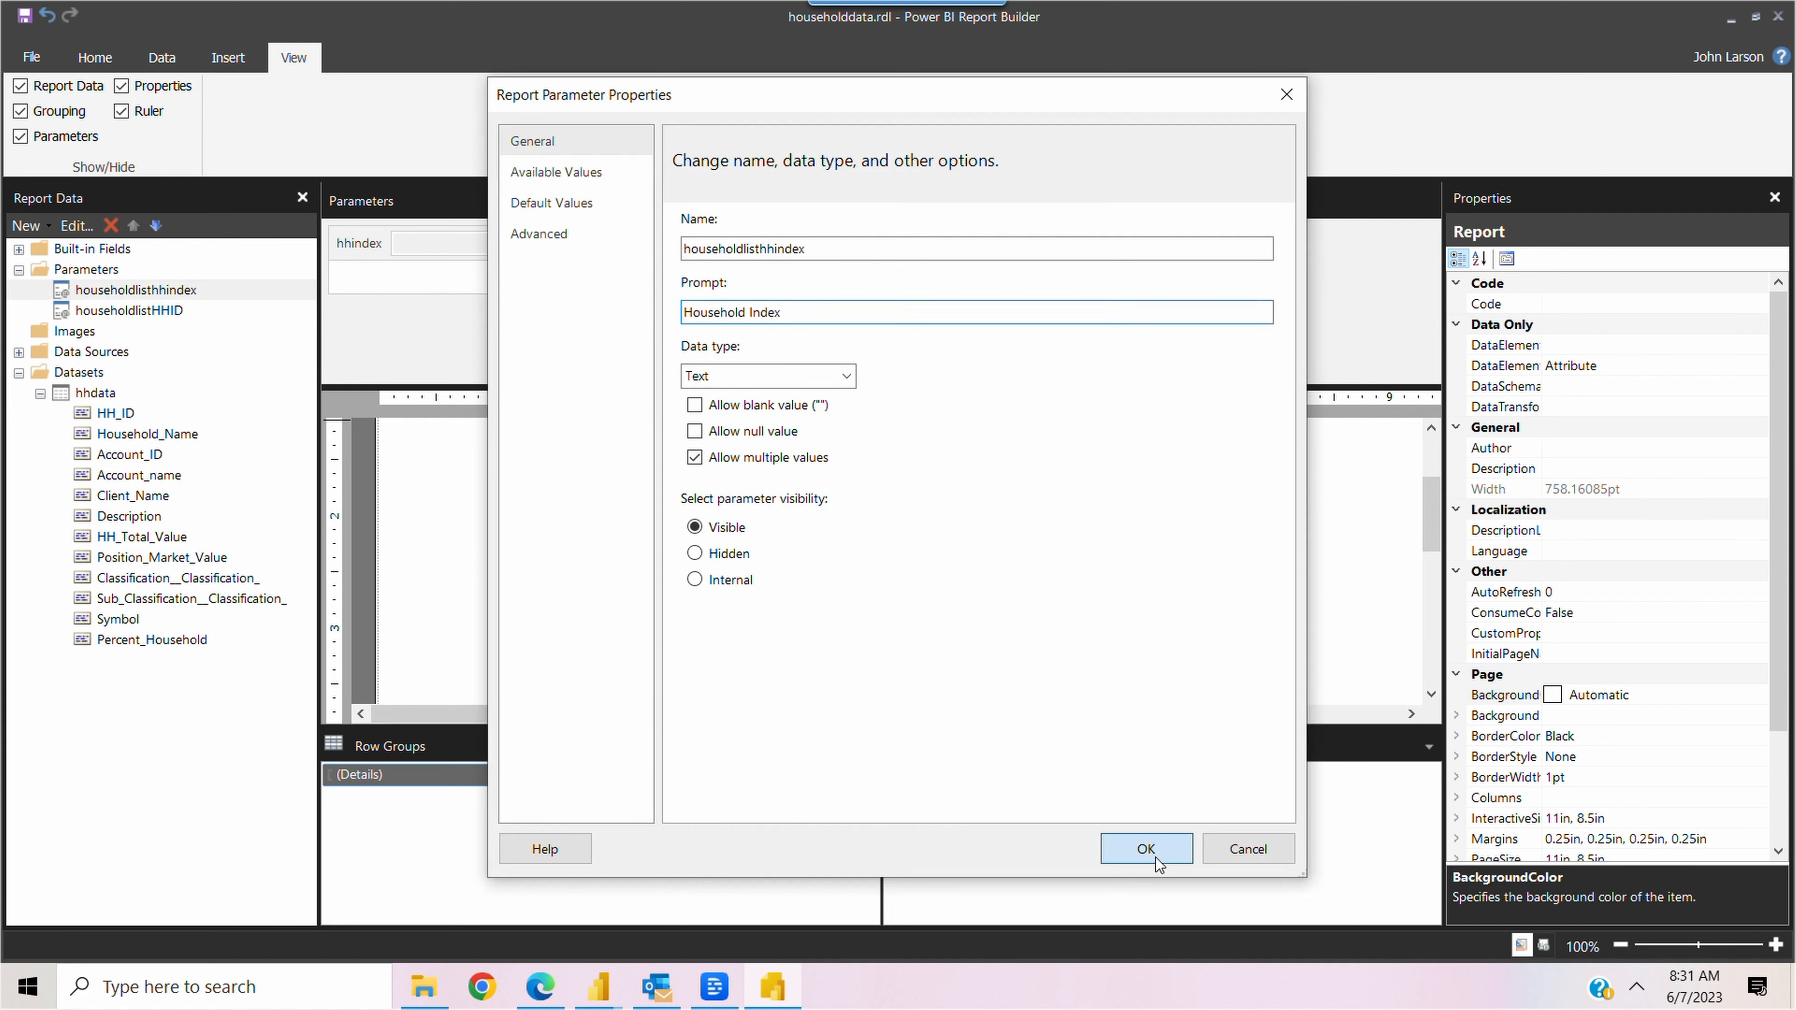
left_click(1154, 857)
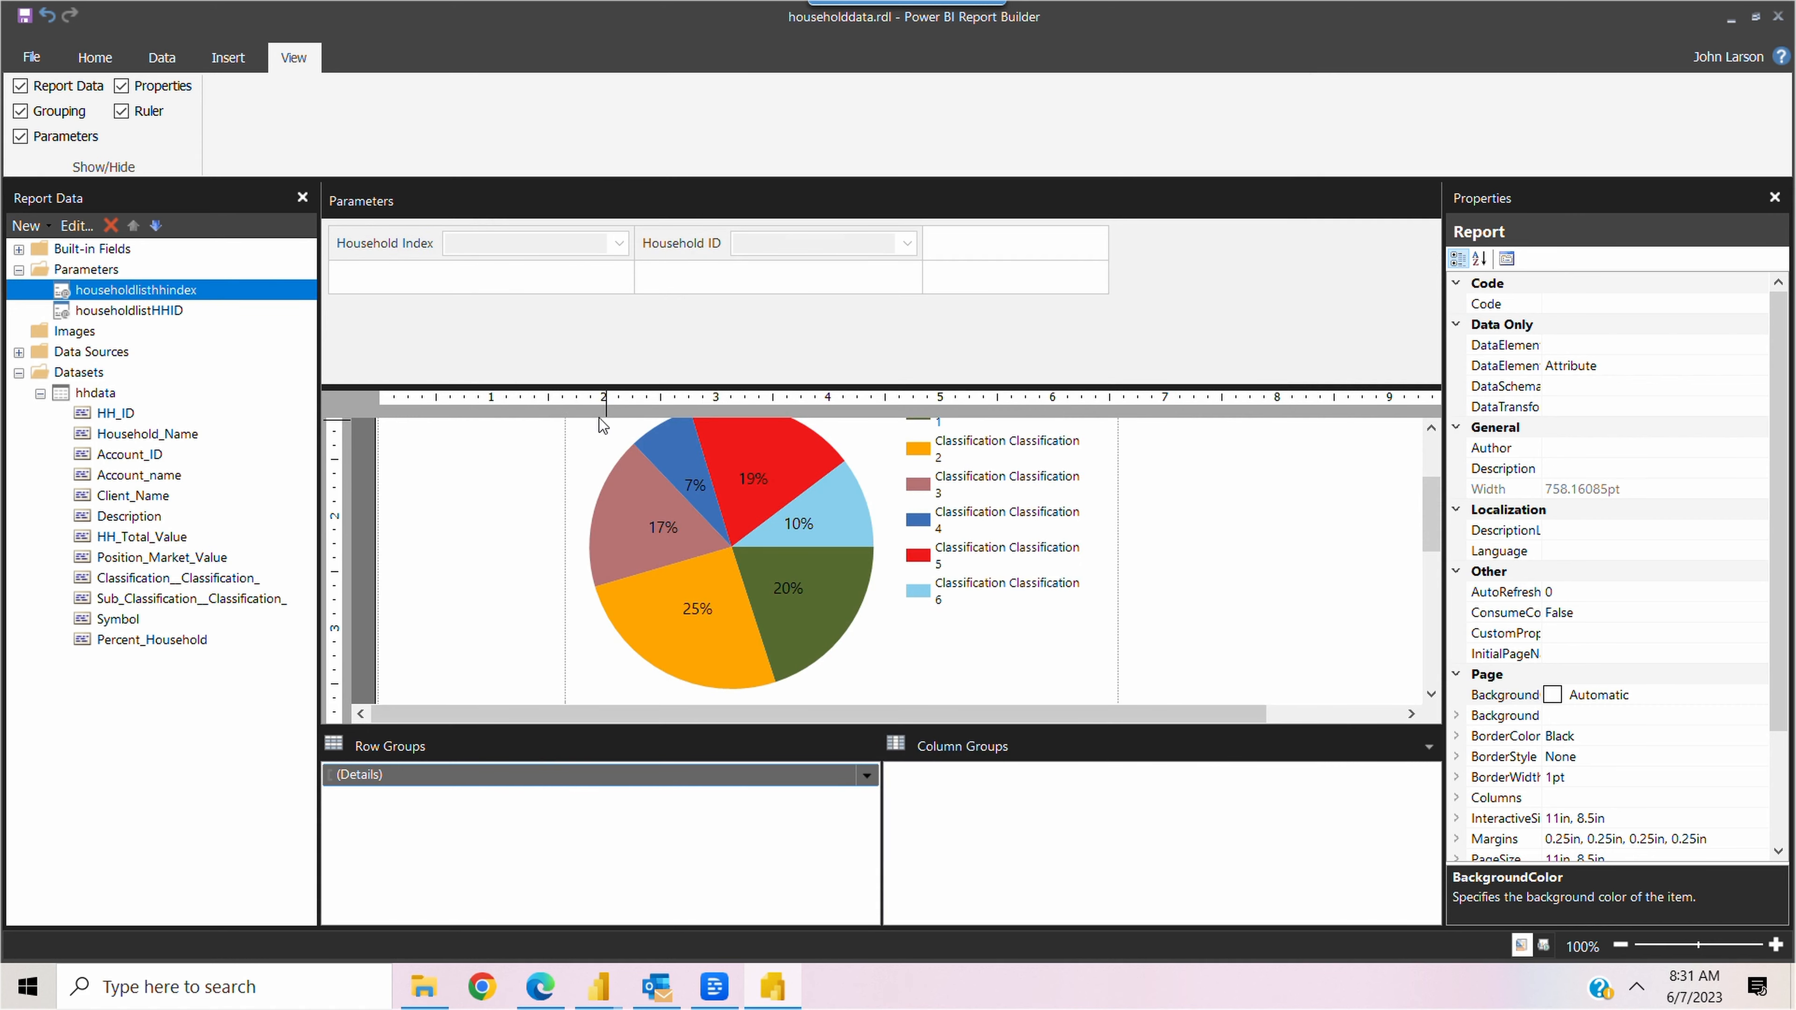
Run the report for the fourth household in the Household Index list and its matching Household ID
left_click(268, 197)
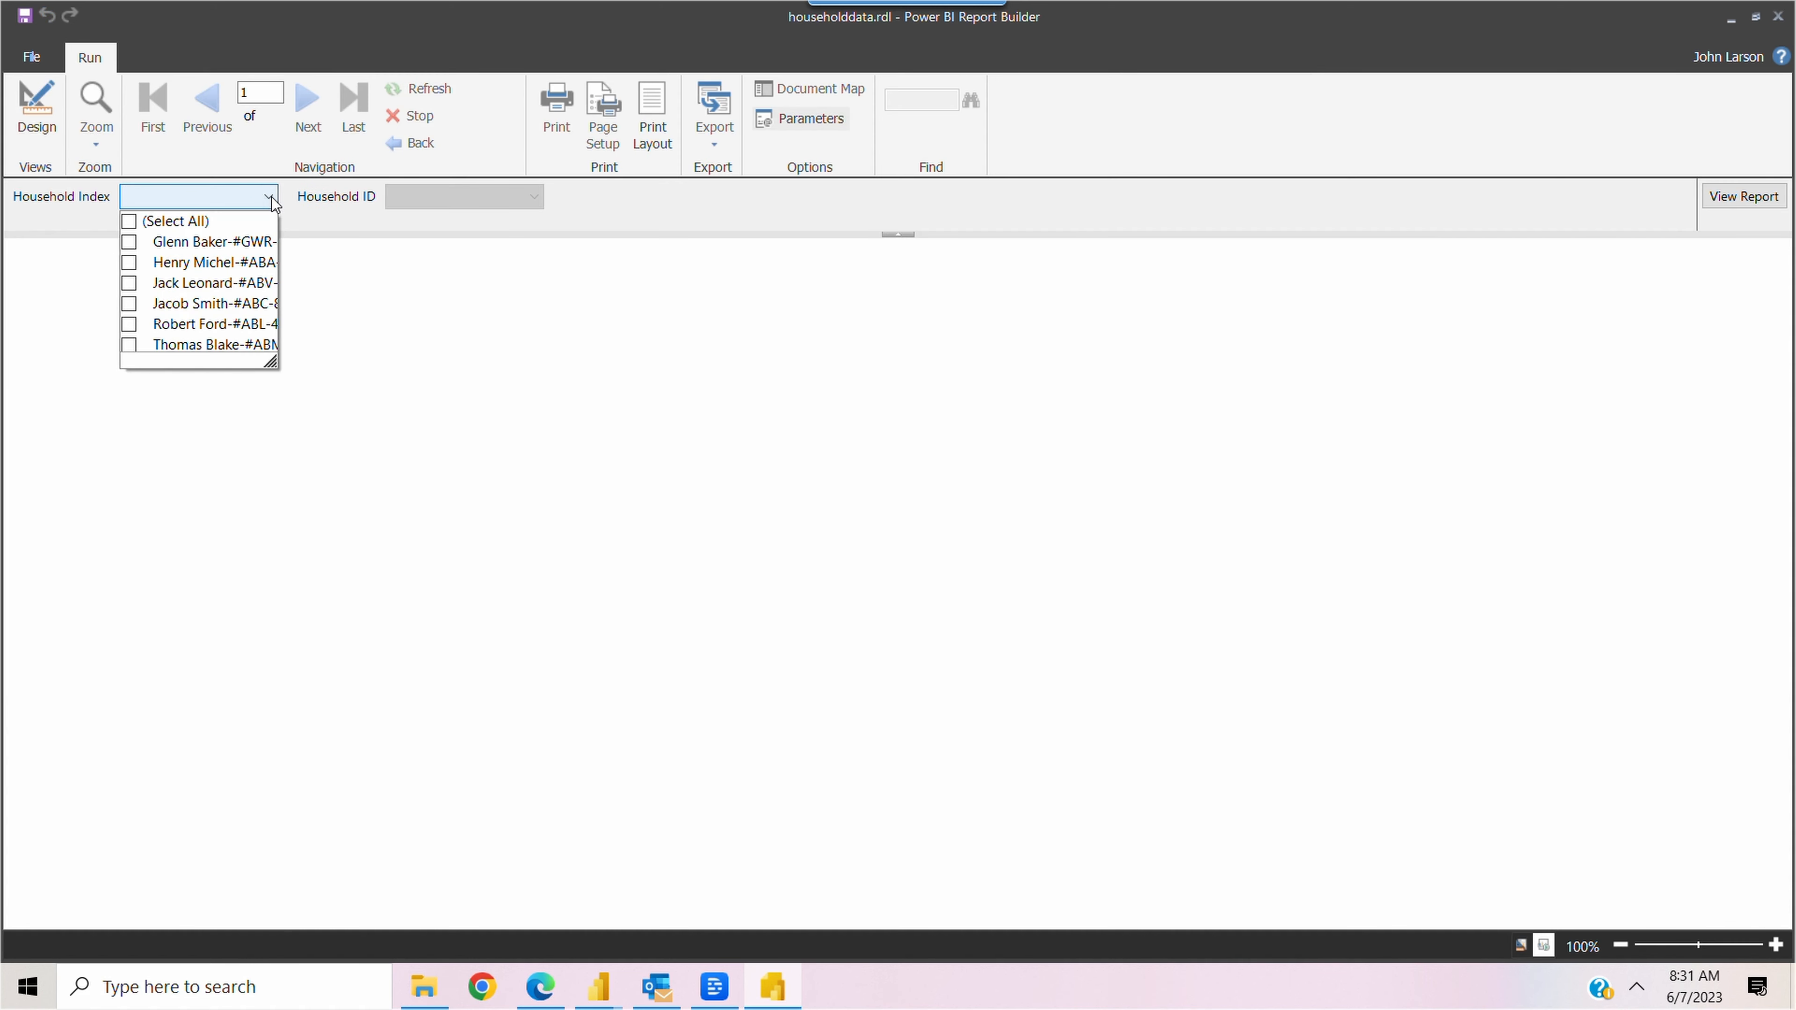
left_click(130, 304)
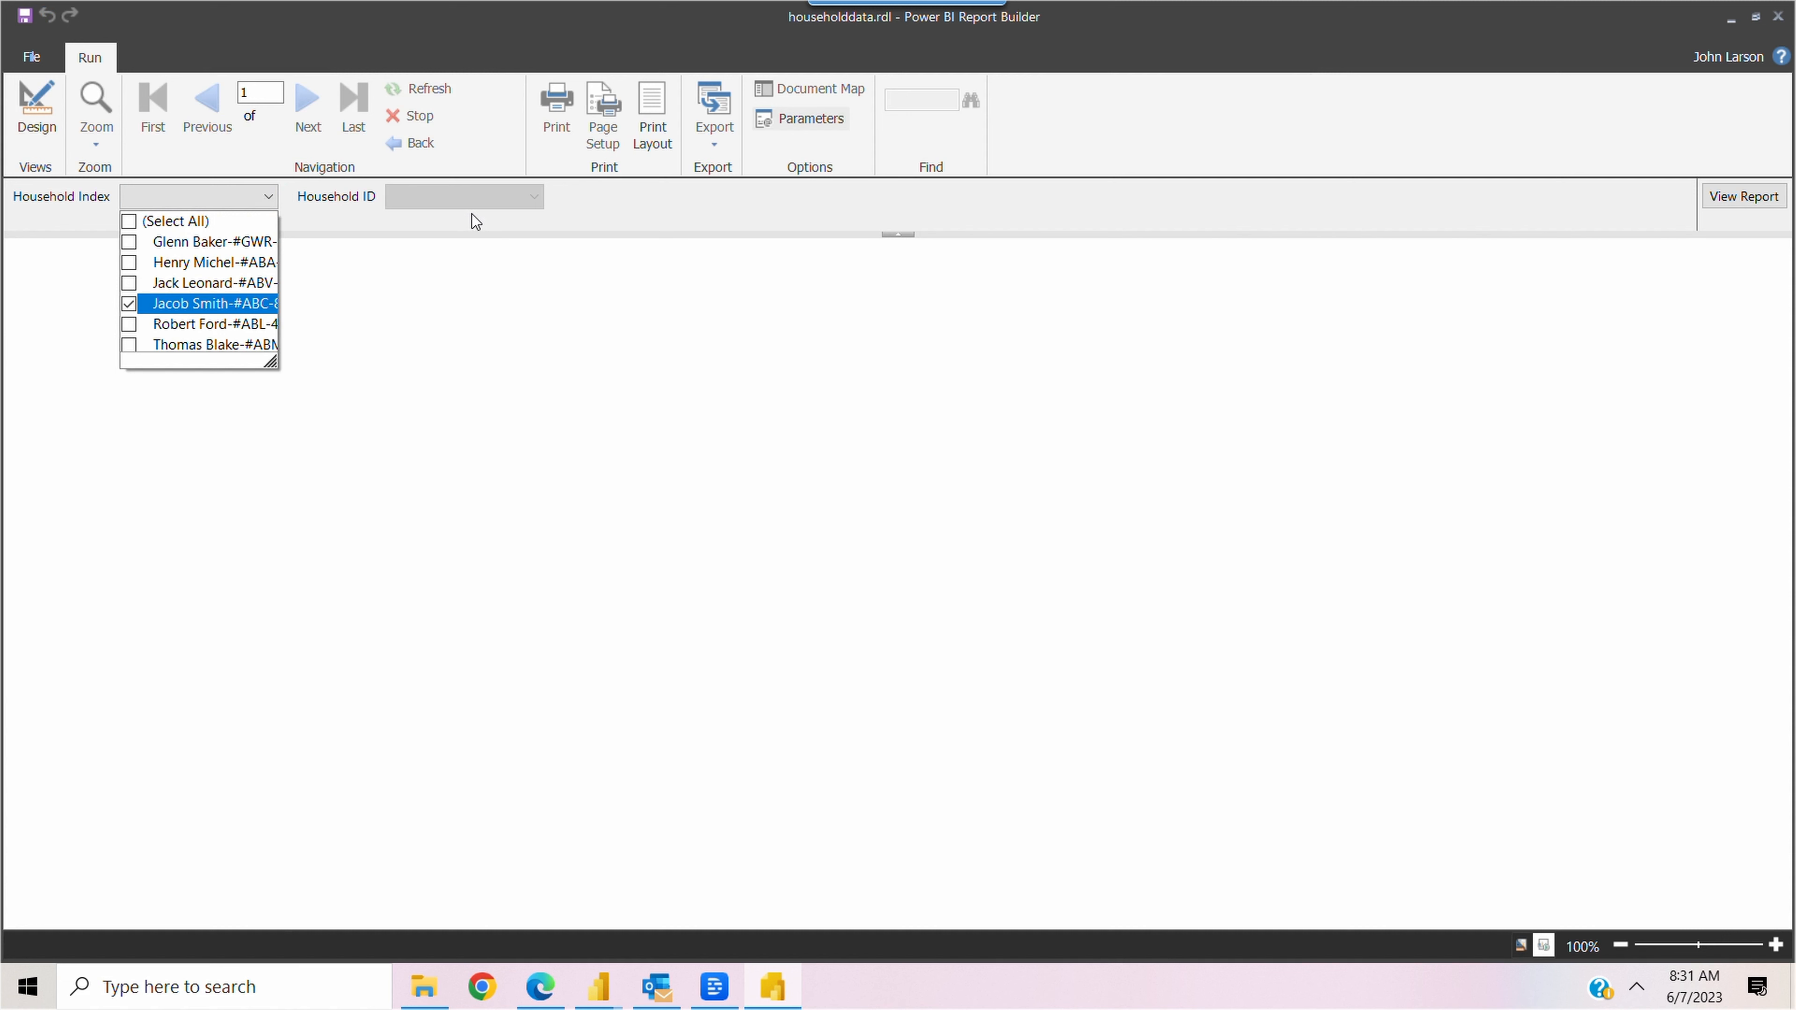
left_click(495, 199)
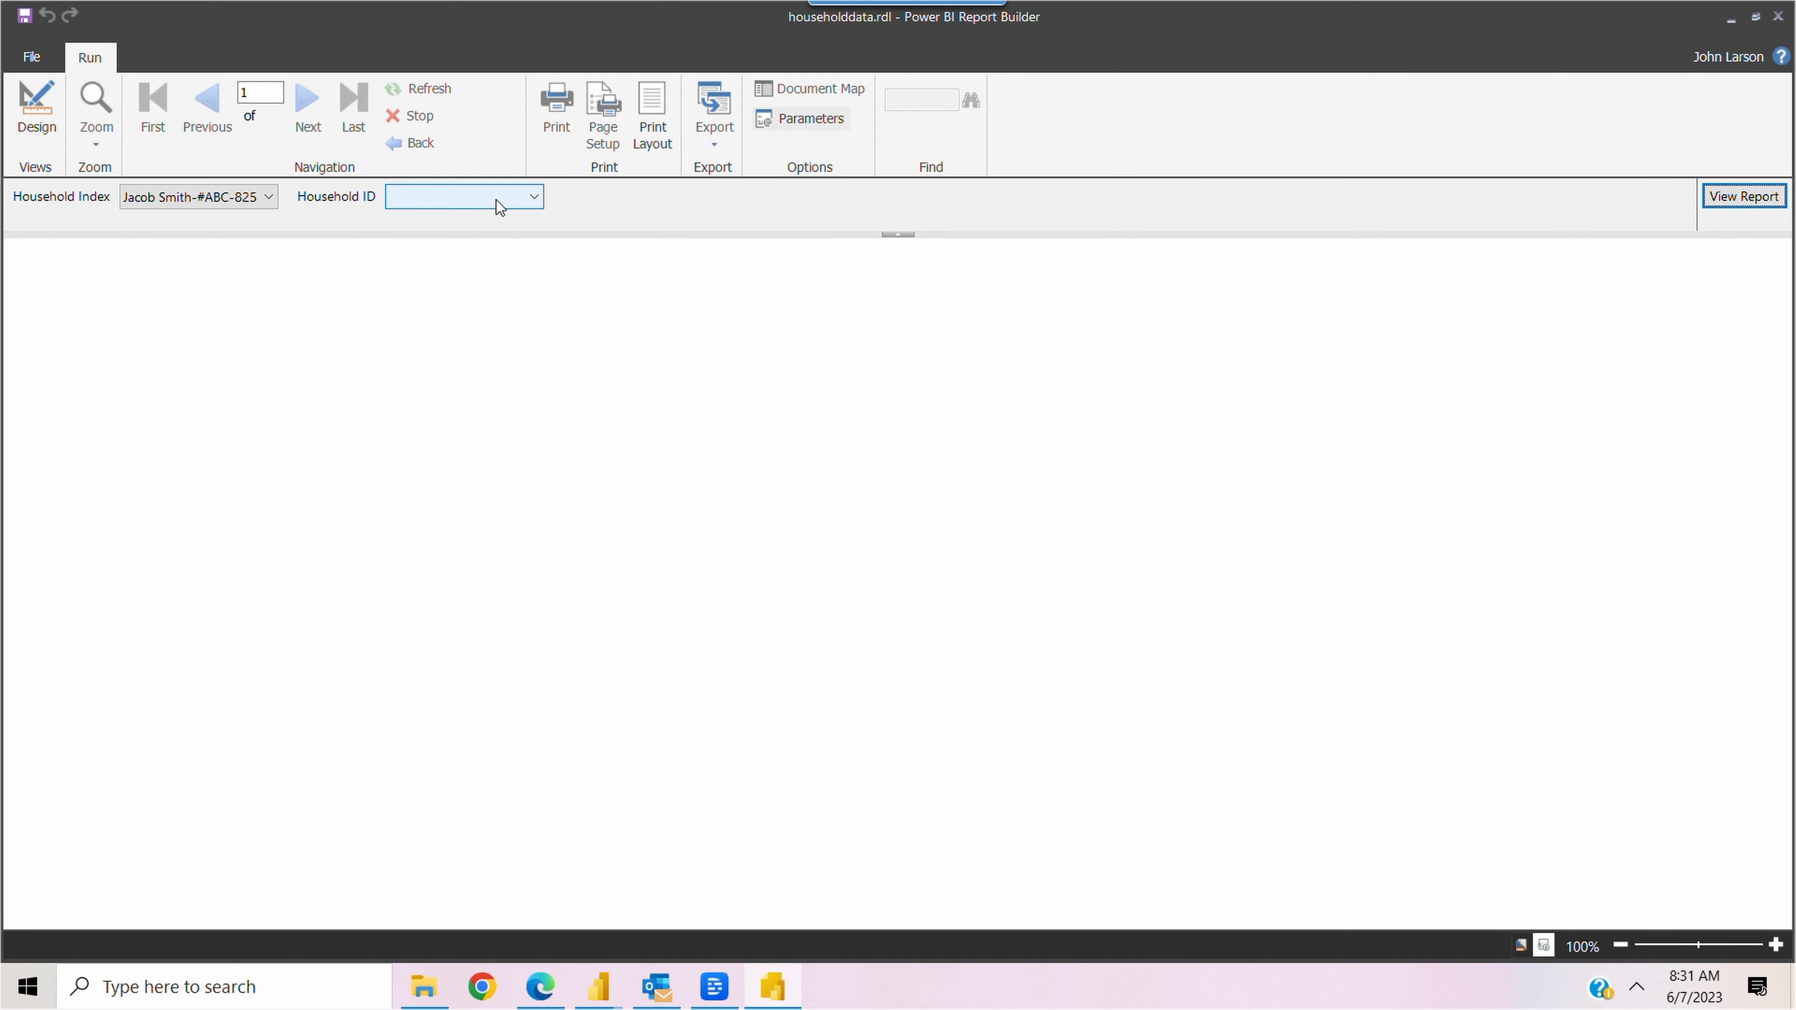
left_click(495, 199)
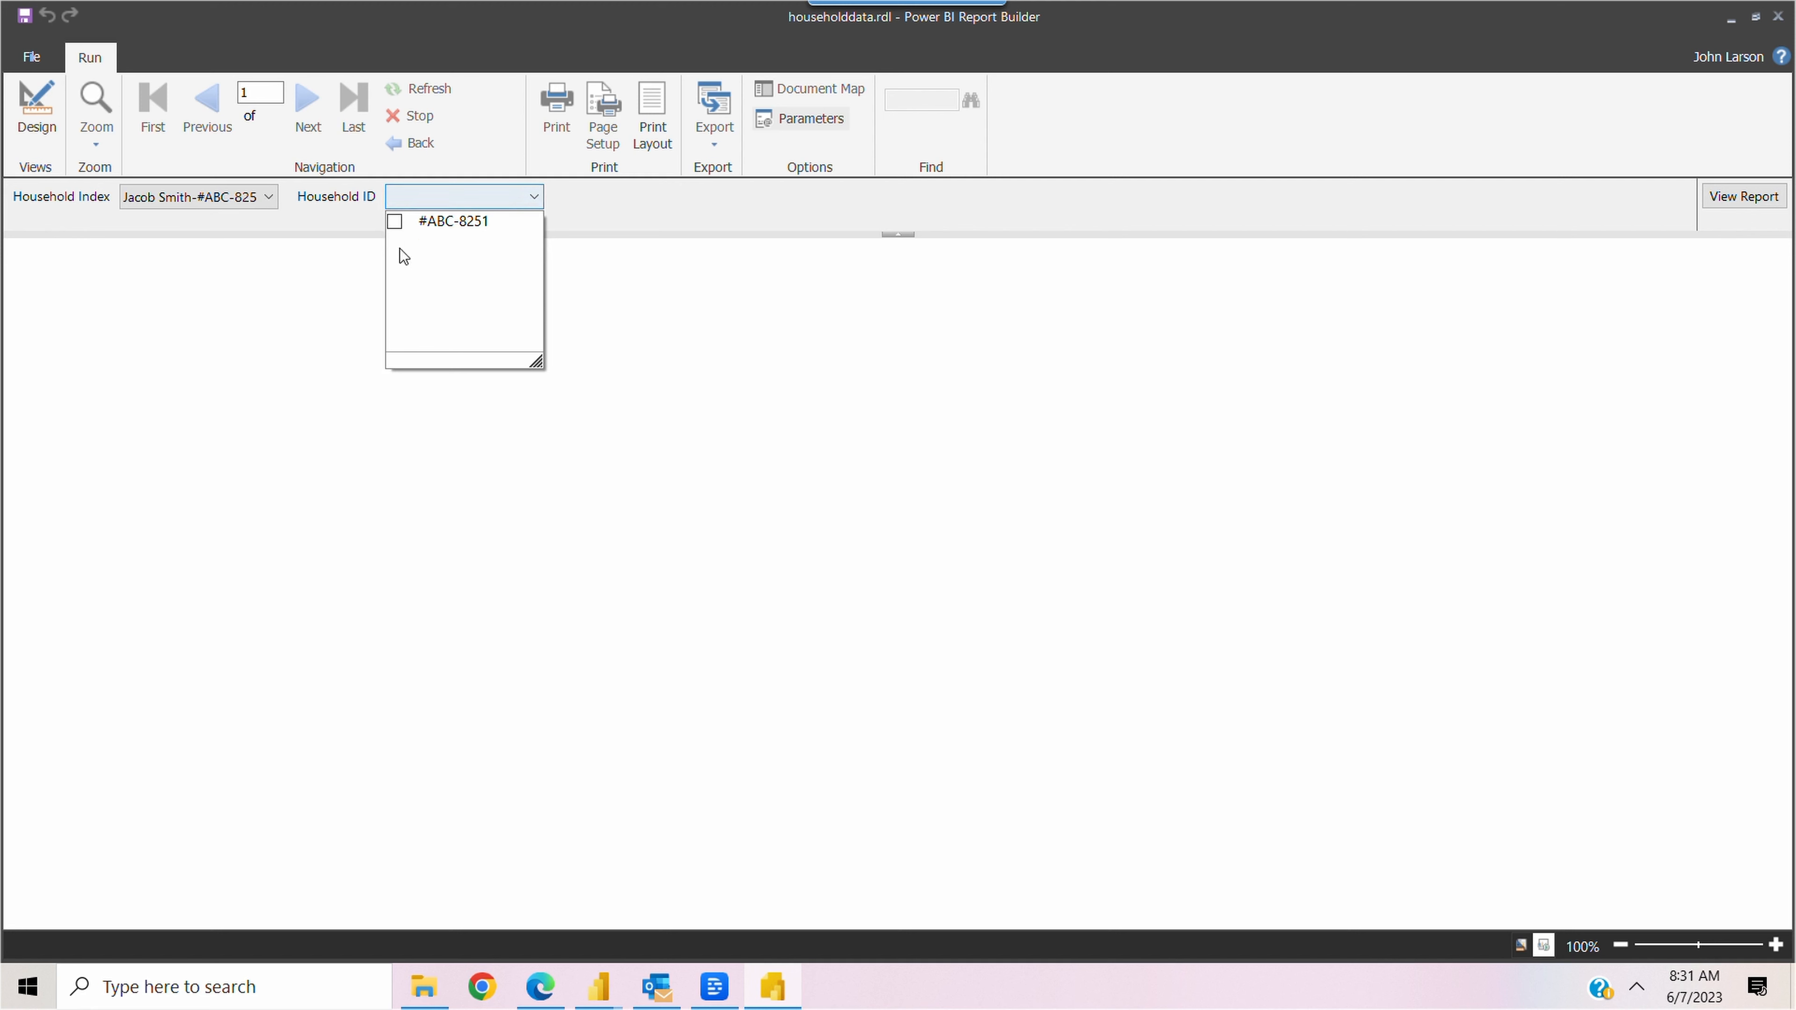
left_click(395, 219)
left_click(1732, 197)
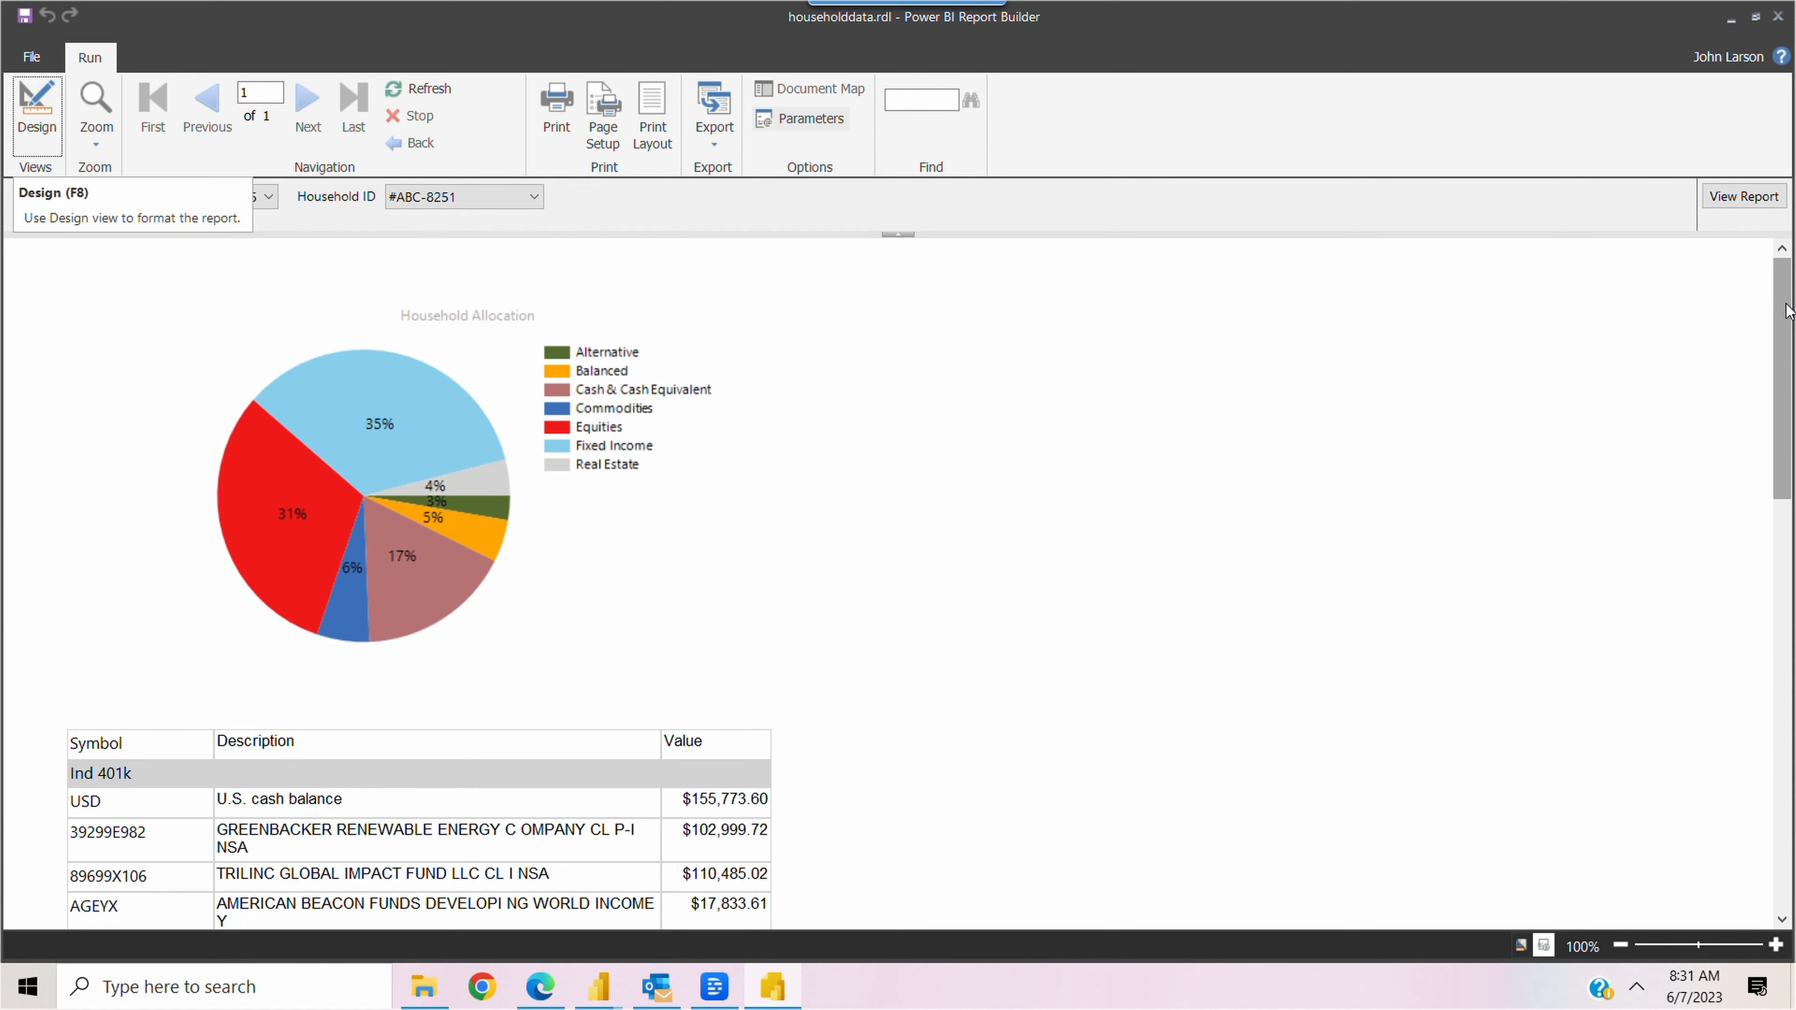
Look through the rendered household report's pie chart and holdings table, and return to Design view
mouse_move(1786, 312)
left_mouse_down()
mouse_move(1792, 677)
mouse_move(1784, 312)
left_mouse_up()
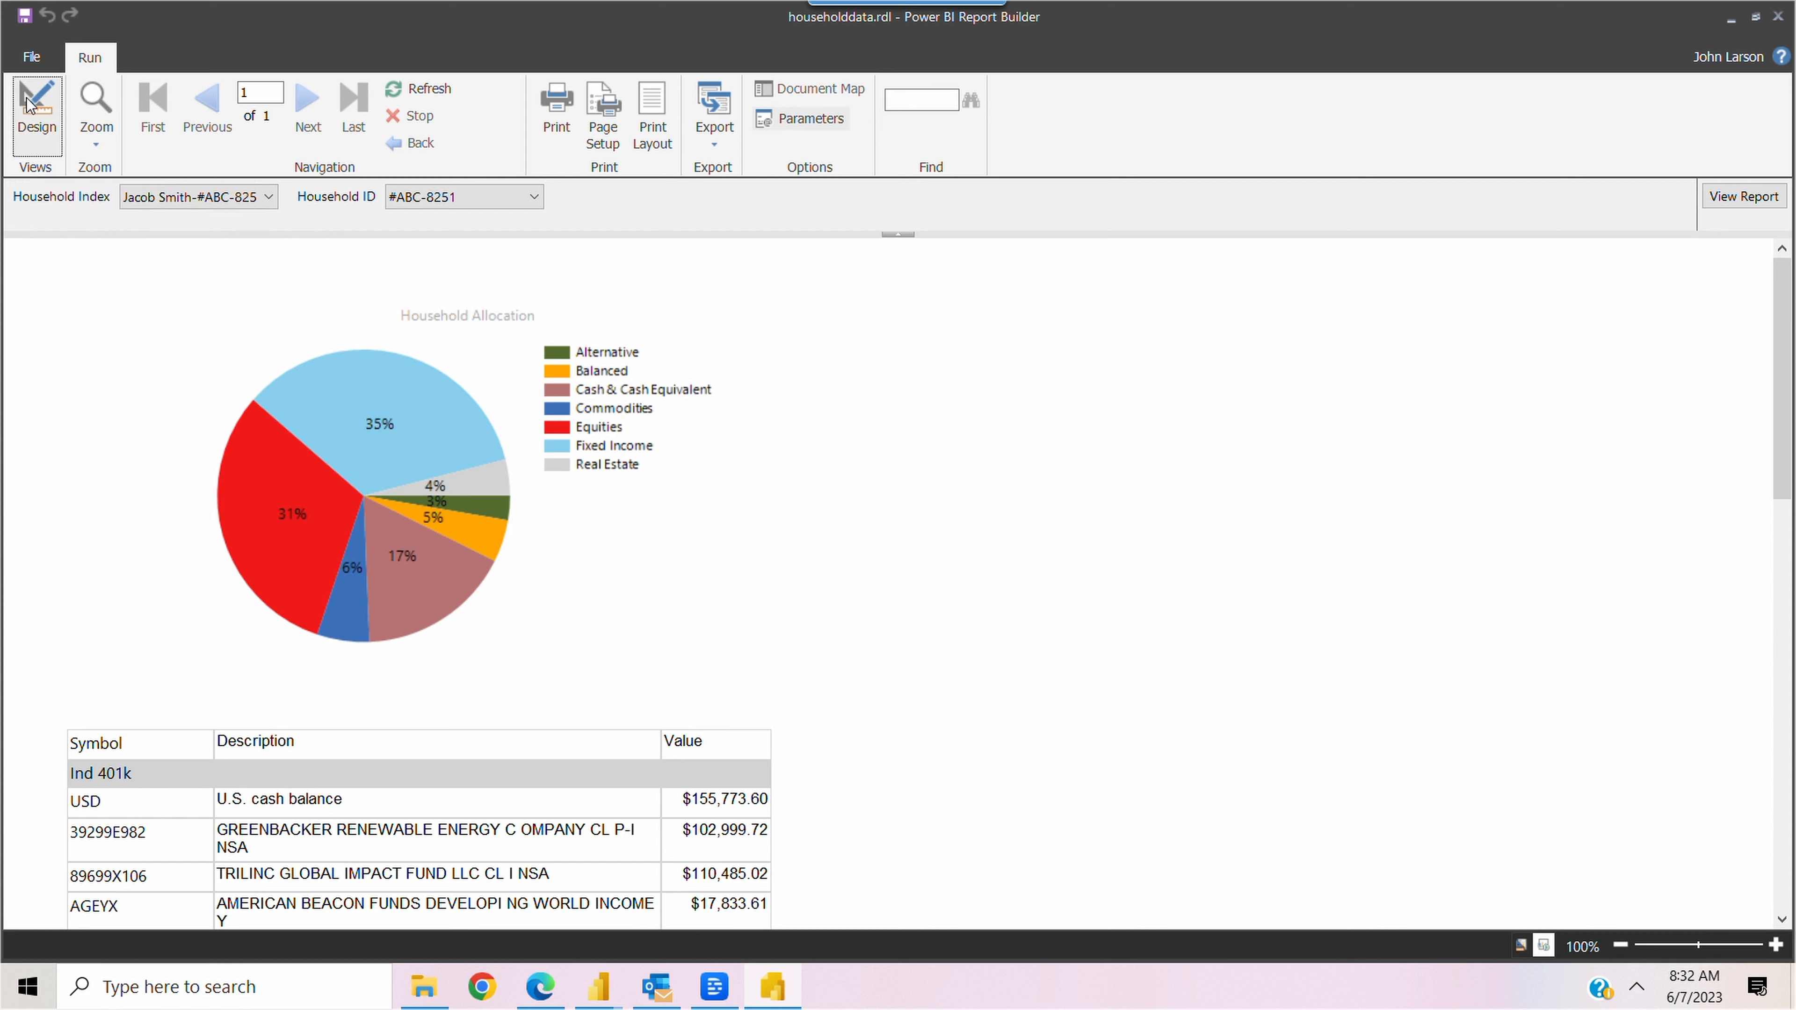
left_click(28, 102)
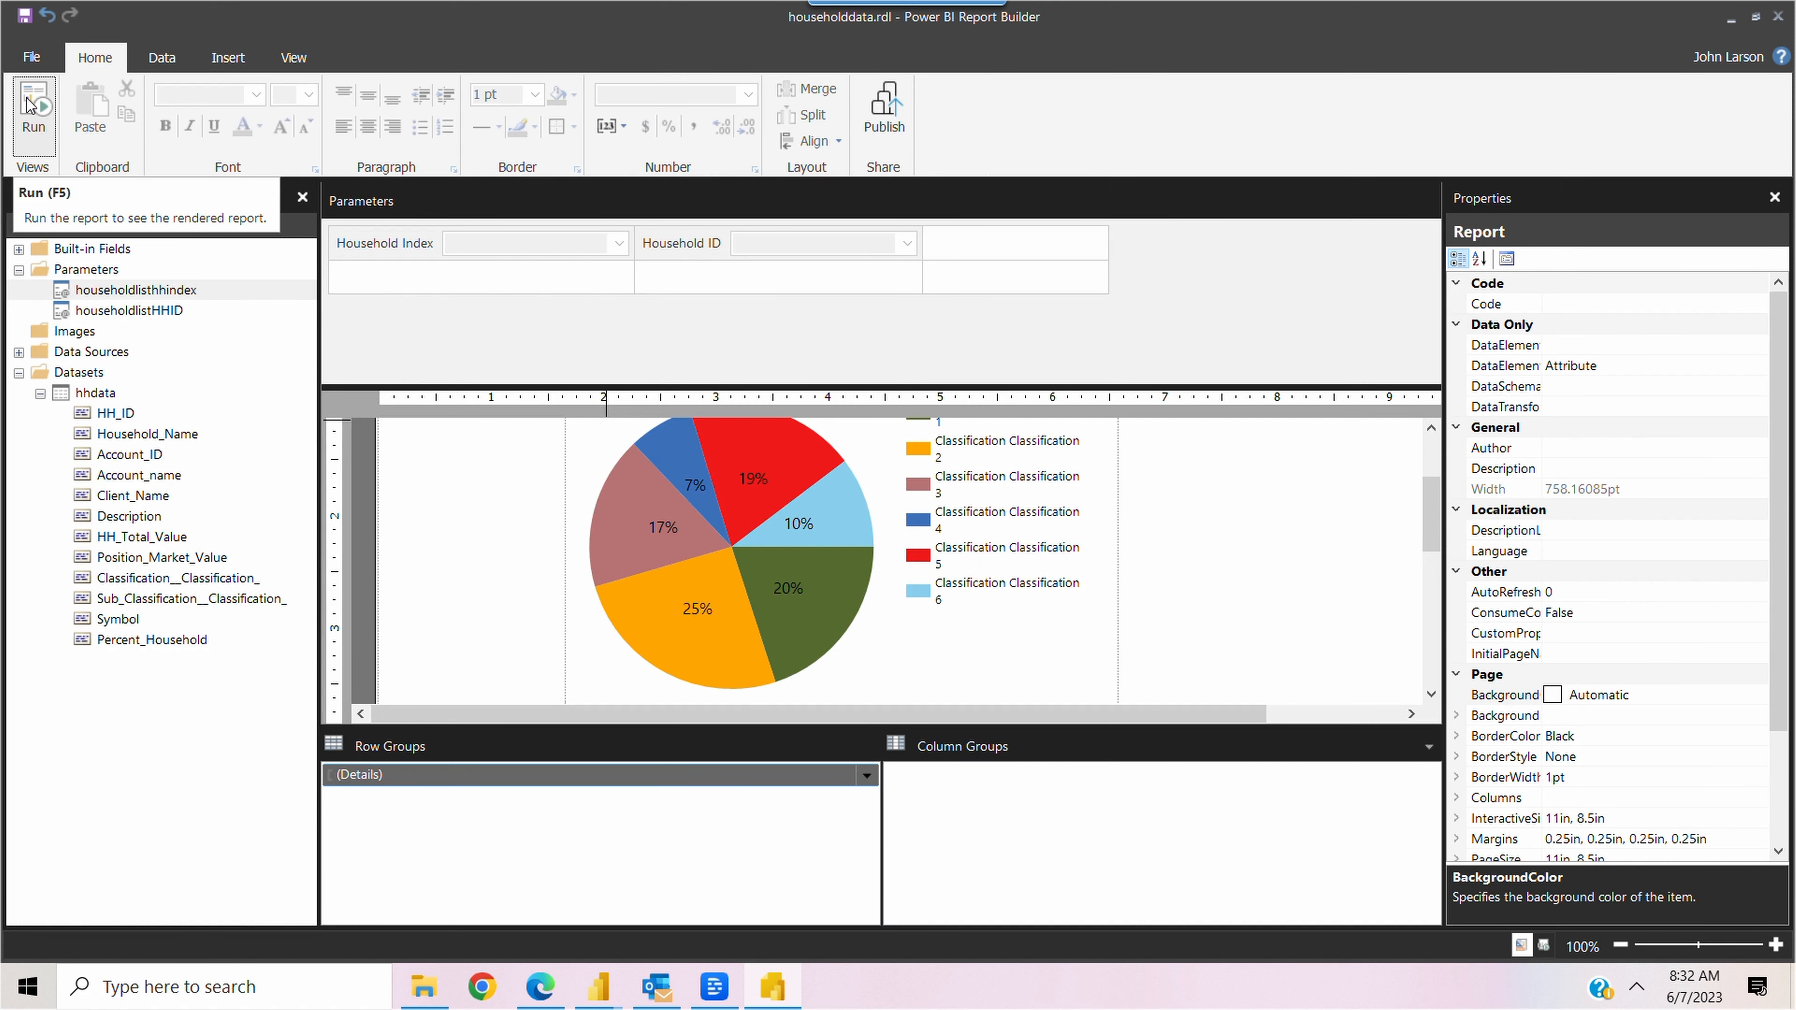
left_click(28, 103)
left_click(28, 104)
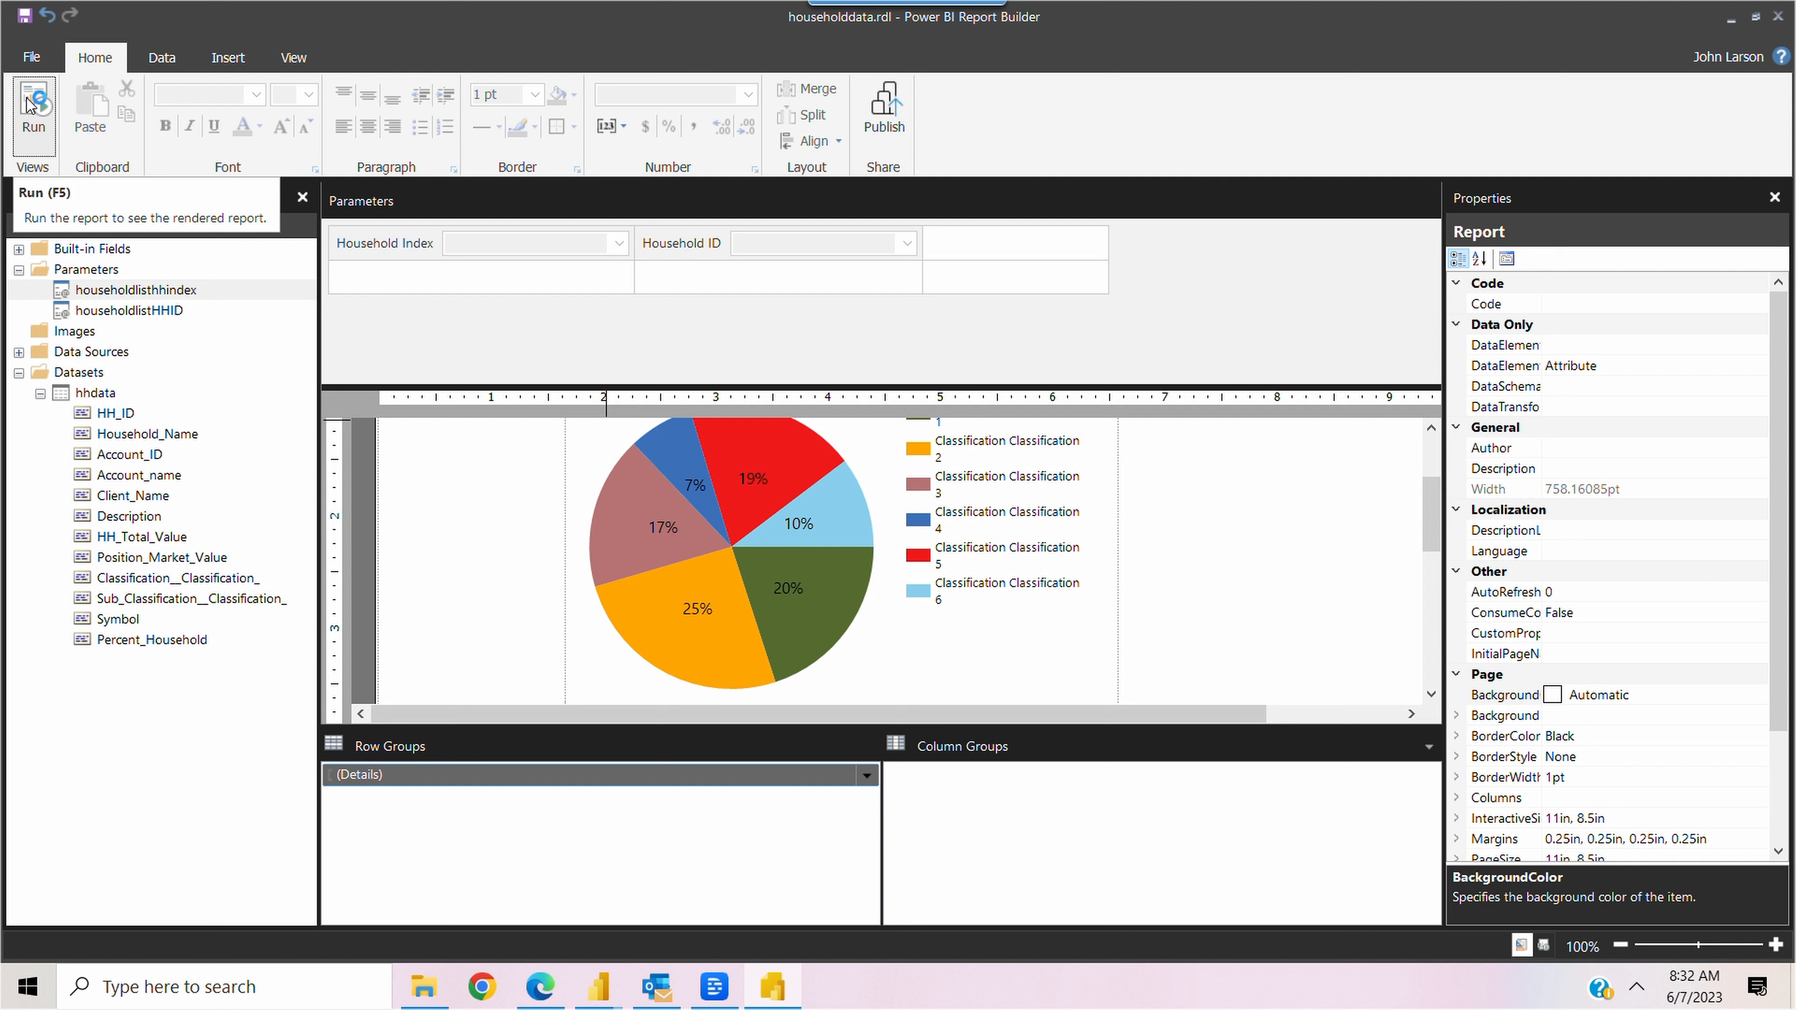